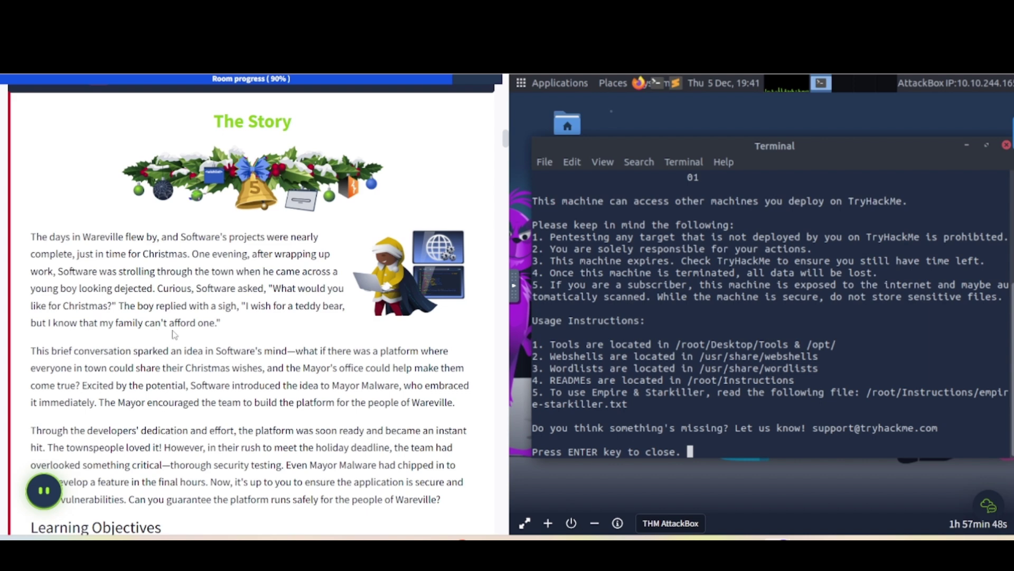
# Read the task's story, learning objectives, and the Extensible Markup Language (XML) and Document Type Definition (DTD) sections.
pyautogui.scroll(-3, 149, 330)
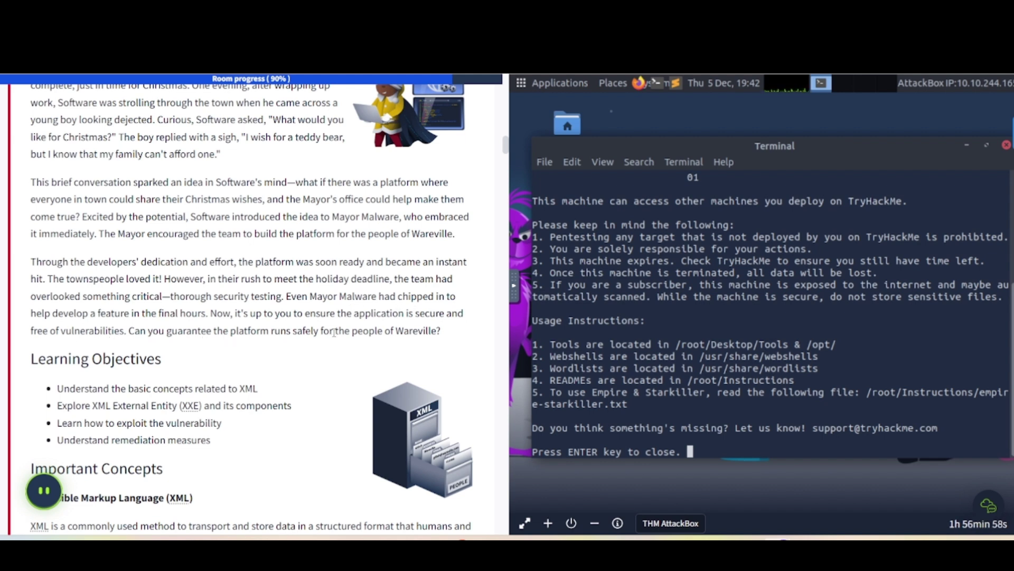
pyautogui.scroll(-3, 176, 308)
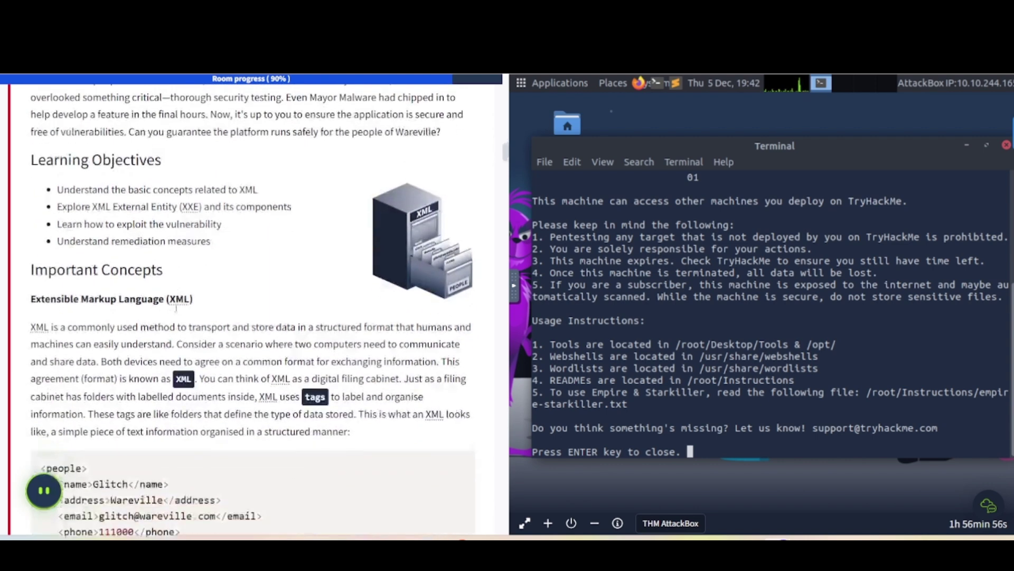
pyautogui.scroll(-1, 176, 308)
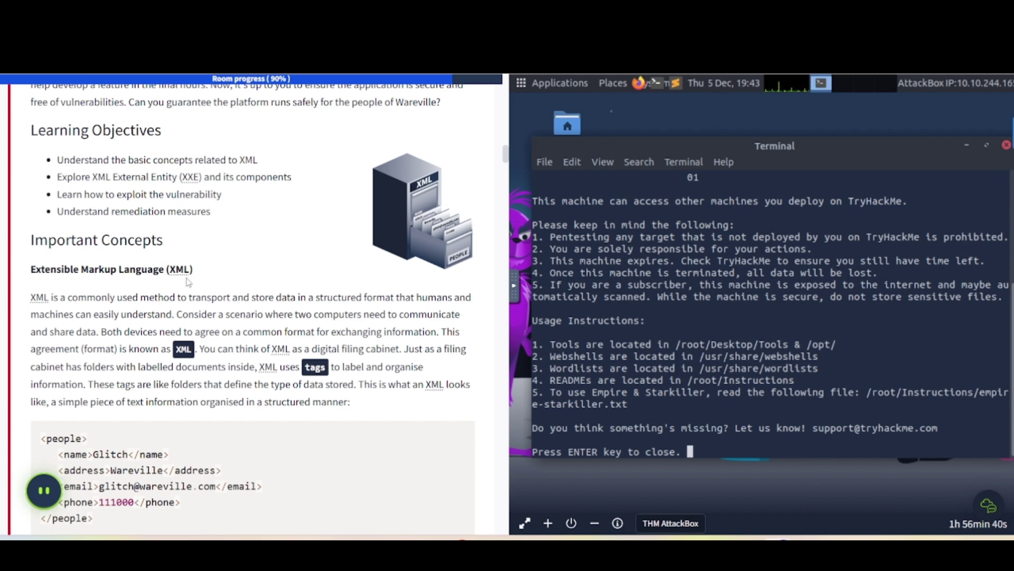
pyautogui.scroll(-3, 135, 294)
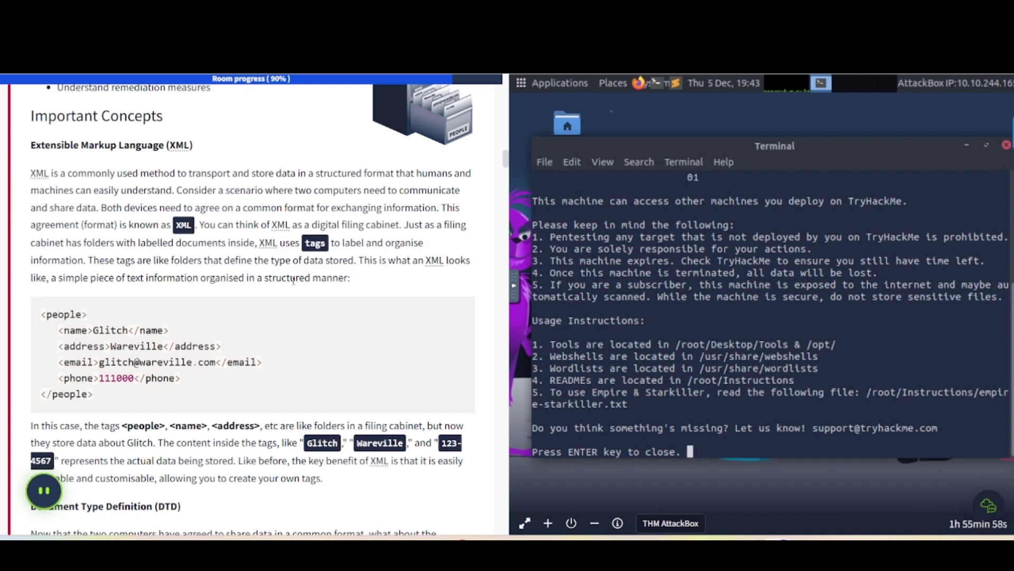
pyautogui.scroll(-2, 51, 237)
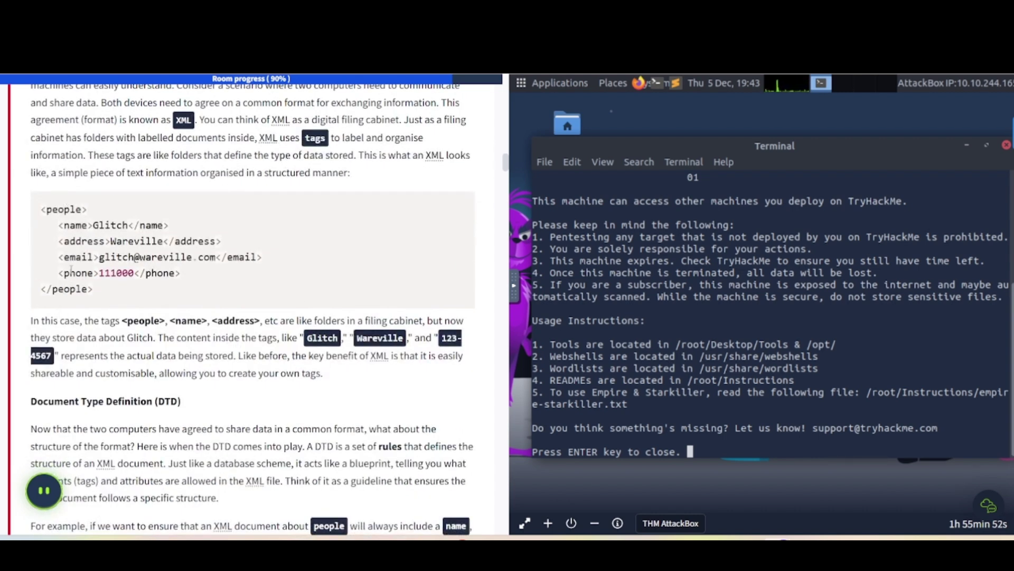
pyautogui.scroll(-3, 135, 286)
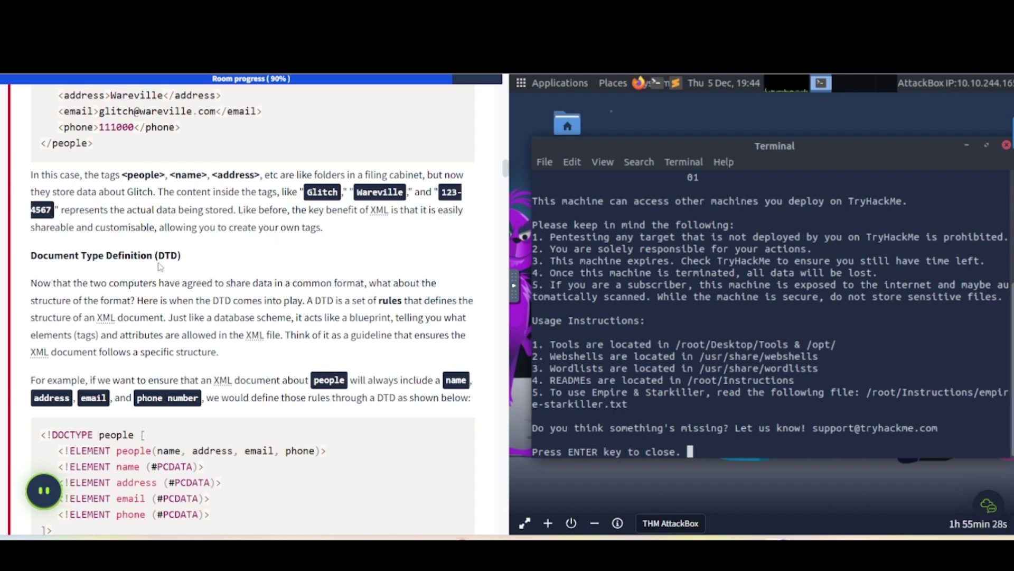
pyautogui.scroll(-2, 174, 272)
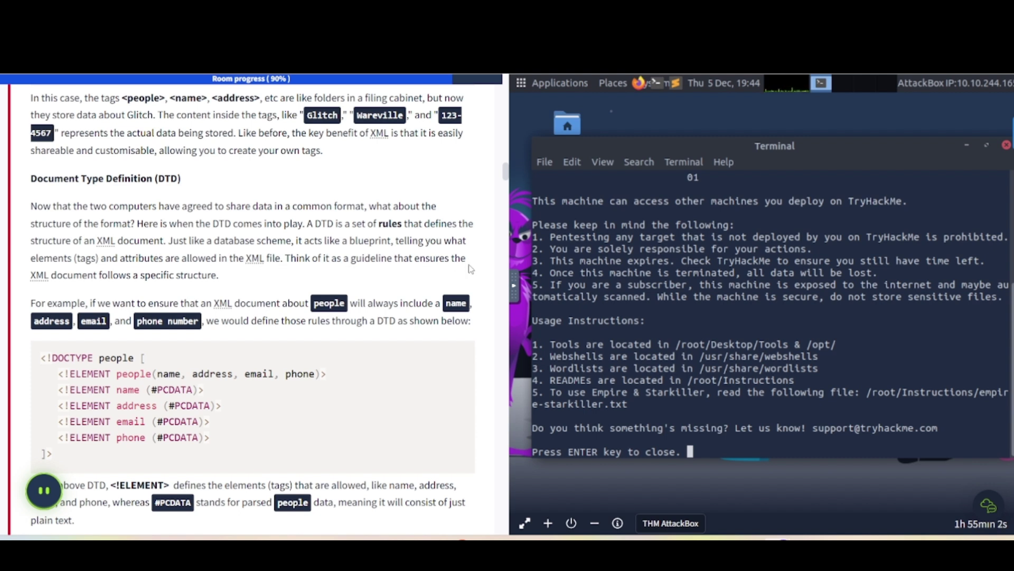
pyautogui.scroll(-3, 234, 294)
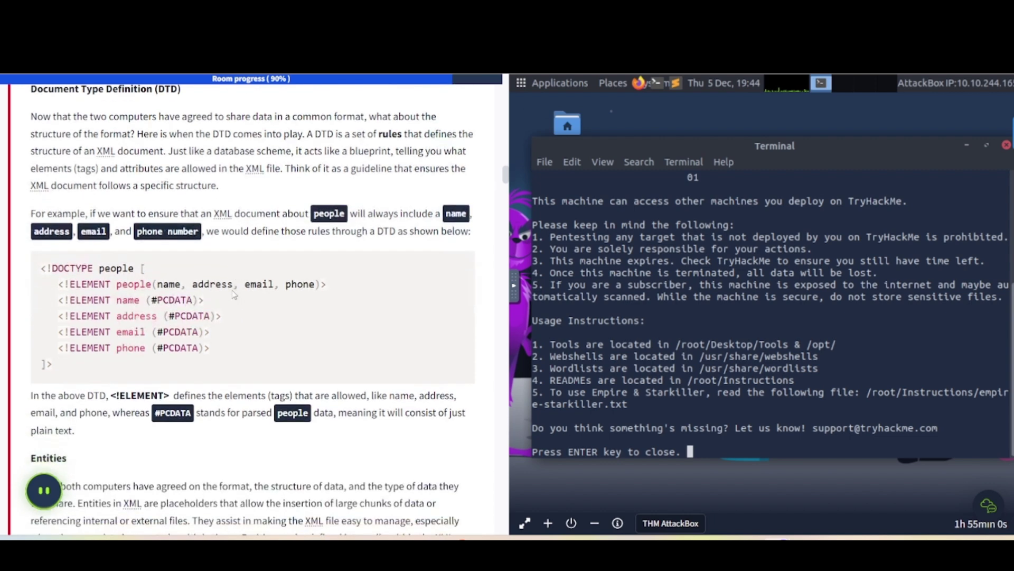
# Launch Burp Suite Community Edition on the AttackBox.
pyautogui.moveTo(998, 274)
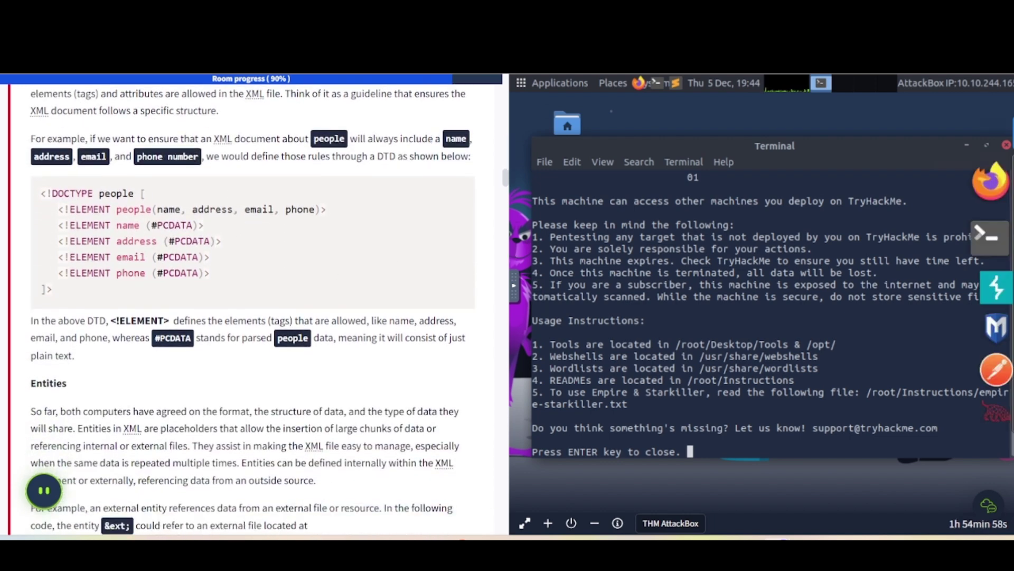
pyautogui.click(998, 279)
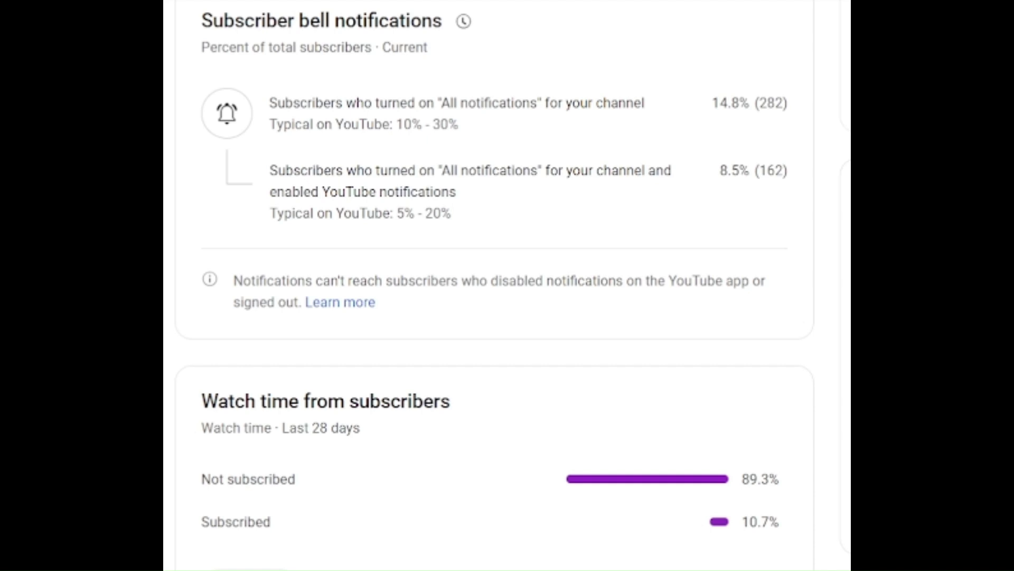
pyautogui.moveTo(238, 21)
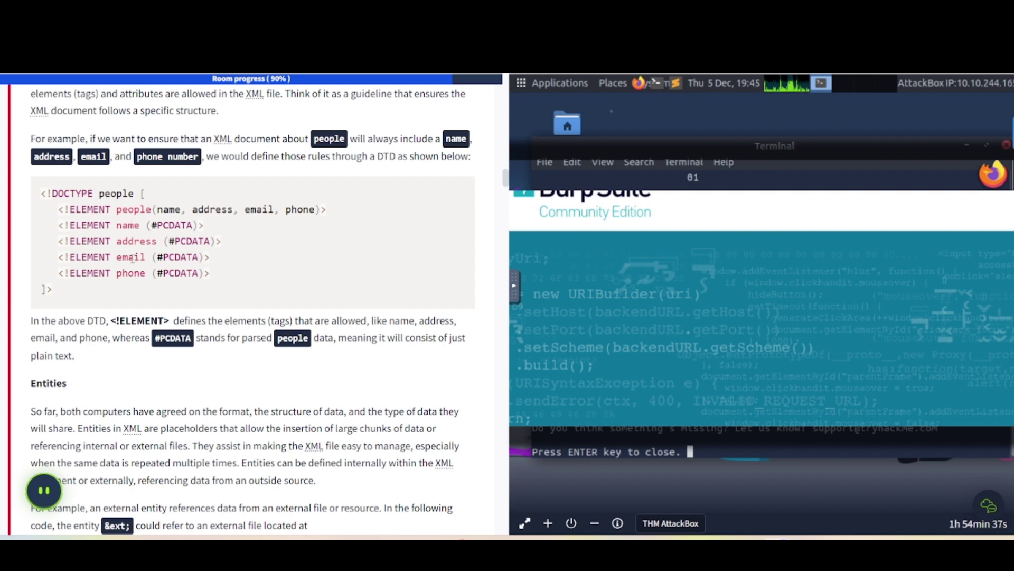
# Read the explanation of the DTD's !ELEMENT and #PCDATA declarations and the Entities section.
pyautogui.scroll(-2, 166, 291)
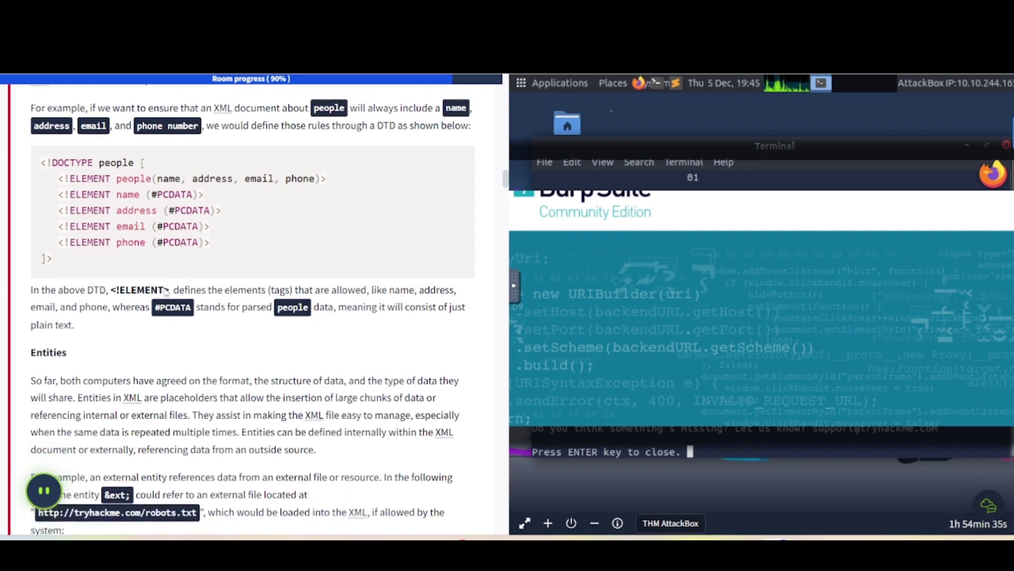
pyautogui.scroll(-2, 166, 292)
pyautogui.scroll(3, 98, 288)
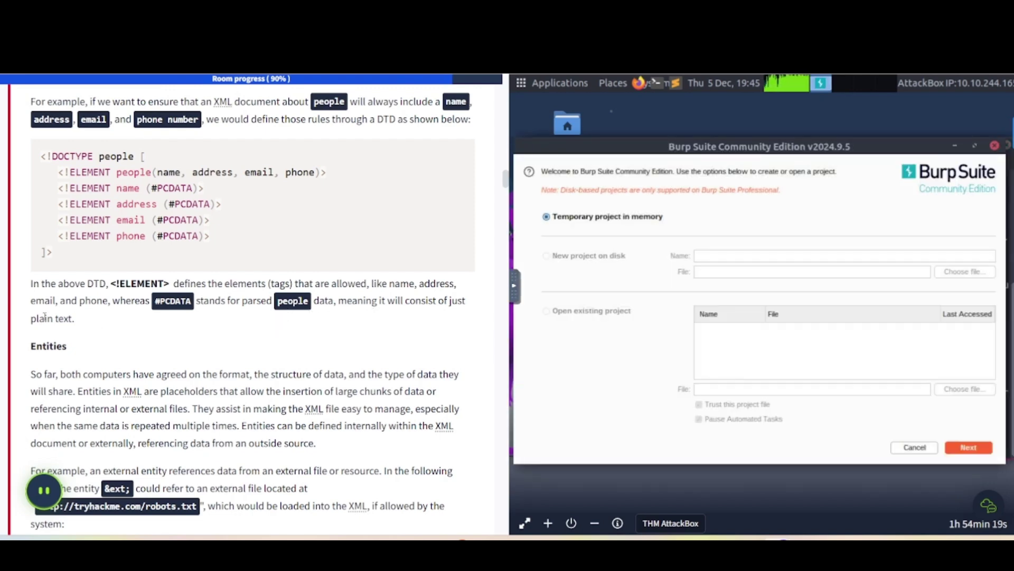
pyautogui.scroll(-2, 138, 367)
pyautogui.scroll(-2, 139, 367)
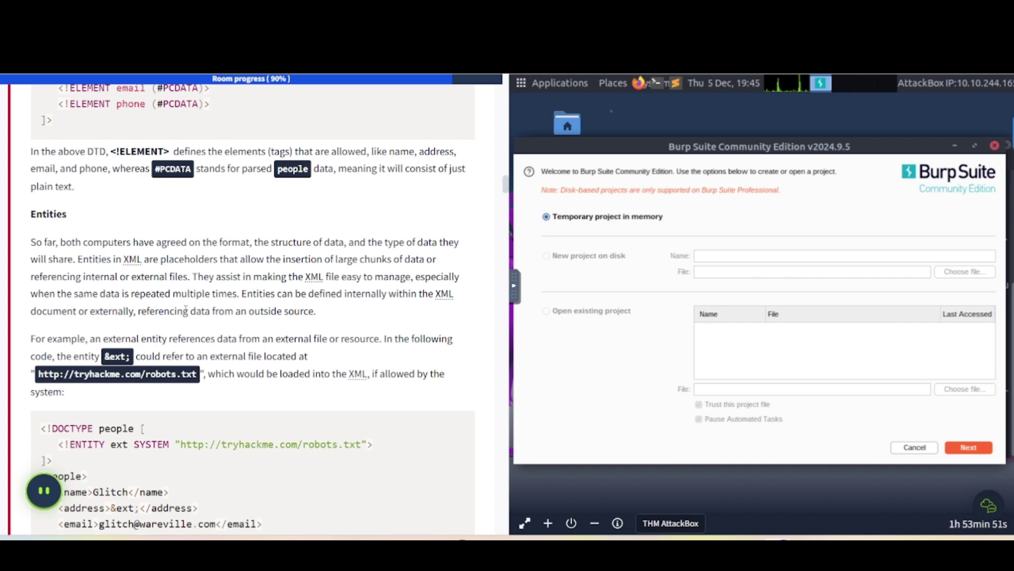
pyautogui.scroll(-2, 127, 324)
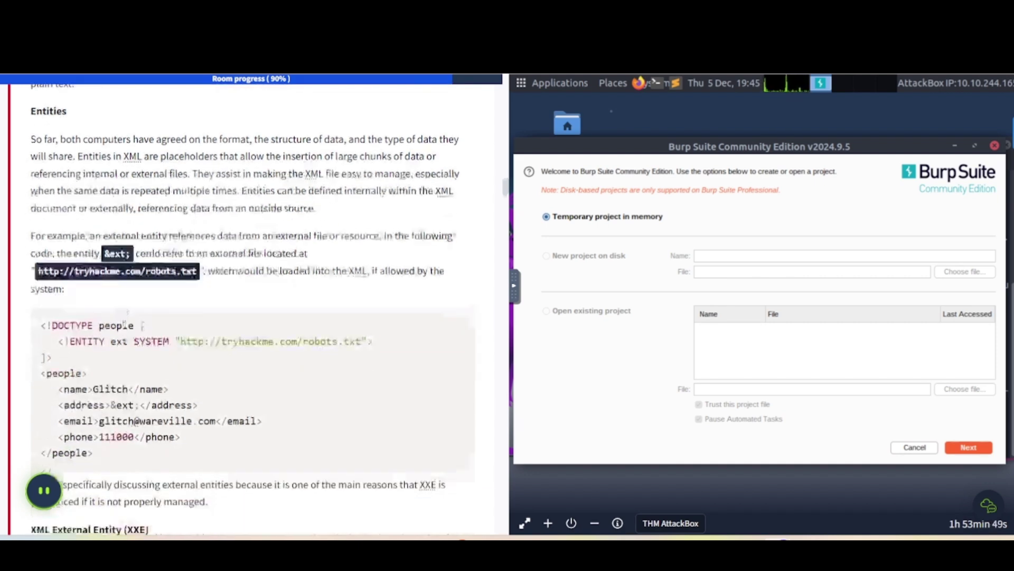
pyautogui.scroll(-2, 125, 323)
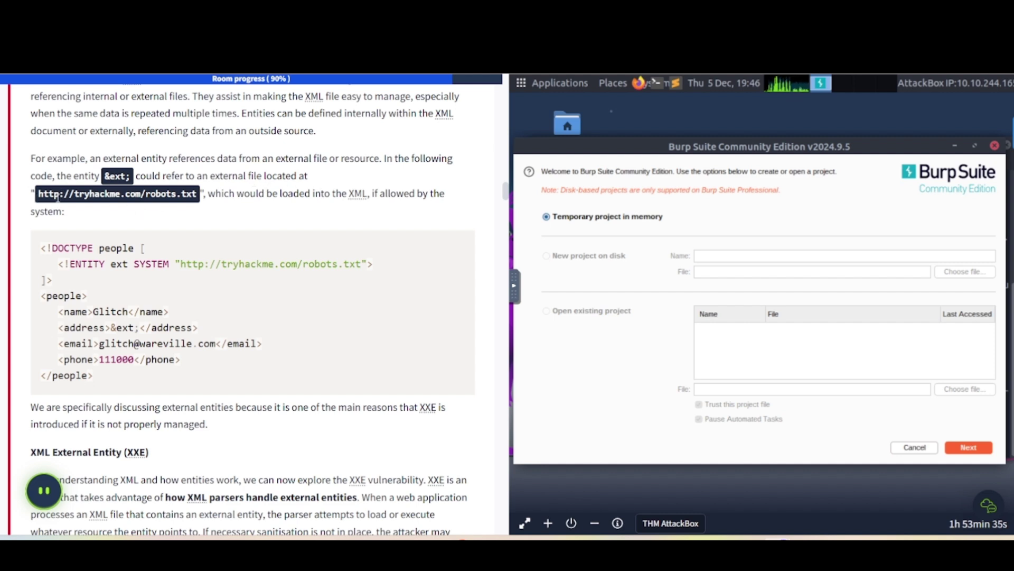
pyautogui.moveTo(40, 194); pyautogui.dragTo(196, 194)
pyautogui.click(225, 207)
pyautogui.scroll(-3, 71, 228)
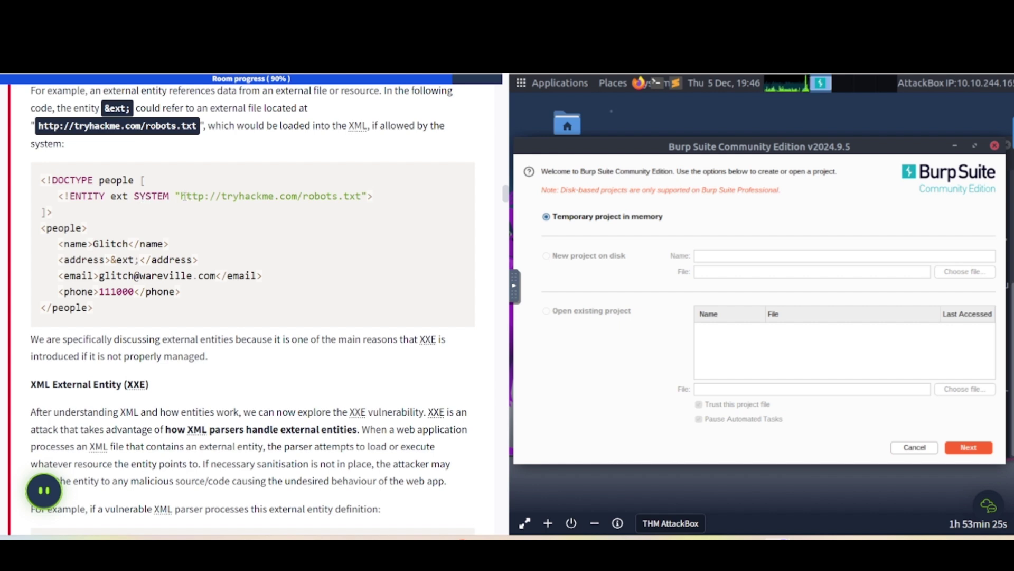
pyautogui.moveTo(186, 196); pyautogui.dragTo(368, 196)
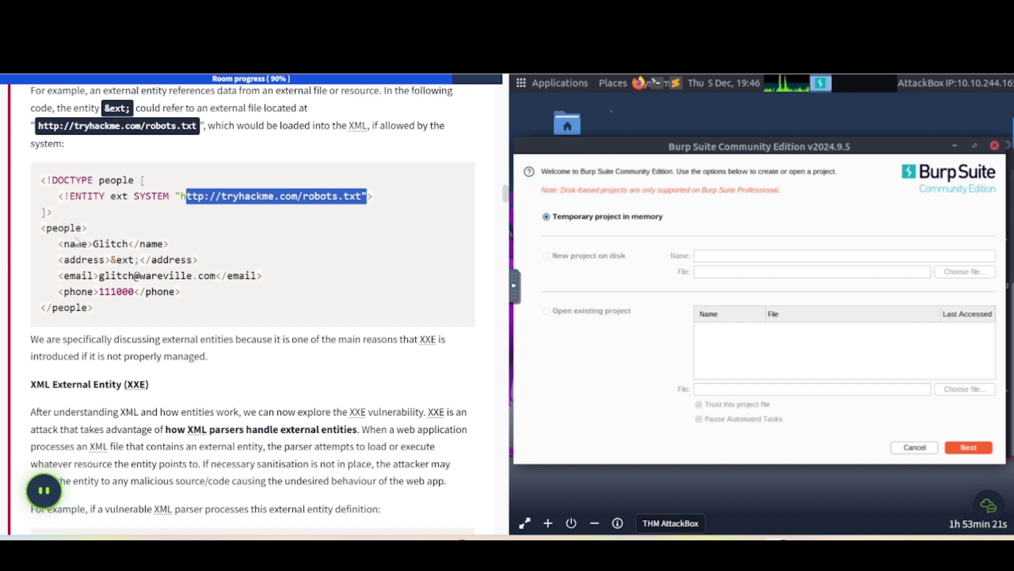
# Read the XML External Entity (XXE) section and highlight the etc/passwd path in the thmFile entity definition.
pyautogui.scroll(-1, 78, 241)
pyautogui.scroll(-2, 74, 221)
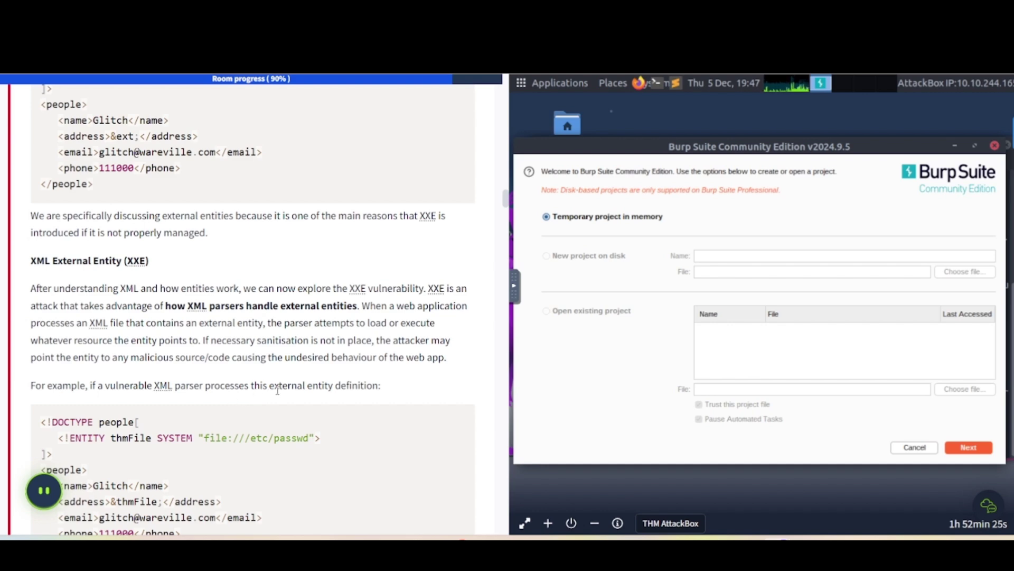
pyautogui.scroll(-5, 362, 391)
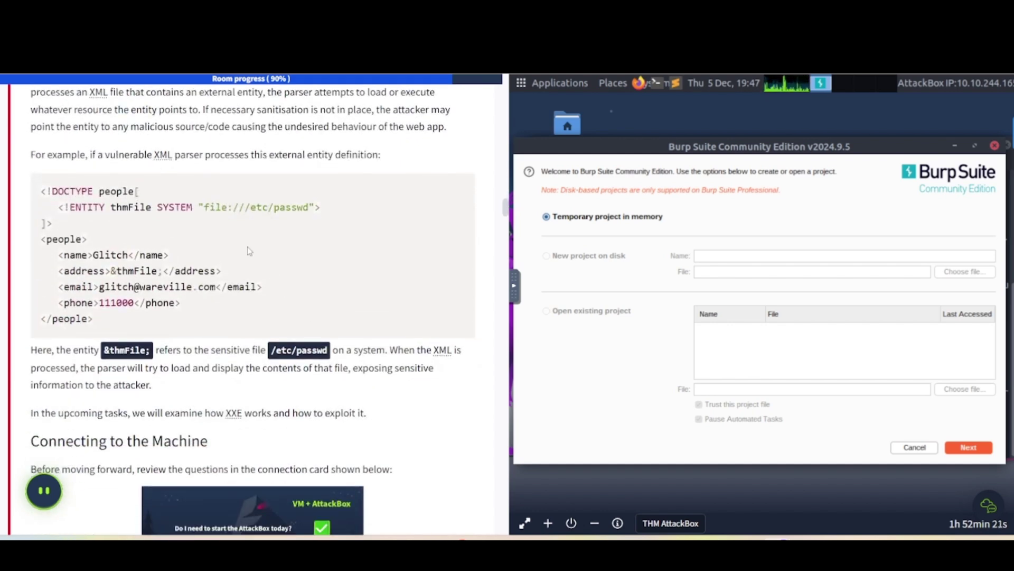
pyautogui.moveTo(67, 207); pyautogui.dragTo(151, 207)
pyautogui.click(179, 209)
pyautogui.moveTo(250, 207); pyautogui.dragTo(308, 209)
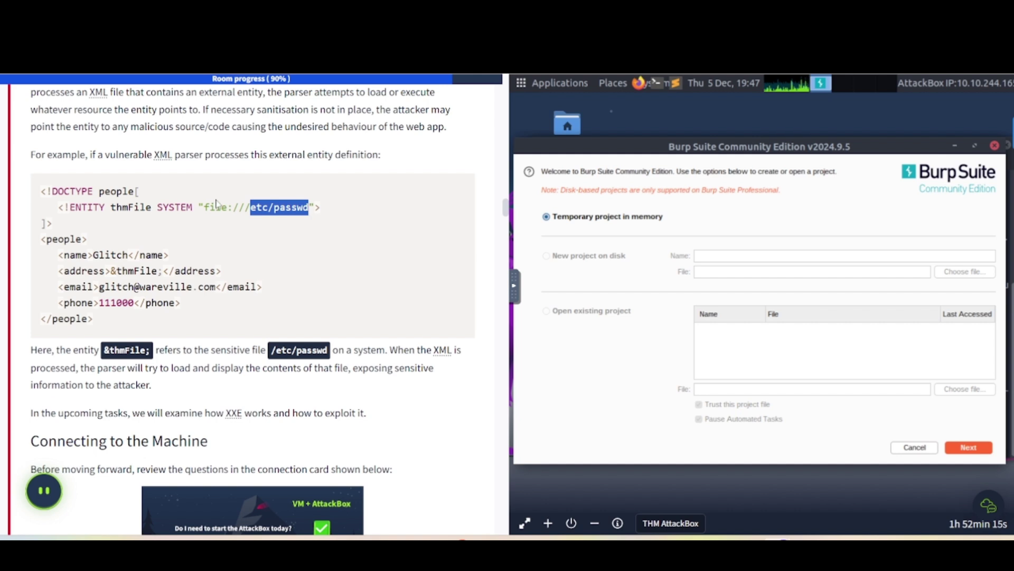
pyautogui.scroll(-3, 141, 225)
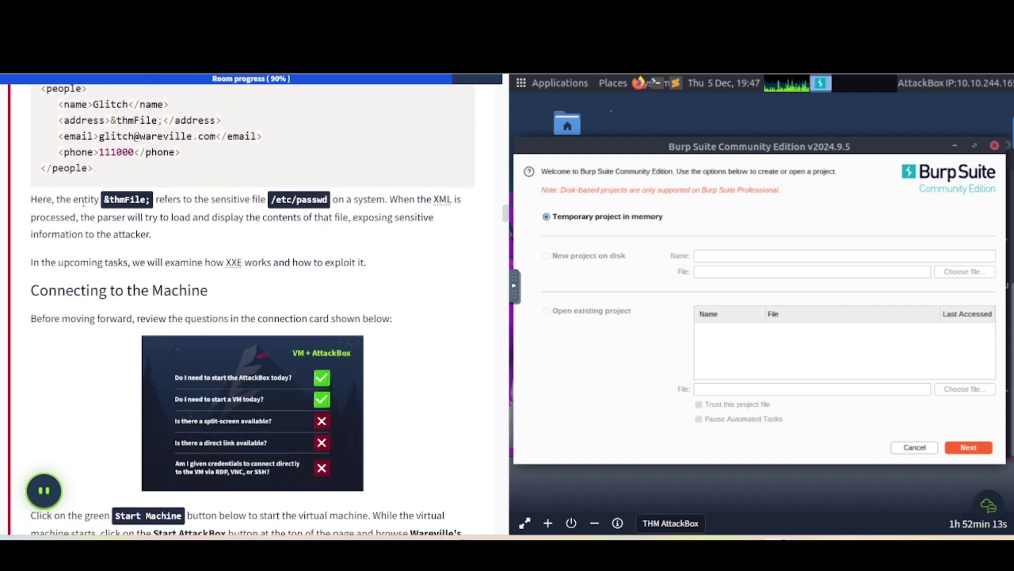
pyautogui.scroll(2, 128, 213)
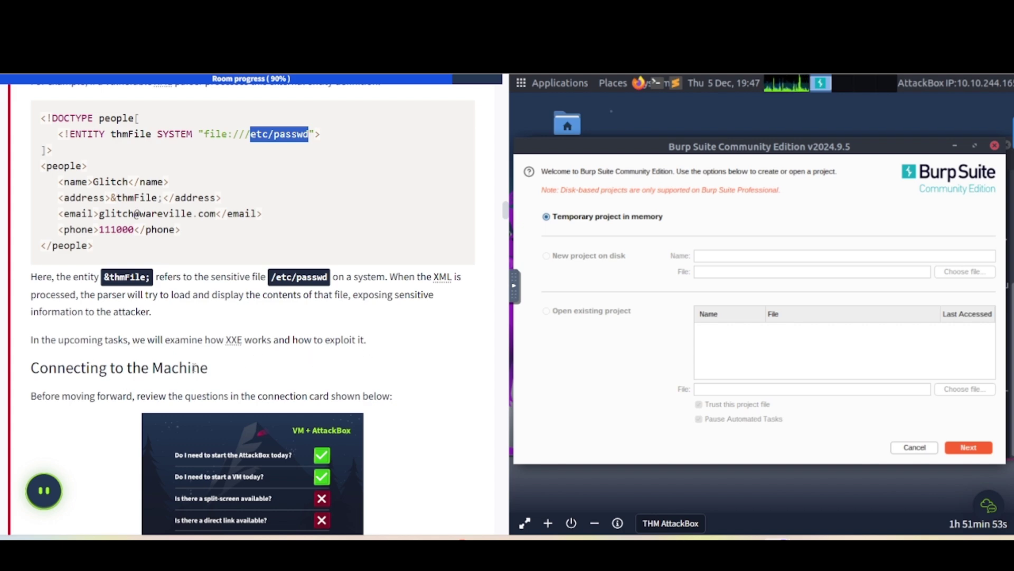
# View the connection card enlarged, close it, and read the instructions for starting the machine.
pyautogui.scroll(-3, 284, 333)
pyautogui.click(284, 332)
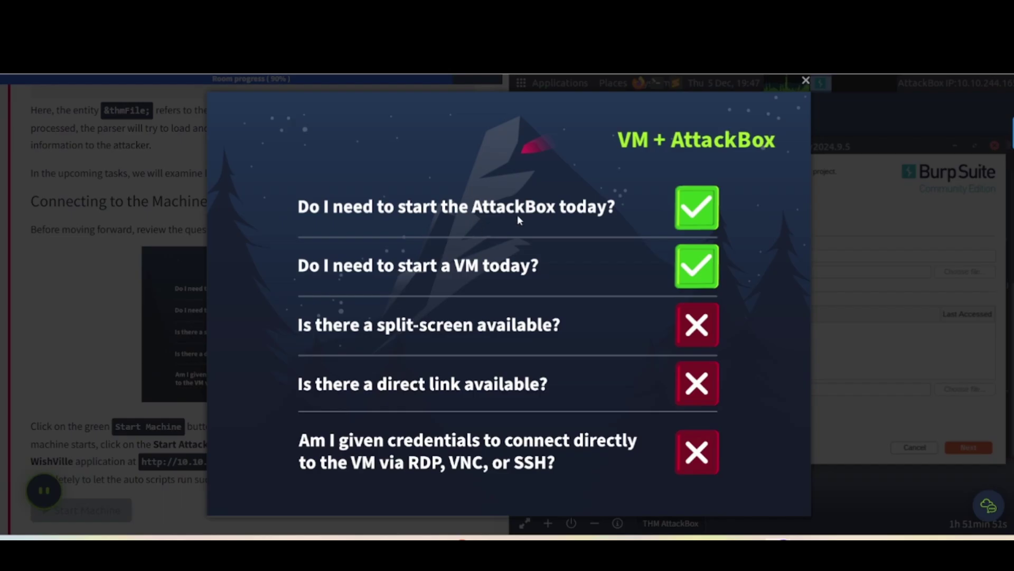
pyautogui.click(805, 83)
pyautogui.scroll(-4, 198, 292)
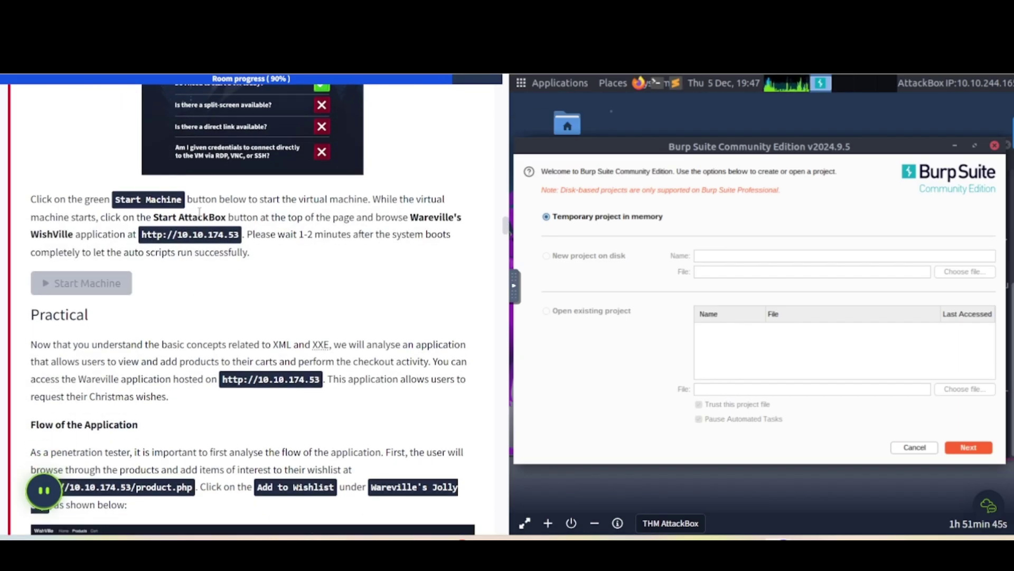
pyautogui.scroll(1, 202, 294)
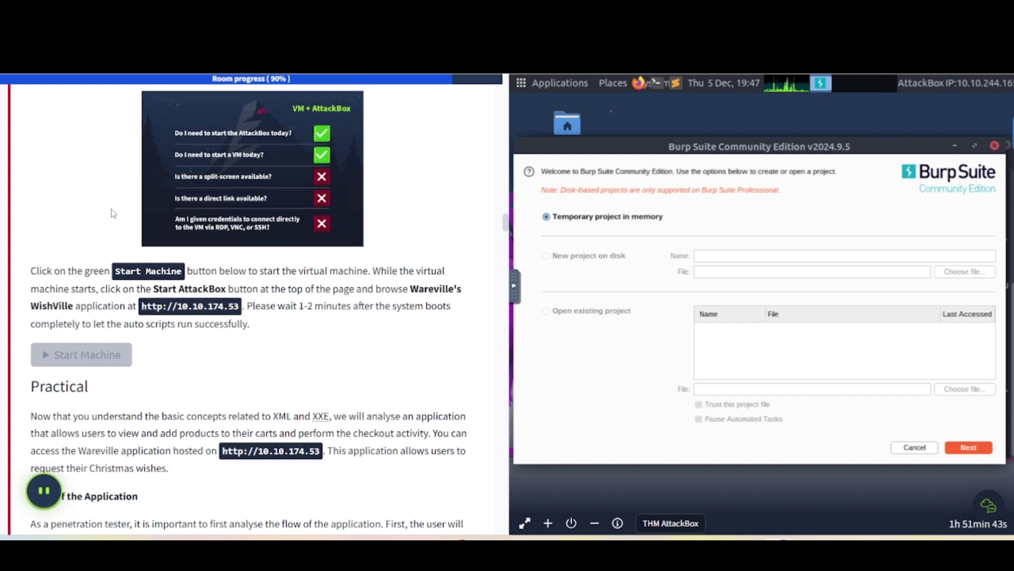
pyautogui.scroll(-1, 178, 322)
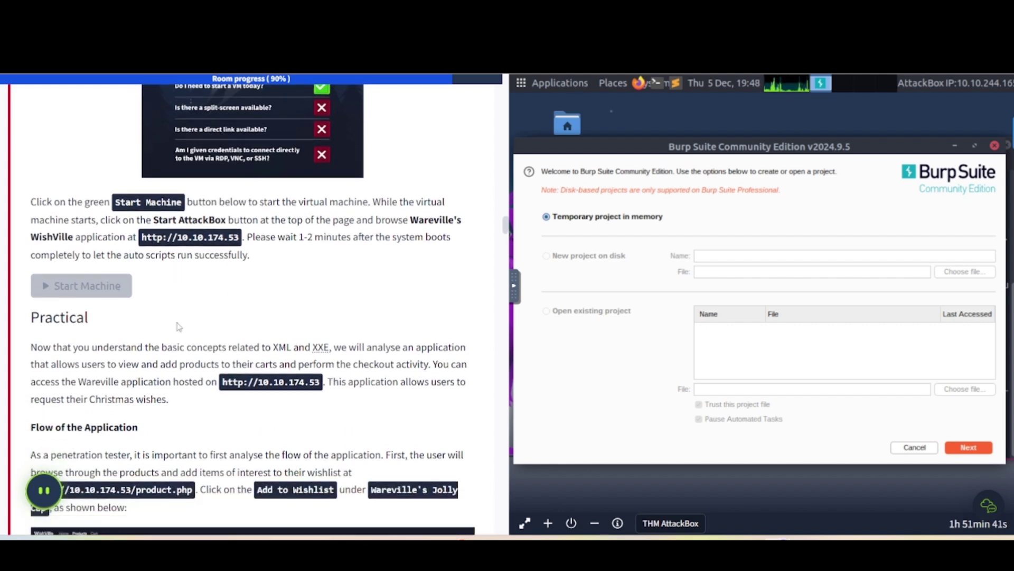
pyautogui.scroll(-1, 178, 326)
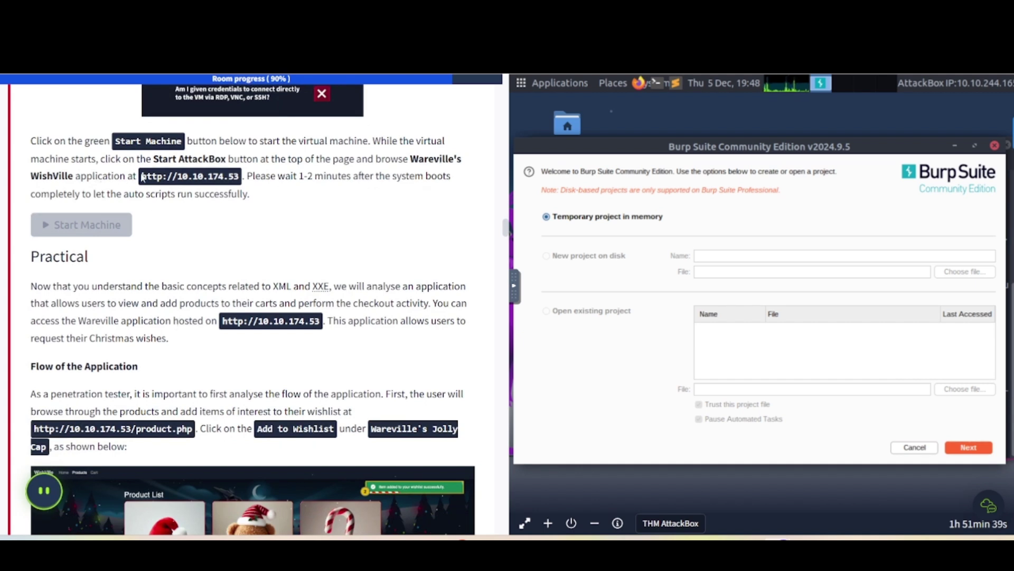
pyautogui.moveTo(141, 177); pyautogui.dragTo(242, 186)
pyautogui.hotkey('ctrl', 'c')
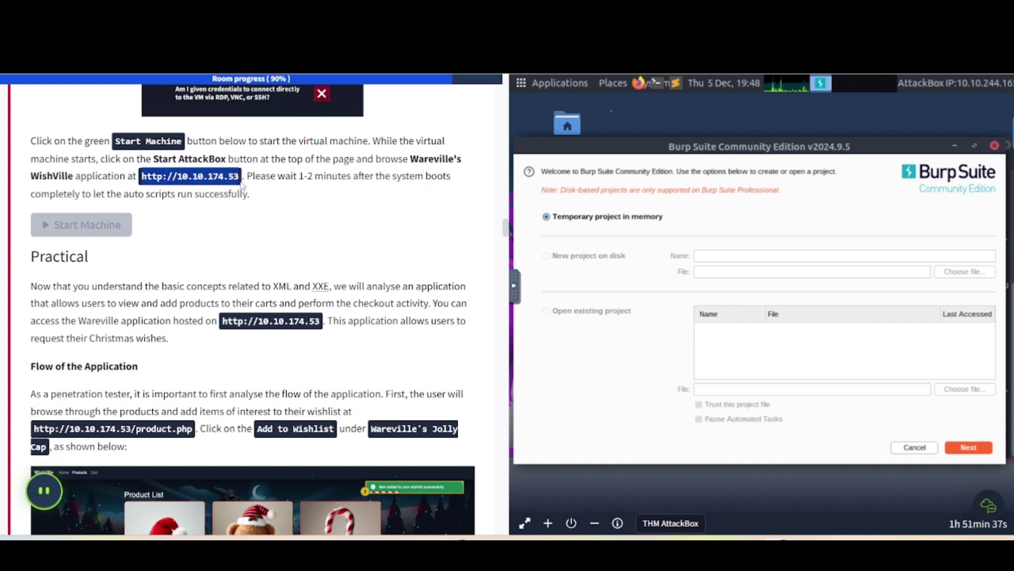
pyautogui.click(638, 83)
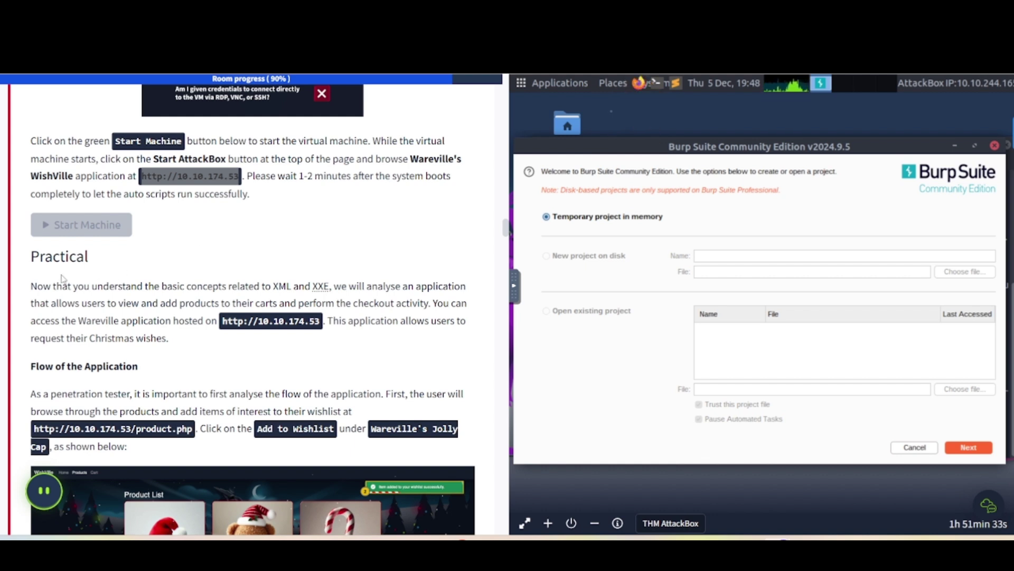
pyautogui.scroll(-1, 80, 317)
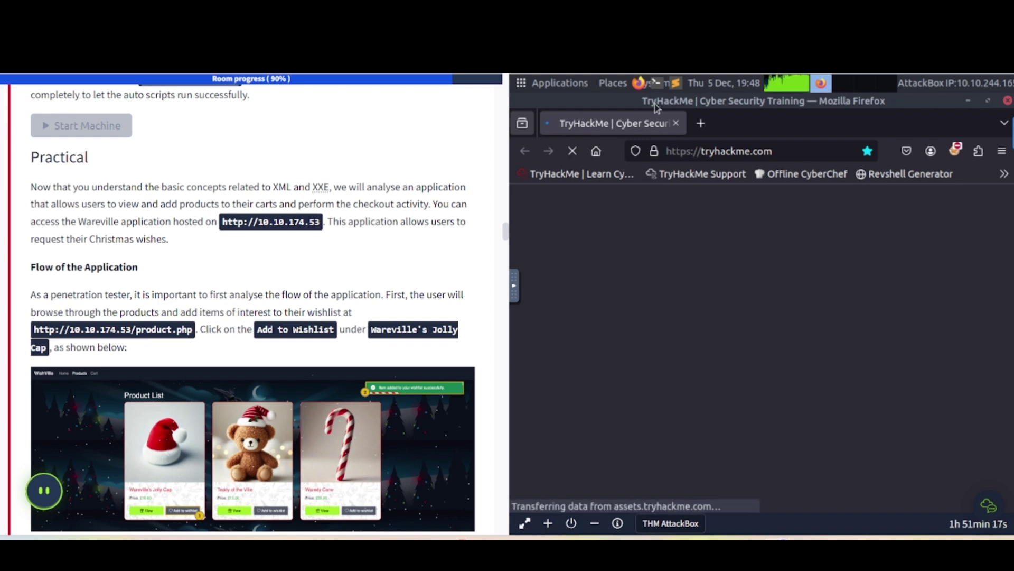
pyautogui.click(715, 150)
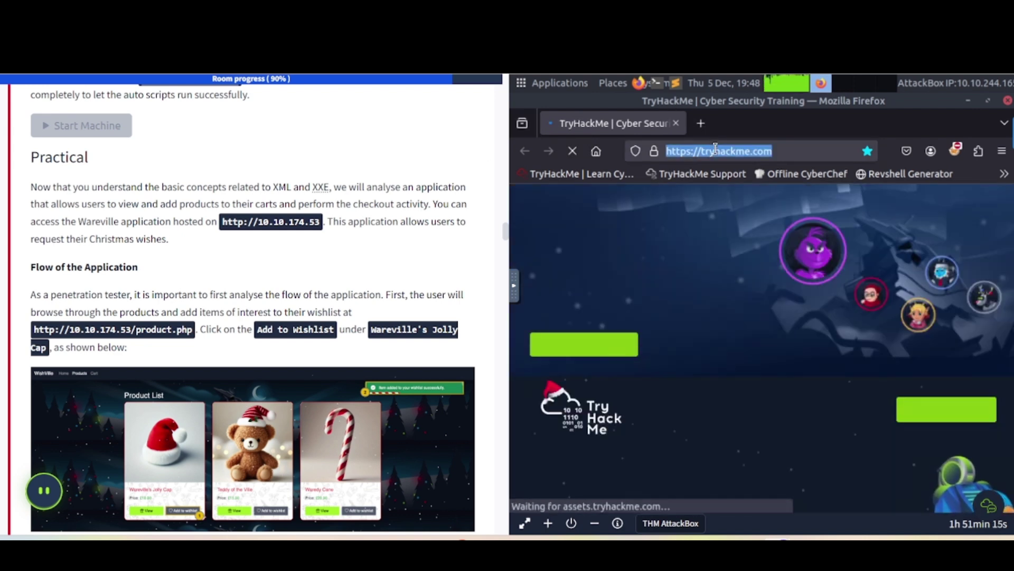
pyautogui.hotkey('ctrl', 'v')
pyautogui.press('Return')
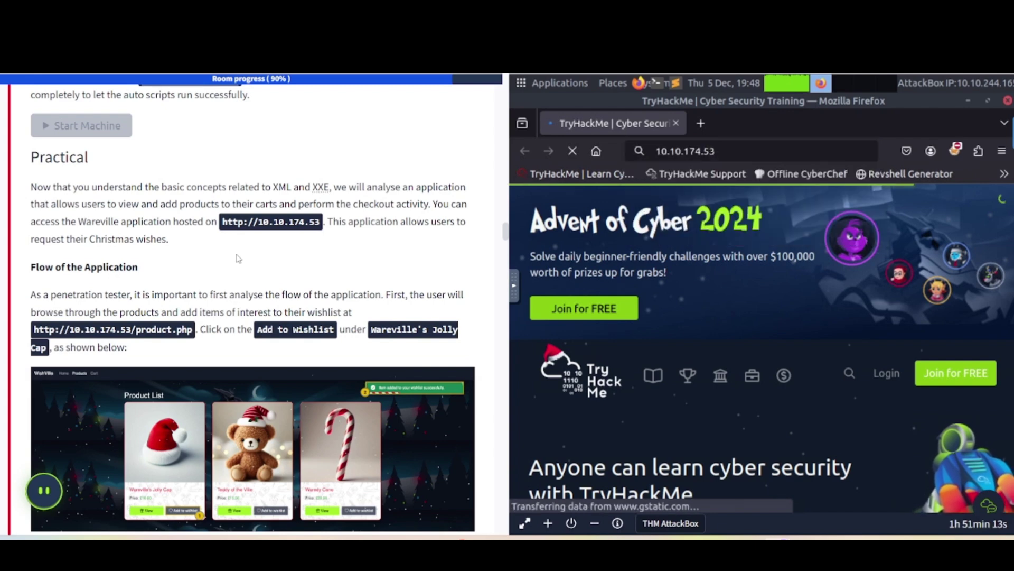
# Read the Flow of the Application instructions on adding products to the wishlist and checking out.
pyautogui.scroll(-3, 236, 253)
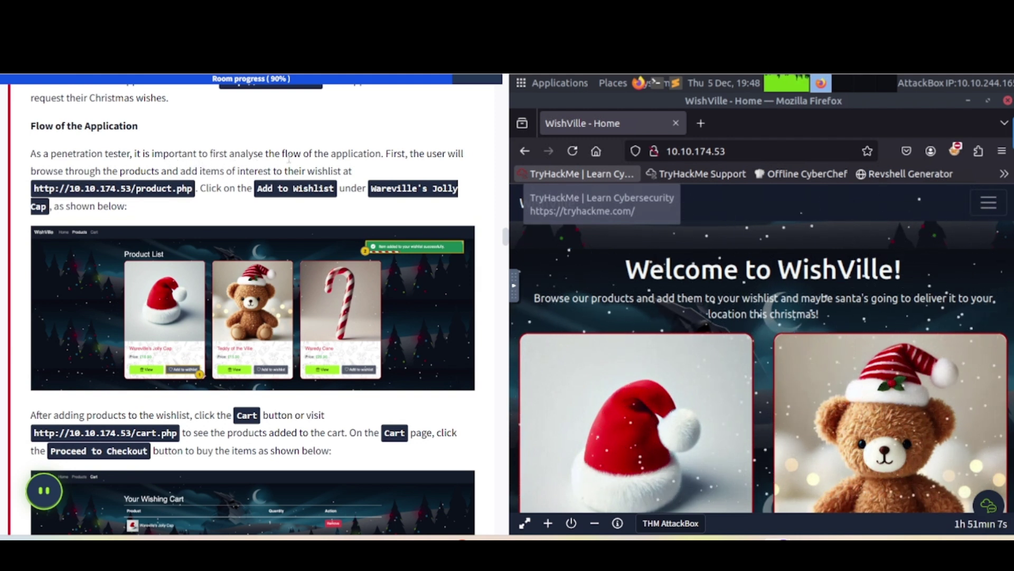
pyautogui.moveTo(236, 159); pyautogui.dragTo(377, 154)
pyautogui.click(376, 155)
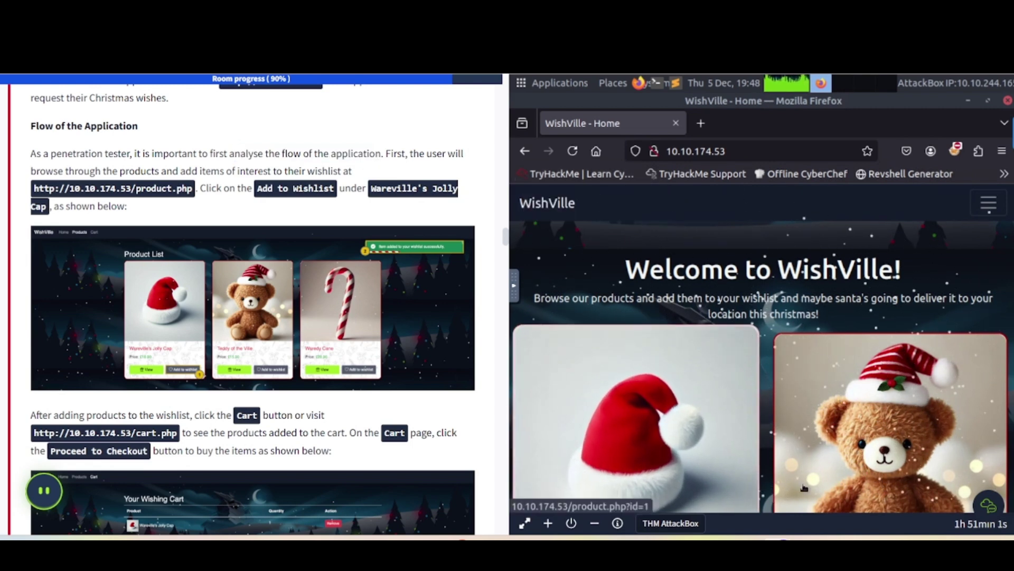
# Look through the three products and their prices on the WishVille home page.
pyautogui.scroll(-10, 716, 426)
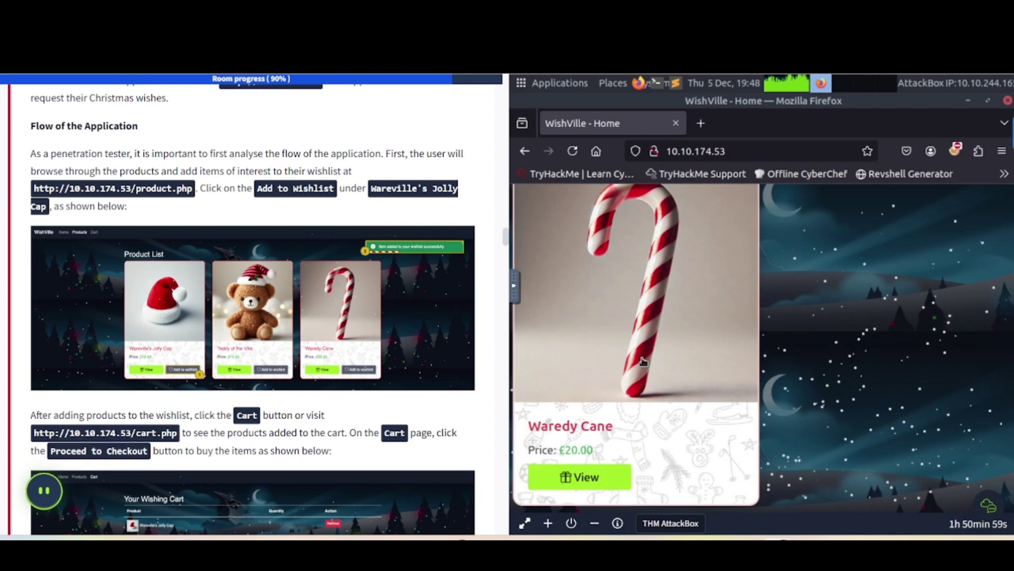
pyautogui.scroll(10, 642, 361)
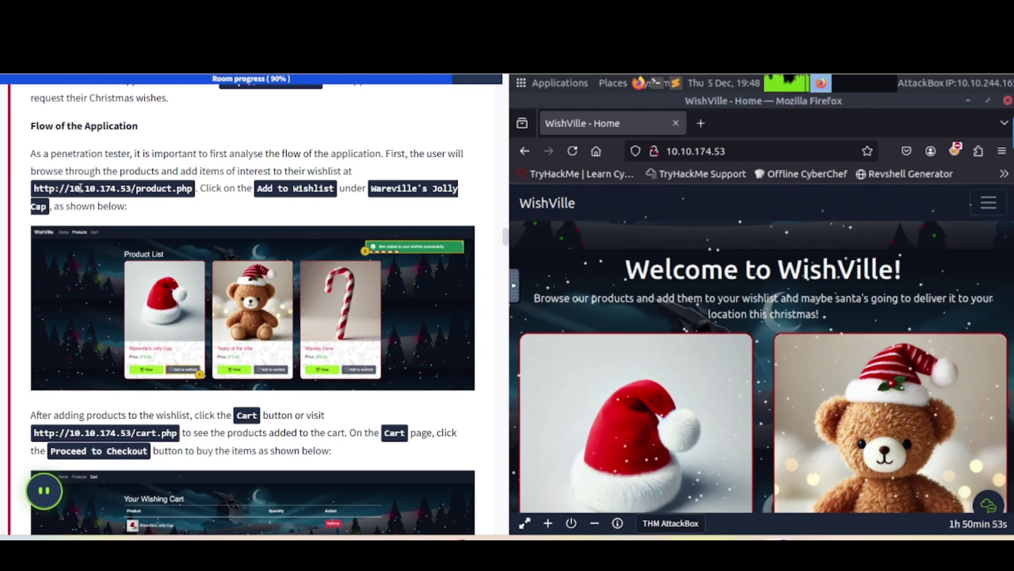
pyautogui.scroll(-10, 639, 349)
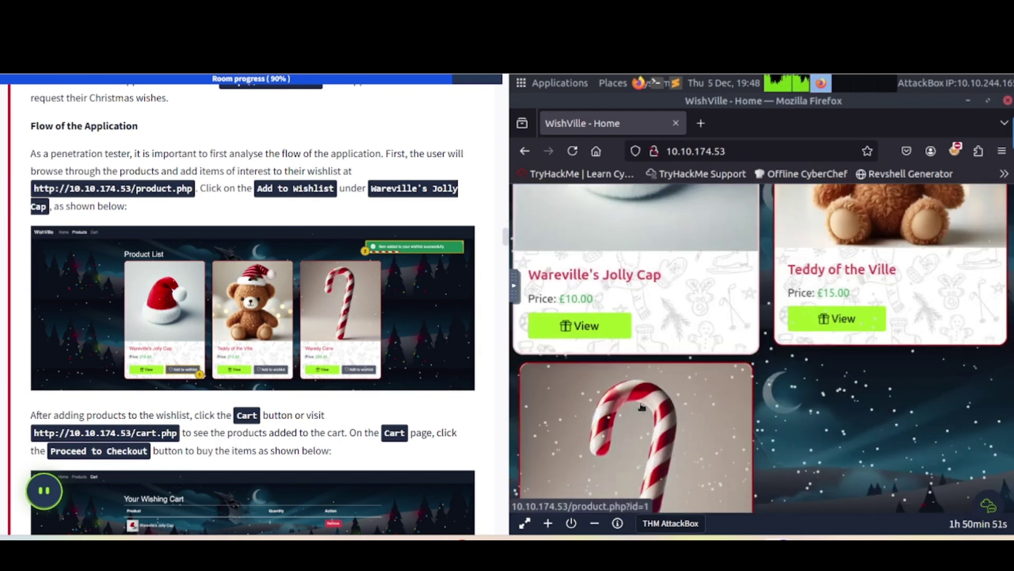
pyautogui.scroll(5, 646, 342)
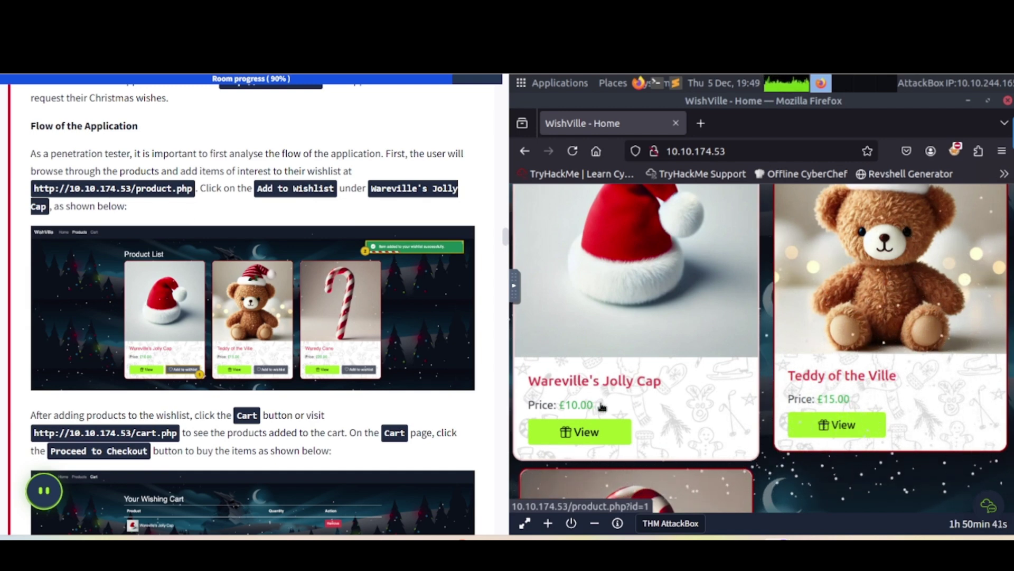
pyautogui.scroll(-5, 663, 443)
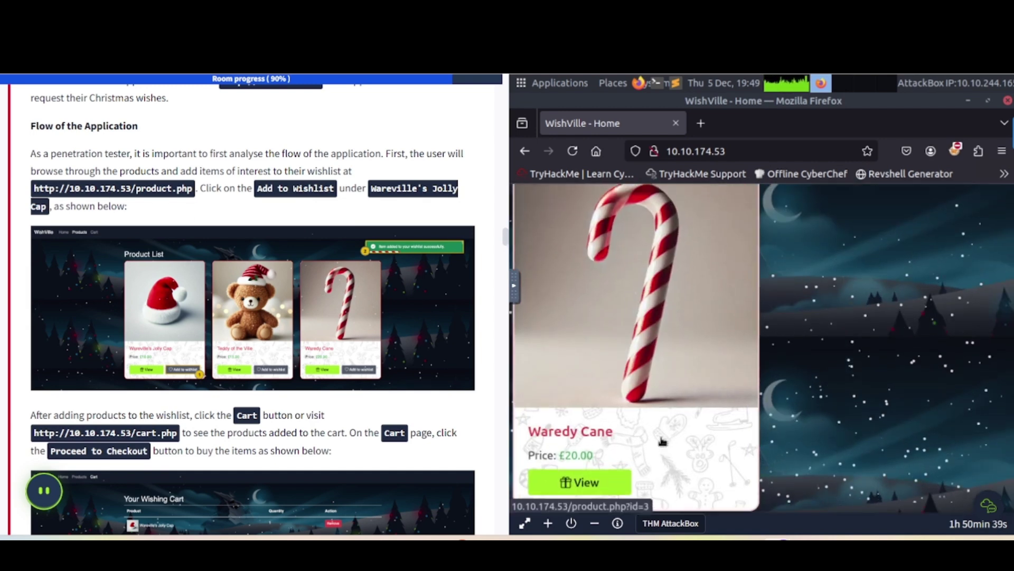
pyautogui.scroll(10, 663, 443)
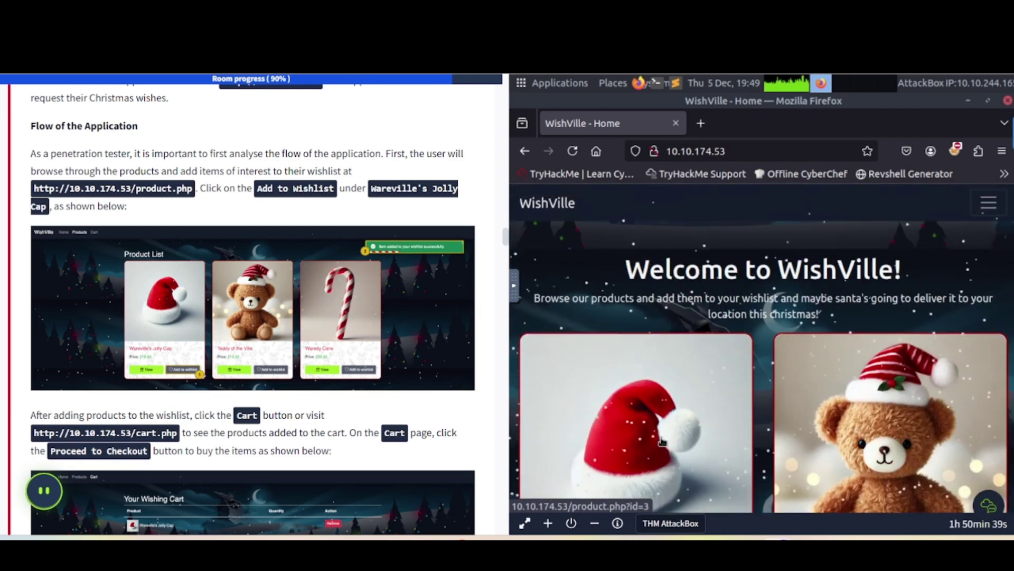
# Open the WishVille product list and add Wareville's Jolly Cap to the wishlist.
pyautogui.click(980, 206)
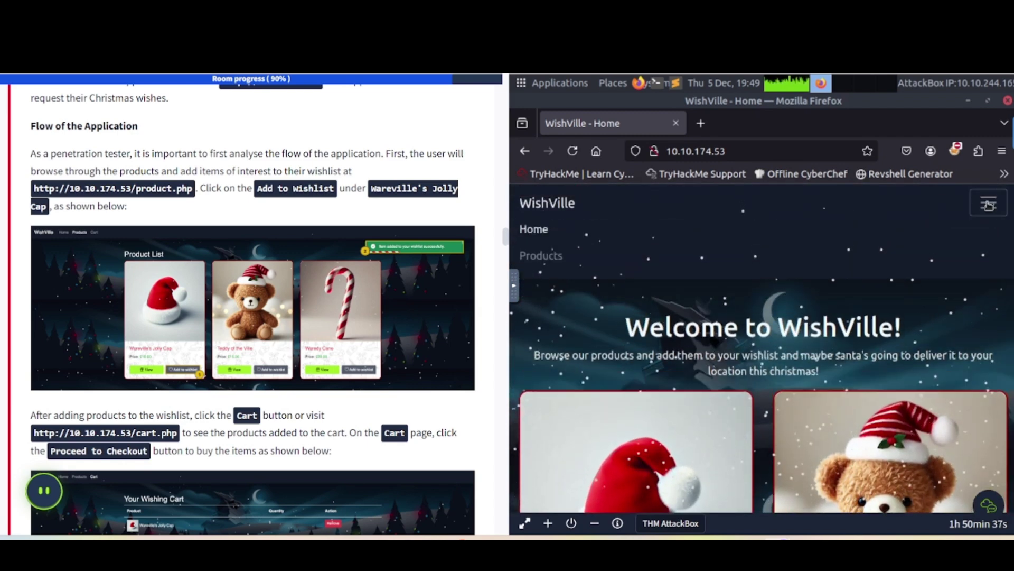
pyautogui.click(545, 256)
pyautogui.scroll(-6, 681, 336)
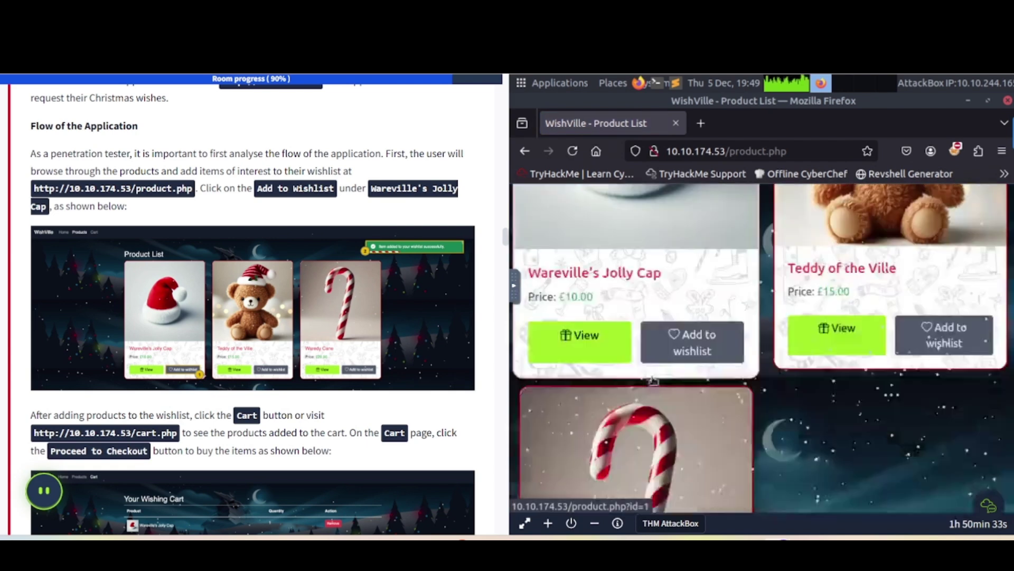
pyautogui.scroll(5, 680, 336)
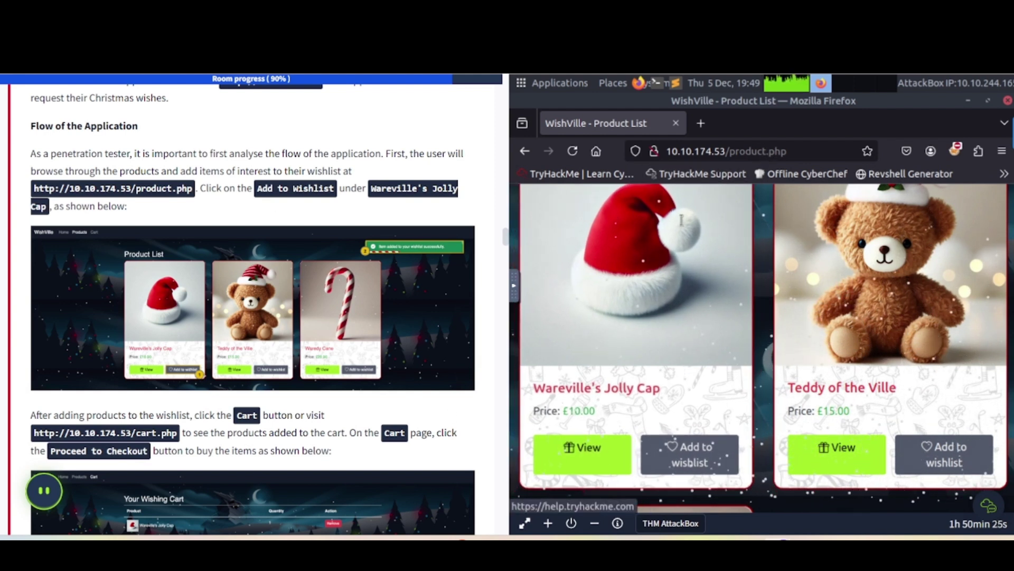
pyautogui.scroll(-5, 689, 472)
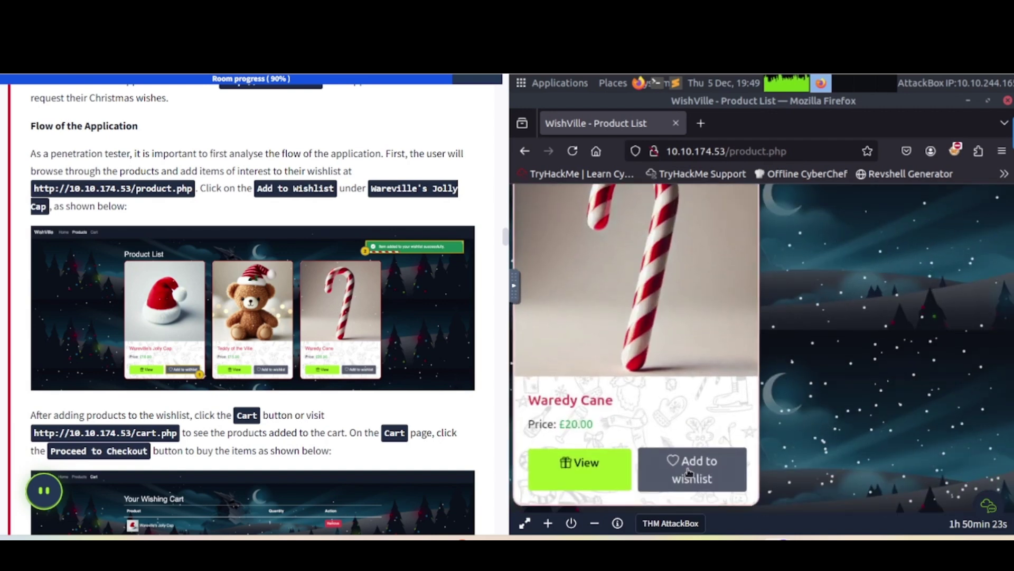
pyautogui.scroll(3, 695, 459)
pyautogui.scroll(5, 702, 444)
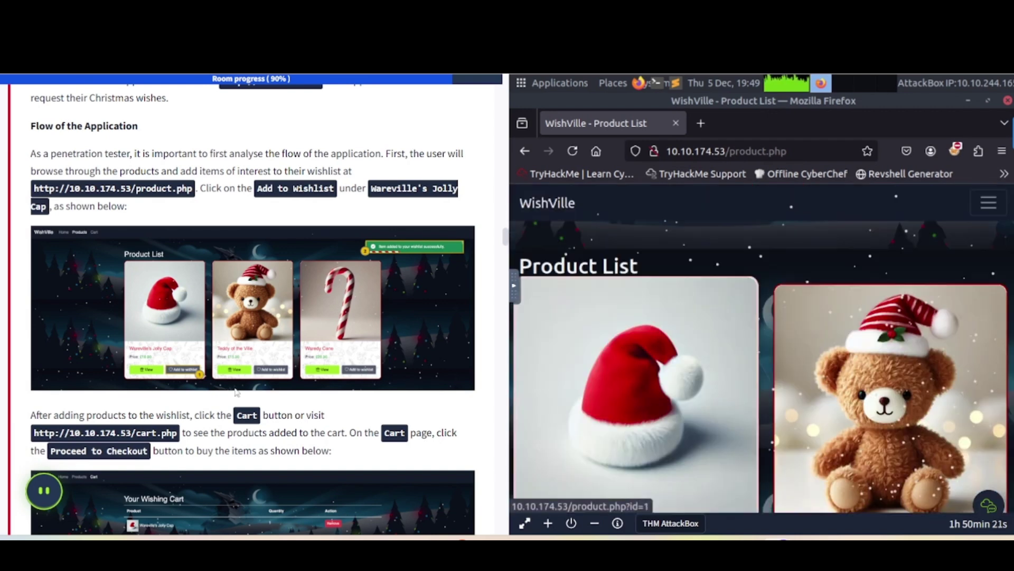
# Open the WishVille cart and proceed to checkout with Wareville's Jolly Cap.
pyautogui.scroll(-2, 198, 331)
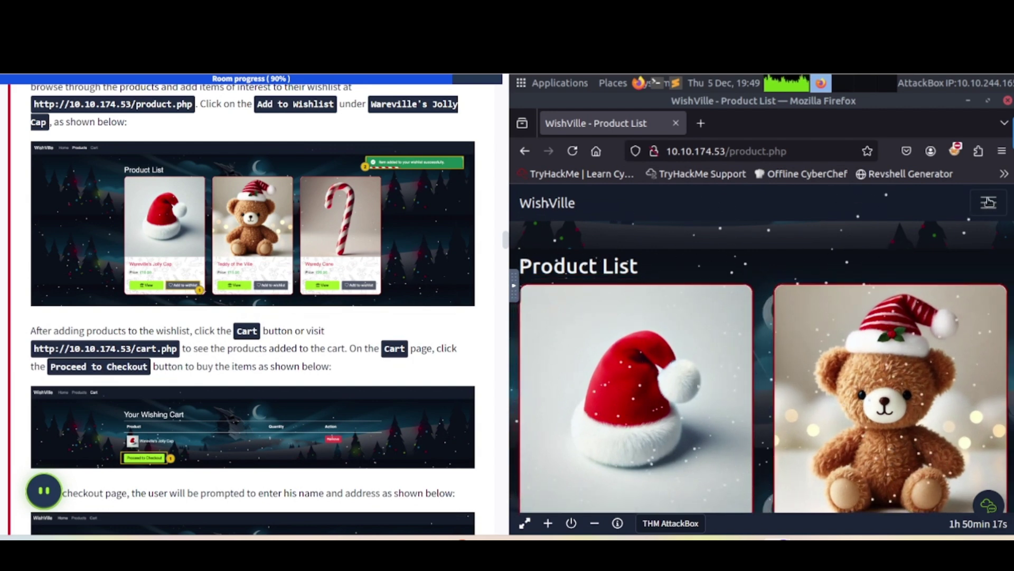
pyautogui.click(988, 202)
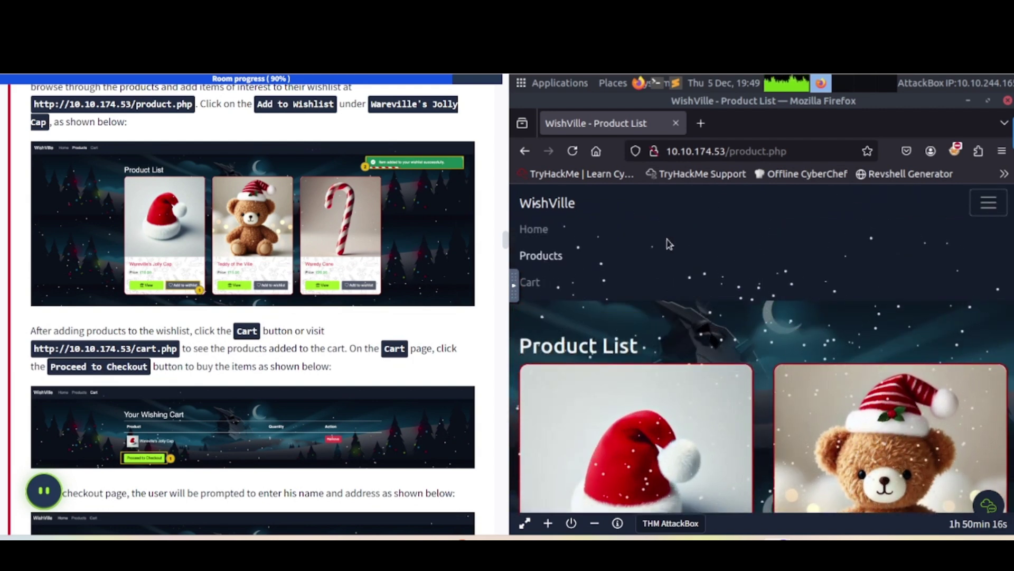
pyautogui.click(530, 283)
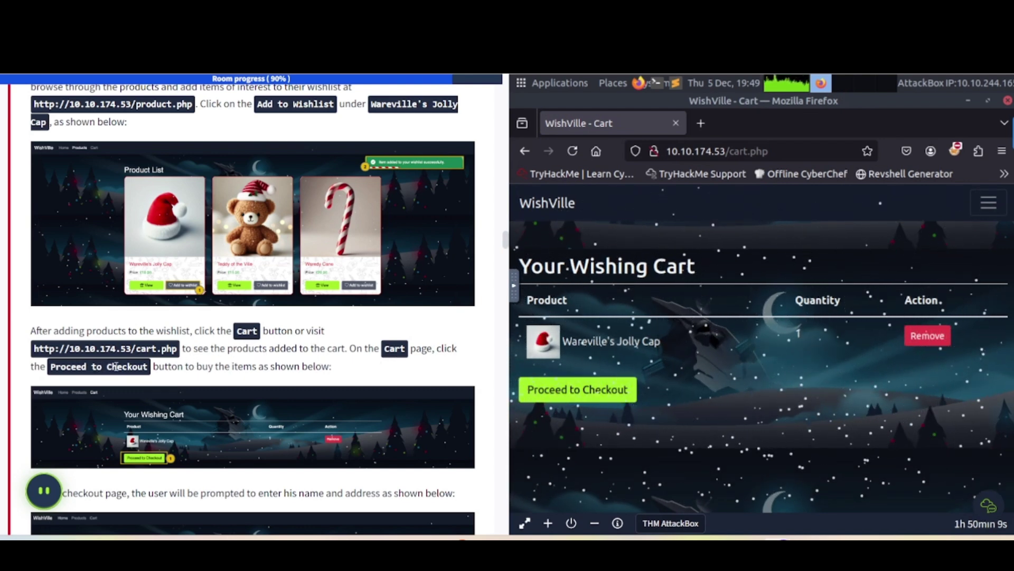
pyautogui.click(601, 388)
# Fill in the full name and address on the checkout form and complete the checkout.
pyautogui.scroll(-3, 287, 267)
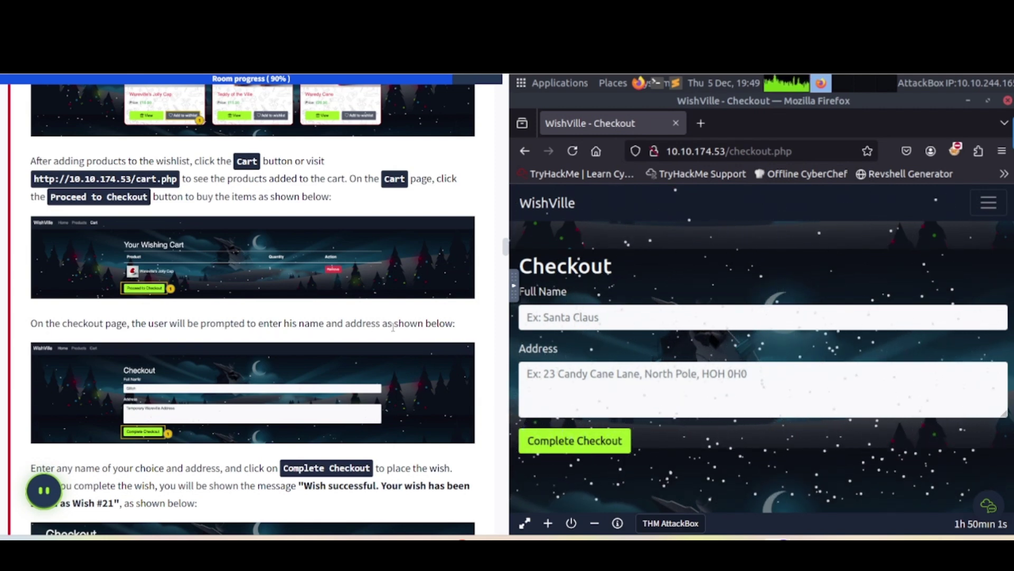
pyautogui.scroll(-3, 380, 325)
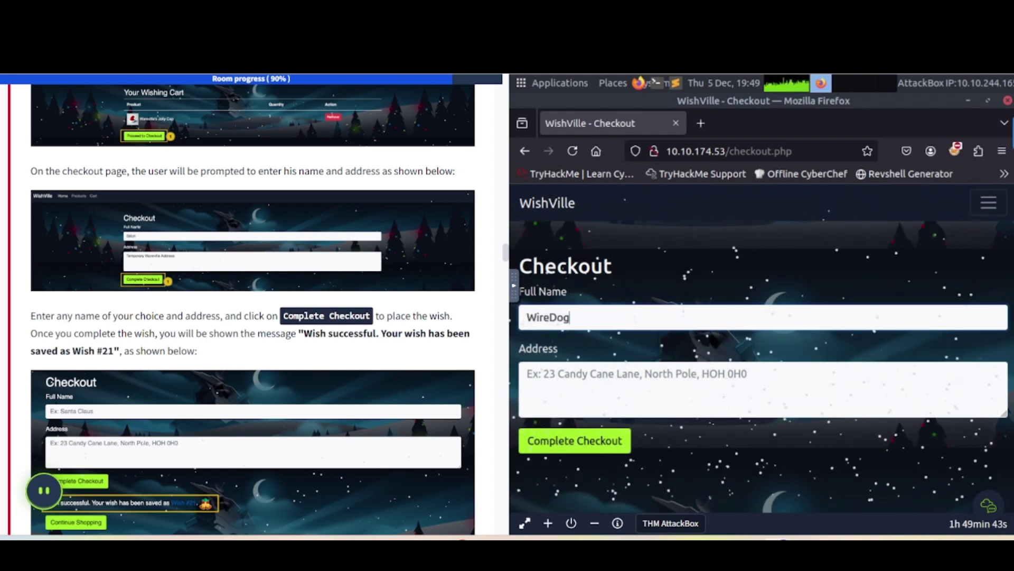
pyautogui.write('Sec')
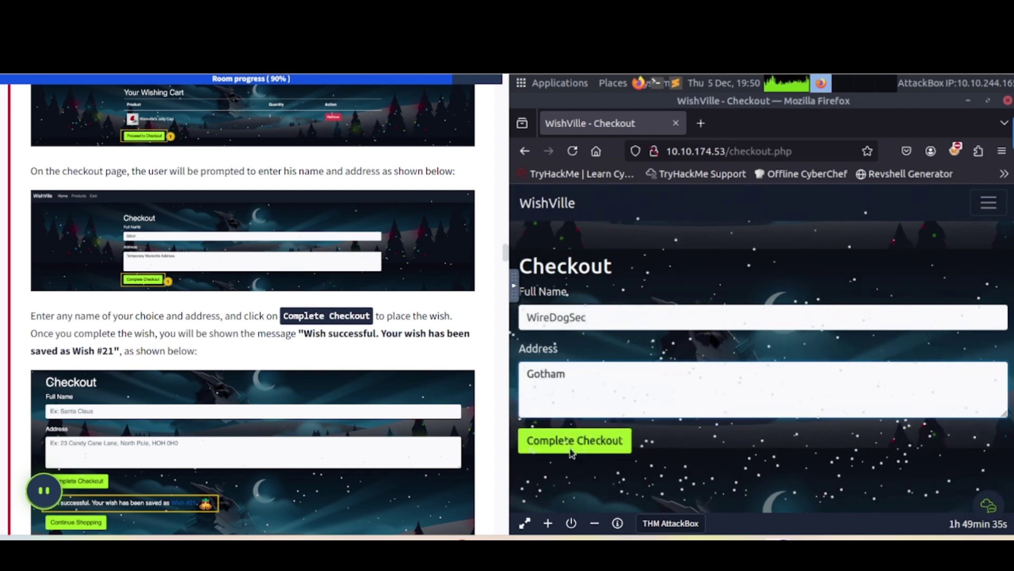
pyautogui.click(592, 437)
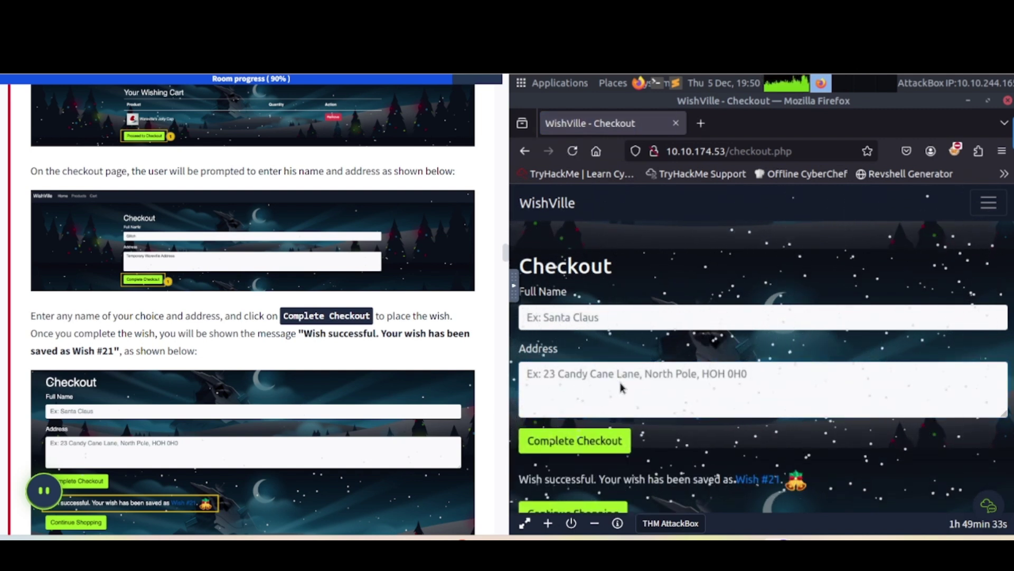
# View the task's forbidden-page screenshot enlarged, close it, and open the saved Wish #21 from the checkout page.
pyautogui.scroll(-1, 620, 383)
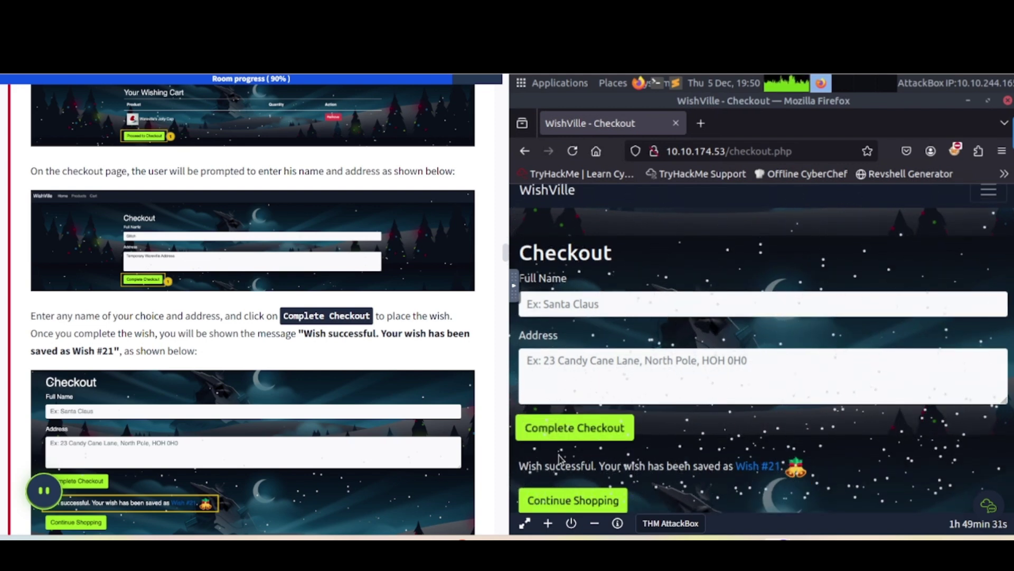
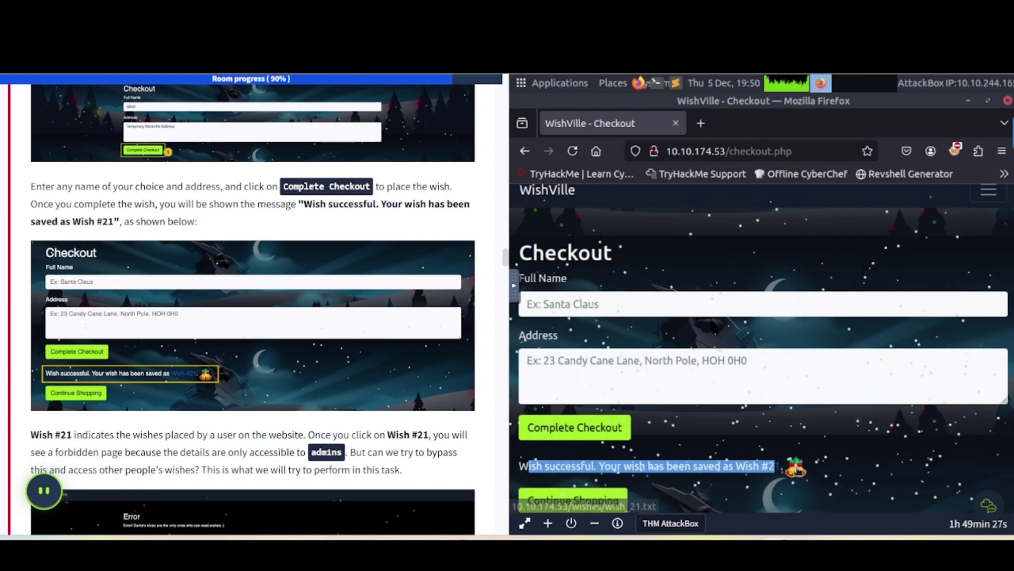
pyautogui.scroll(-3, 91, 446)
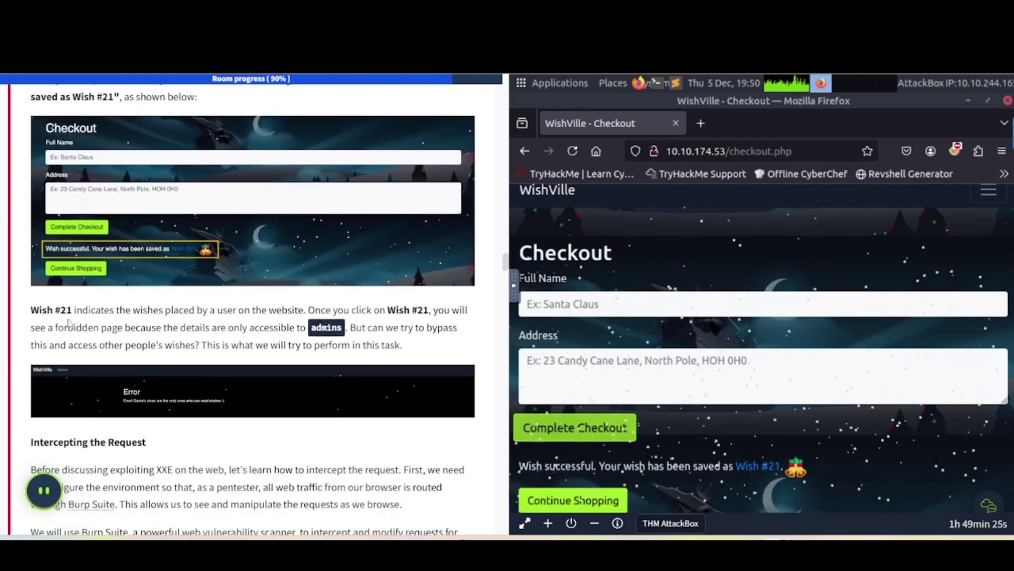
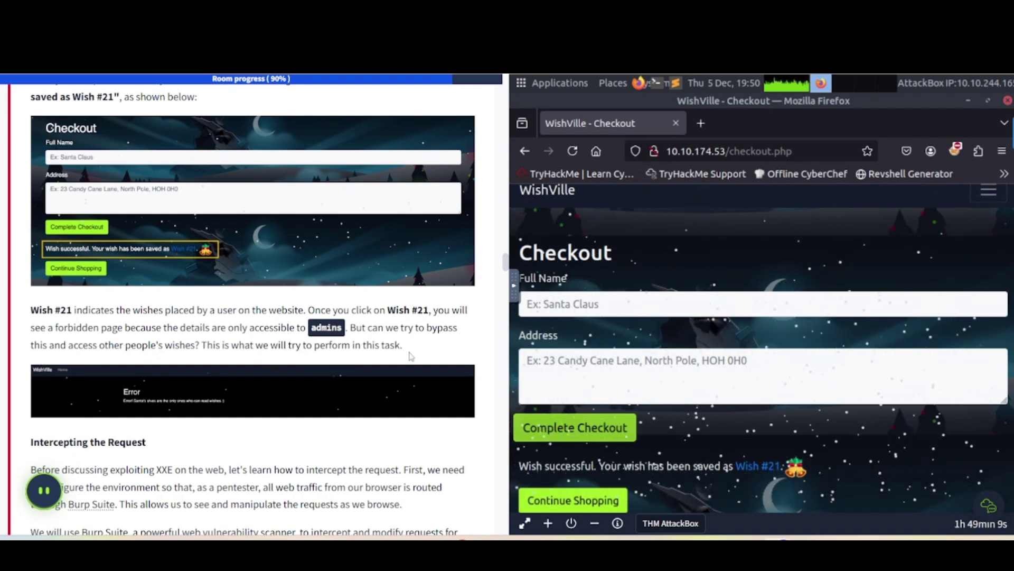
pyautogui.click(234, 401)
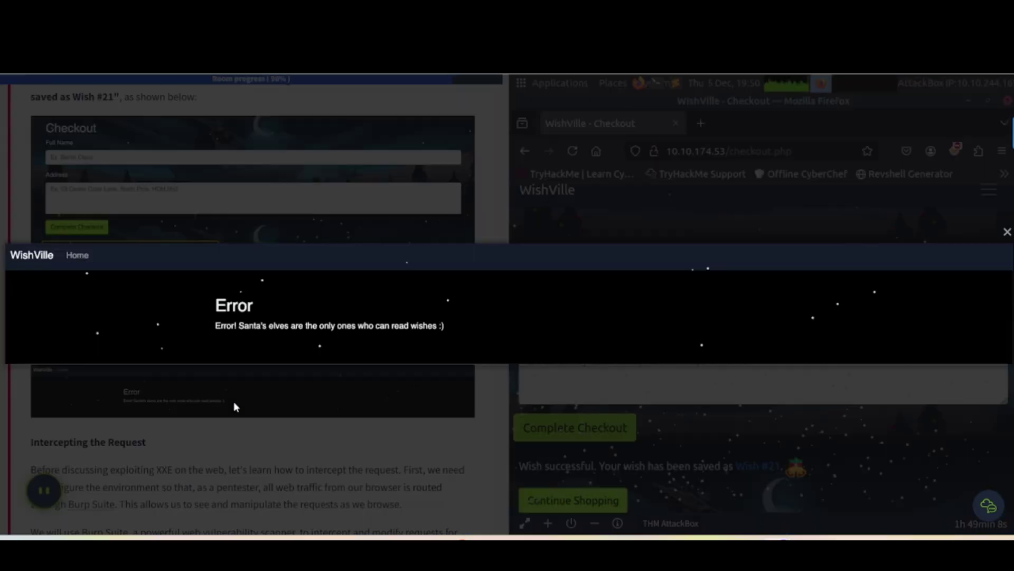
pyautogui.click(372, 437)
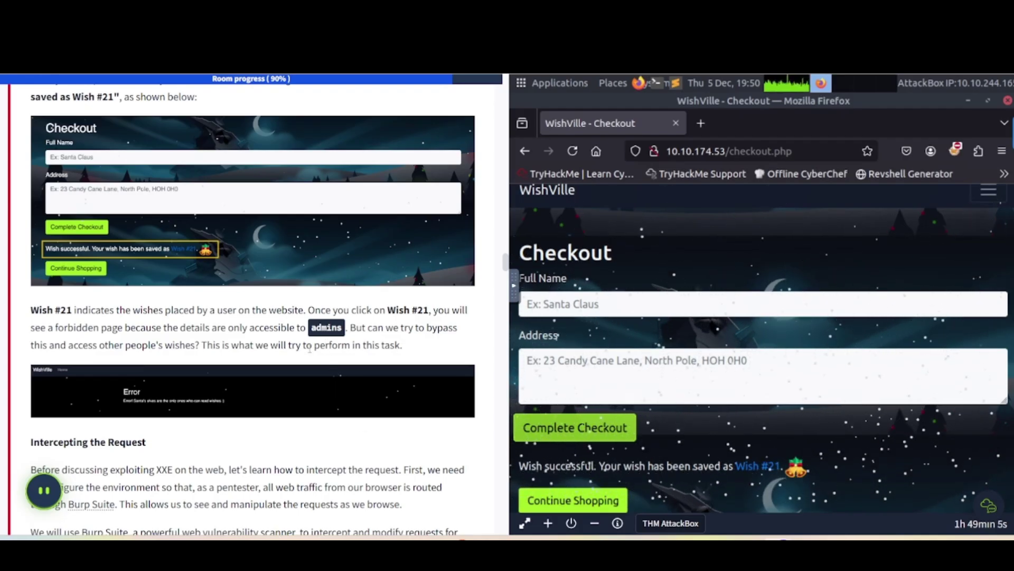
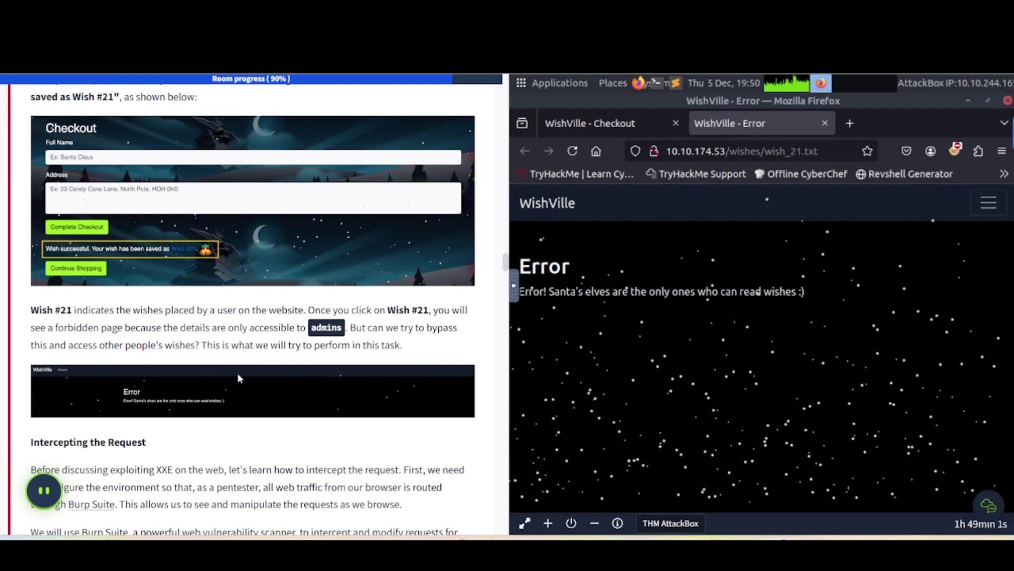
# Read the Intercepting the Request section, then launch Burp Suite Community Edition with a temporary project in memory.
pyautogui.scroll(-4, 238, 376)
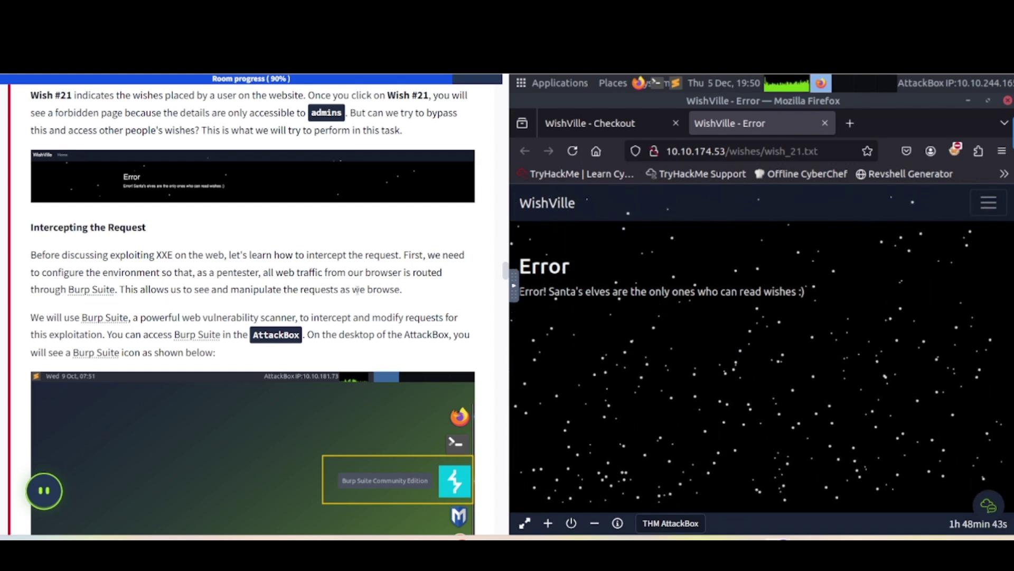
pyautogui.scroll(-2, 301, 291)
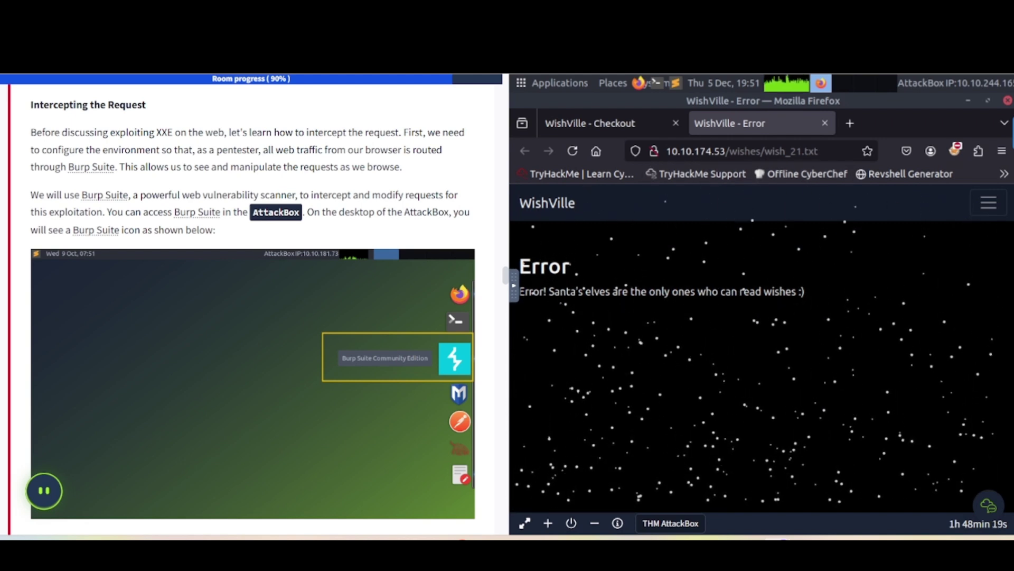
pyautogui.moveTo(1007, 238)
pyautogui.click(985, 280)
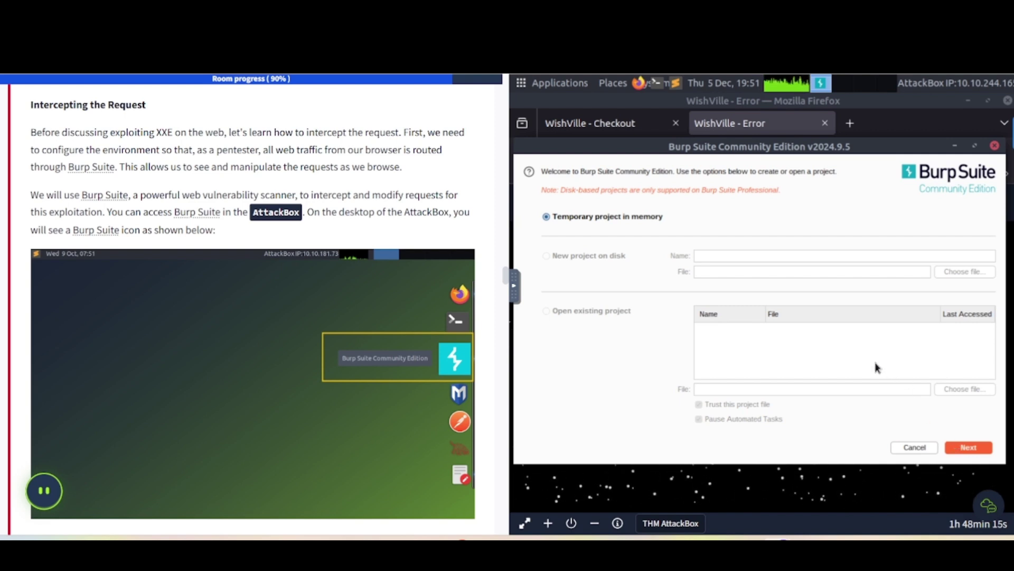
pyautogui.click(969, 449)
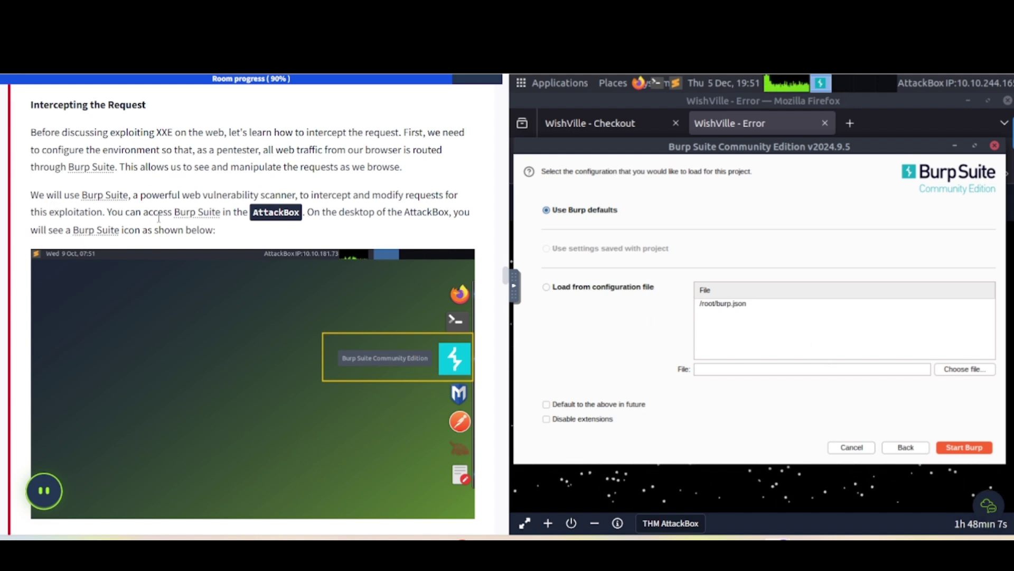
# Follow the task's startup instructions and start Burp Suite with the Burp defaults configuration.
pyautogui.scroll(-4, 279, 317)
pyautogui.scroll(-2, 280, 317)
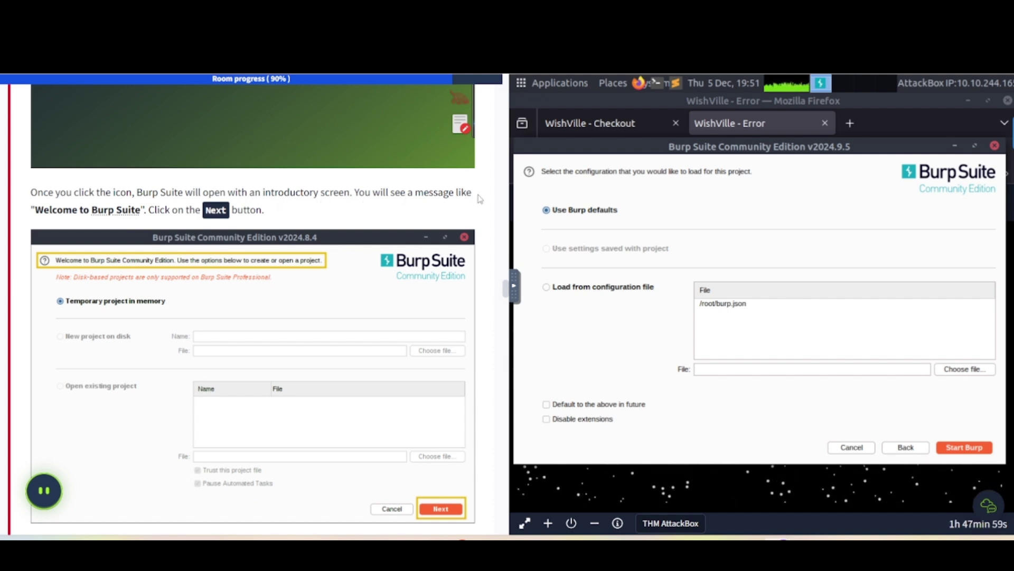
pyautogui.scroll(-3, 314, 267)
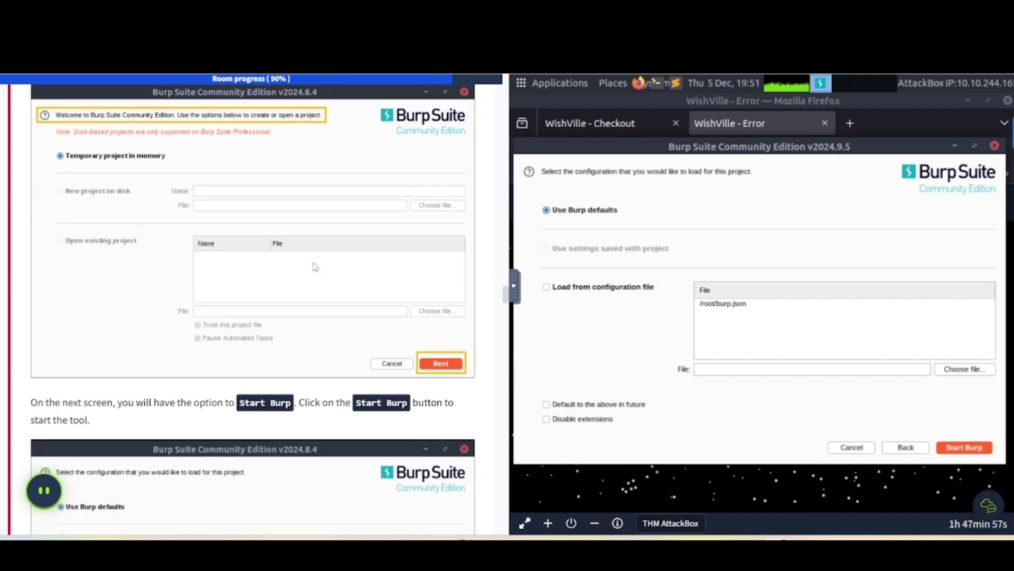
pyautogui.scroll(-2, 234, 337)
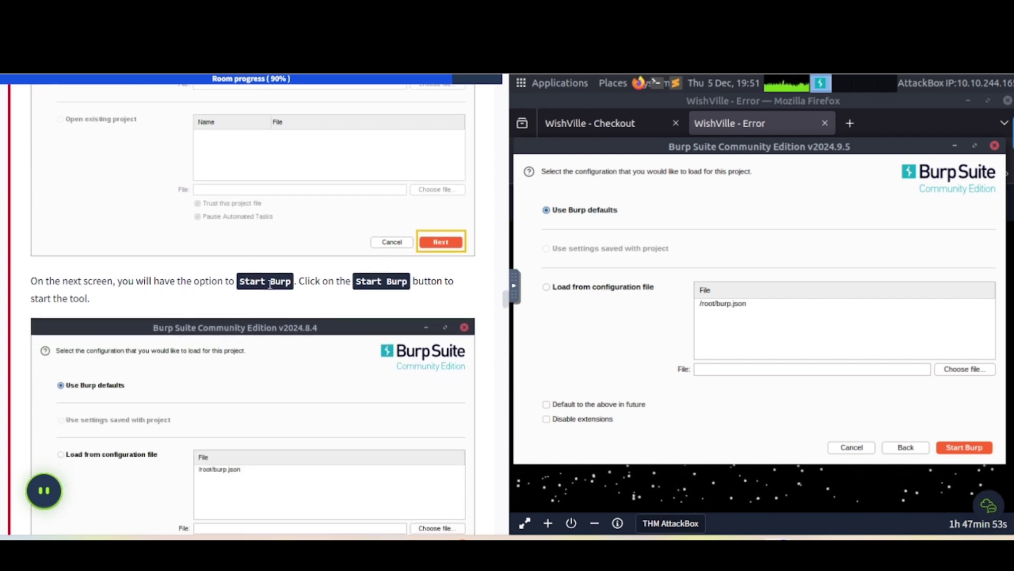
pyautogui.scroll(-4, 391, 293)
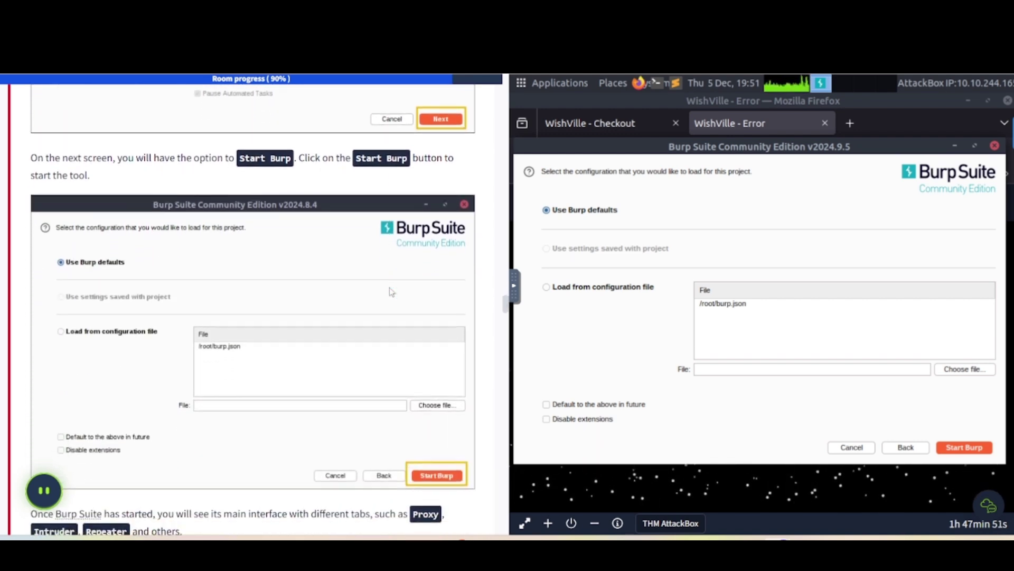
pyautogui.scroll(-1, 391, 293)
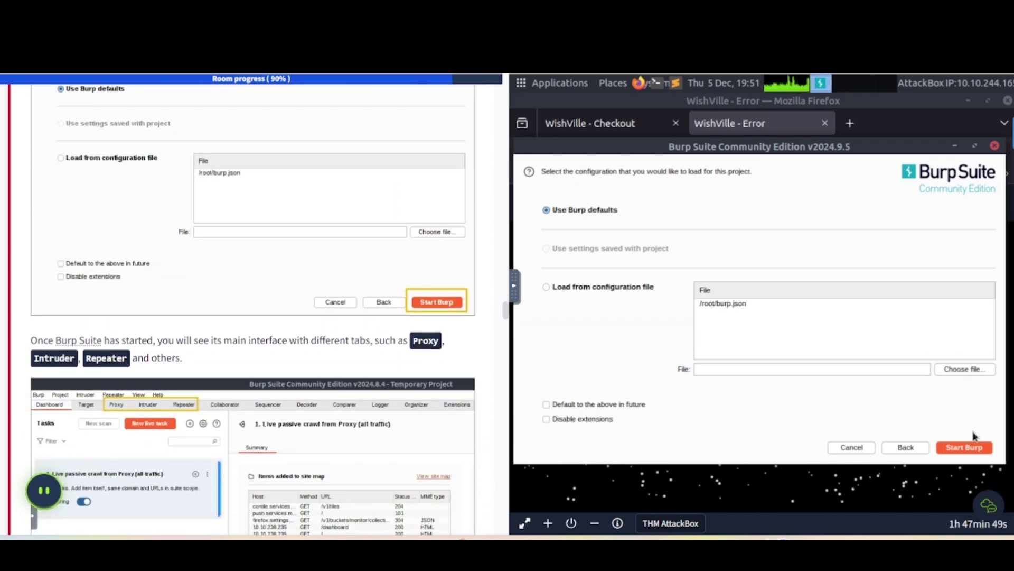
pyautogui.click(980, 452)
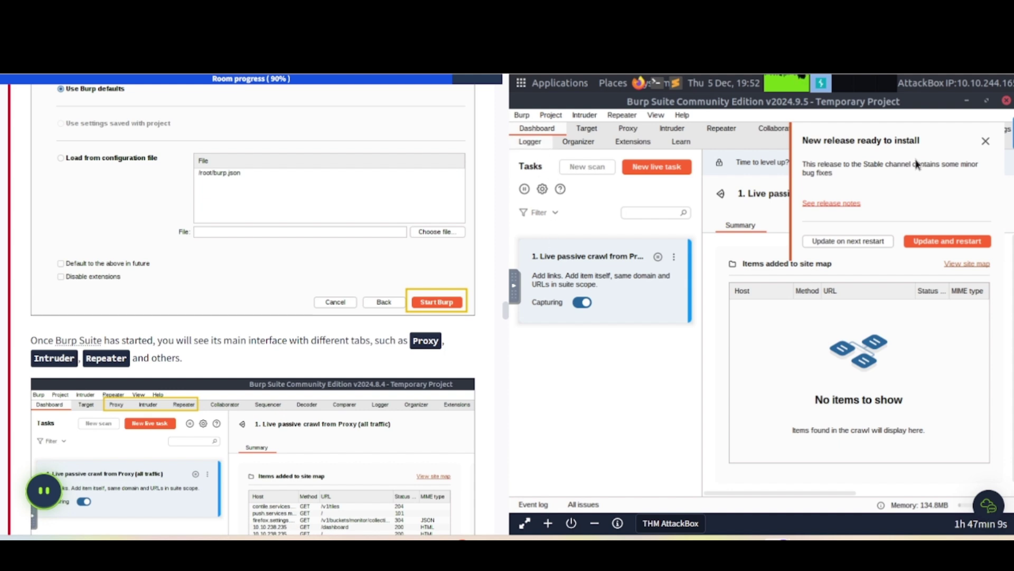
# Dismiss the new-release notice and check in the Burp's browser settings that running without a sandbox is allowed.
pyautogui.click(986, 142)
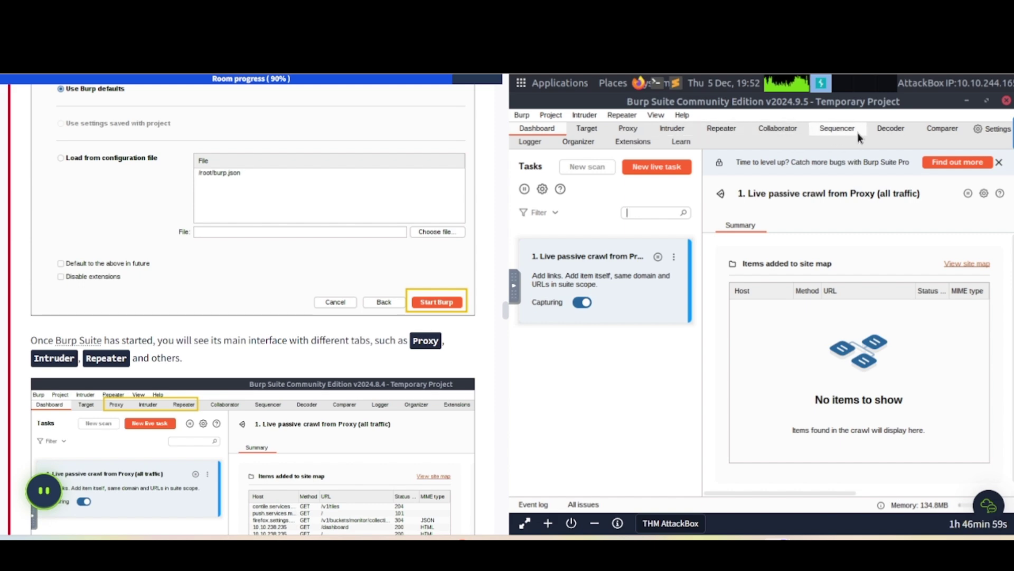
pyautogui.scroll(-10, 323, 342)
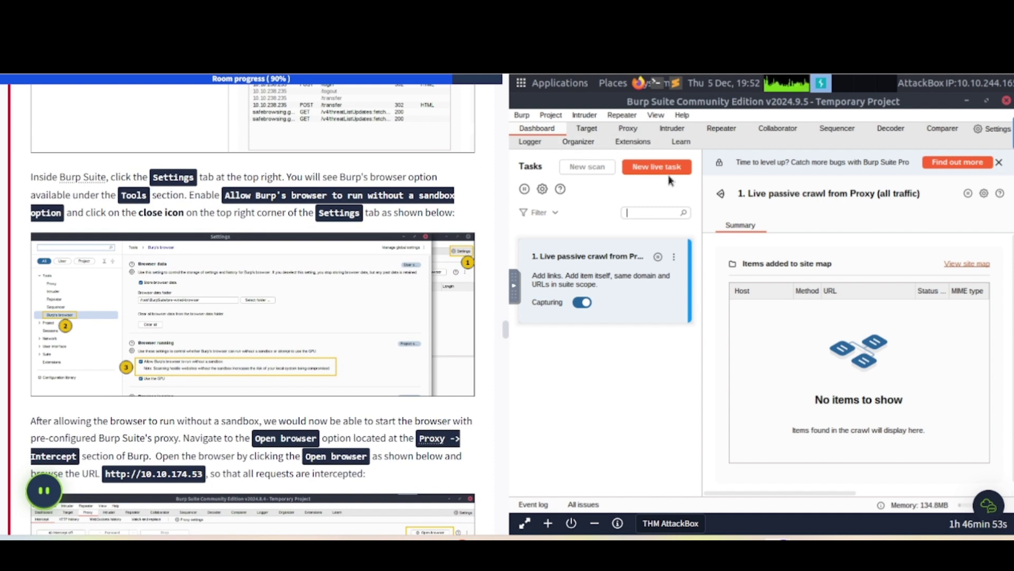
pyautogui.click(993, 128)
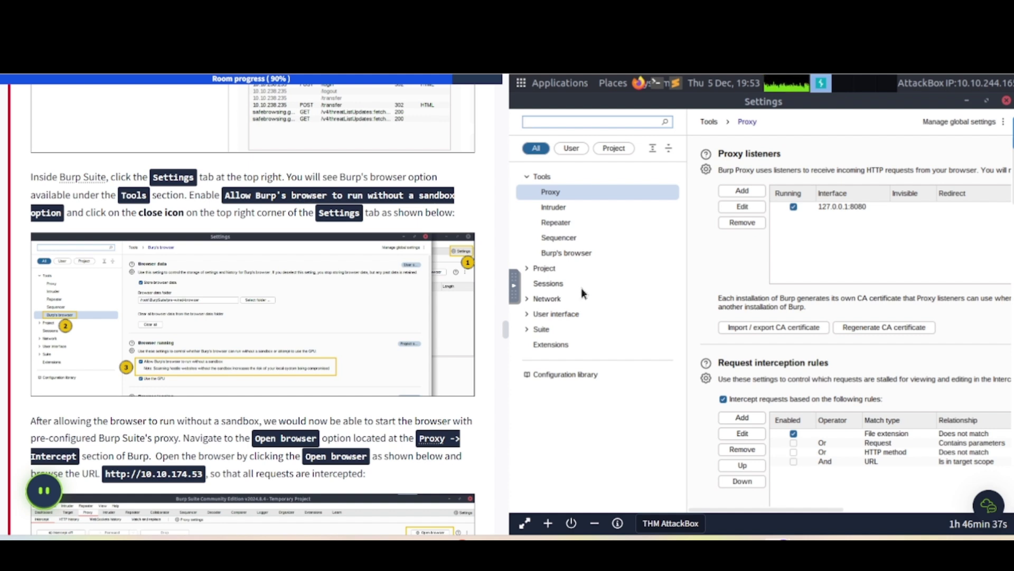
pyautogui.click(567, 253)
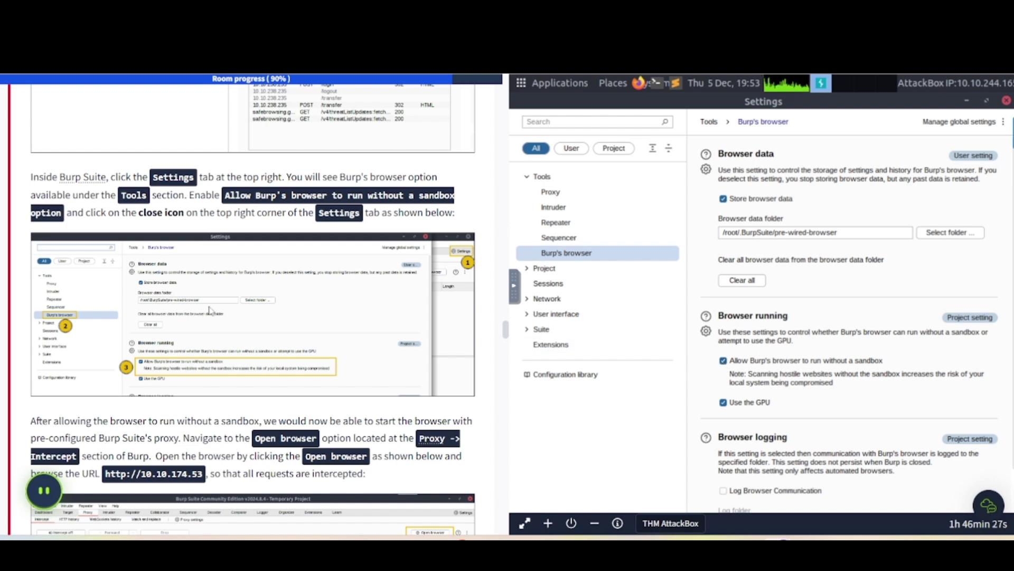
pyautogui.scroll(-1, 210, 310)
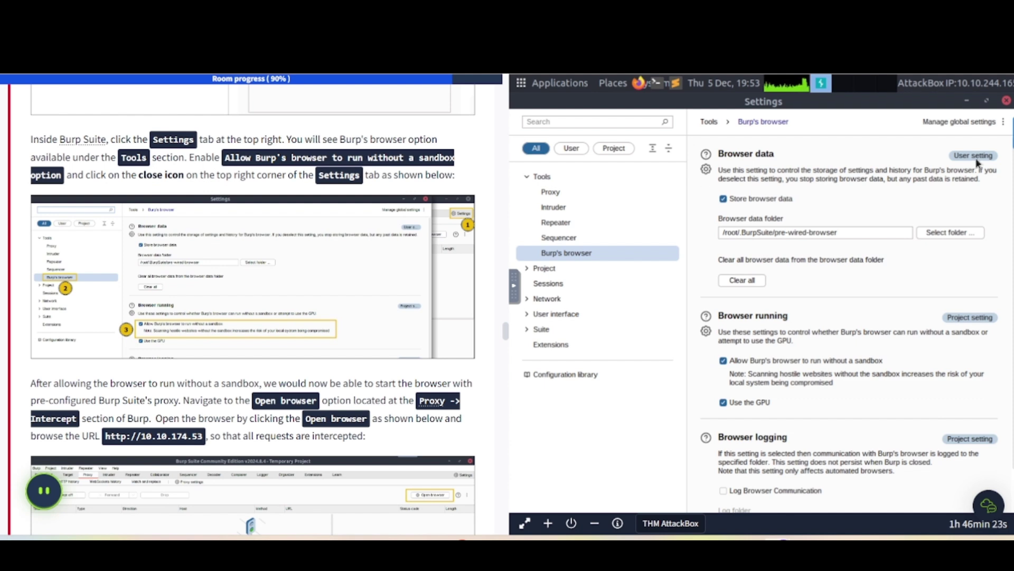
pyautogui.click(1006, 100)
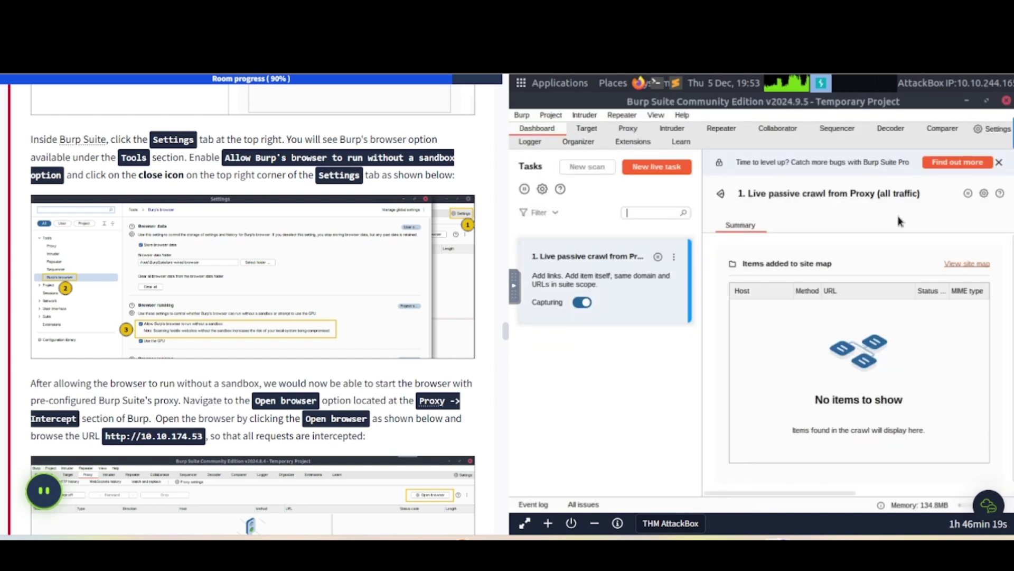
# Read the task's instructions on launching the proxied browser and show Burp's Proxy Intercept view.
pyautogui.scroll(-2, 188, 326)
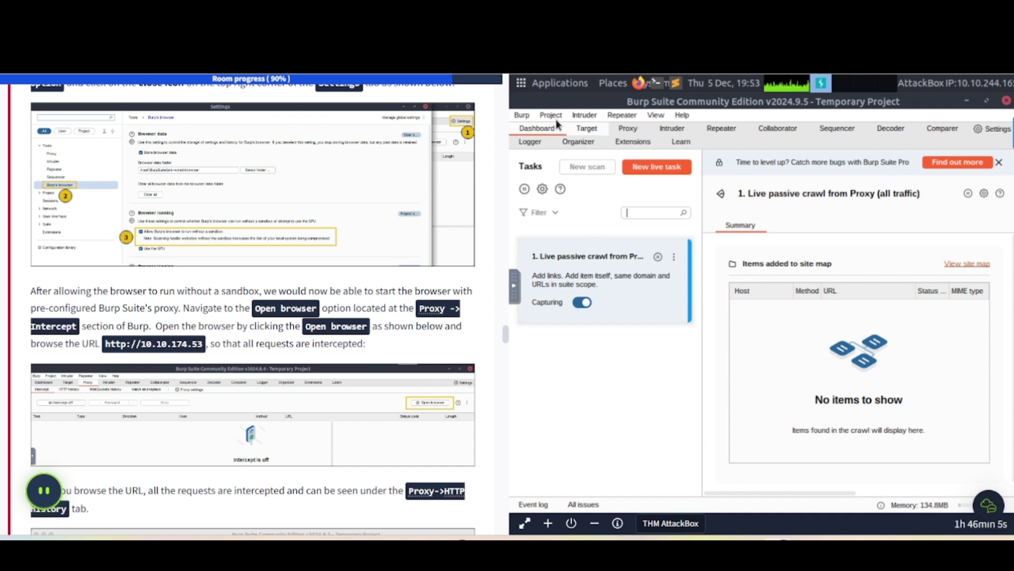
pyautogui.click(623, 130)
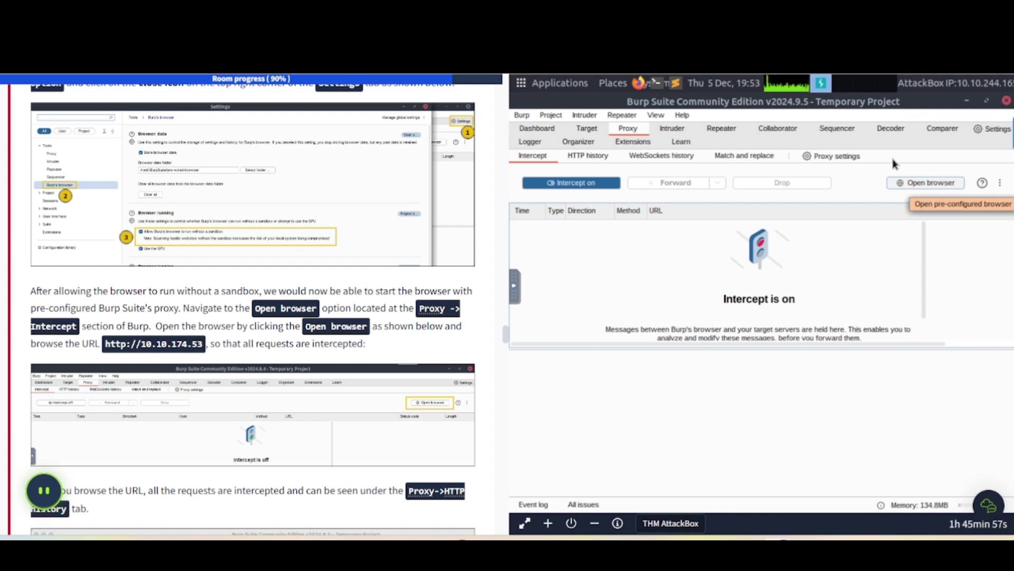
pyautogui.click(986, 192)
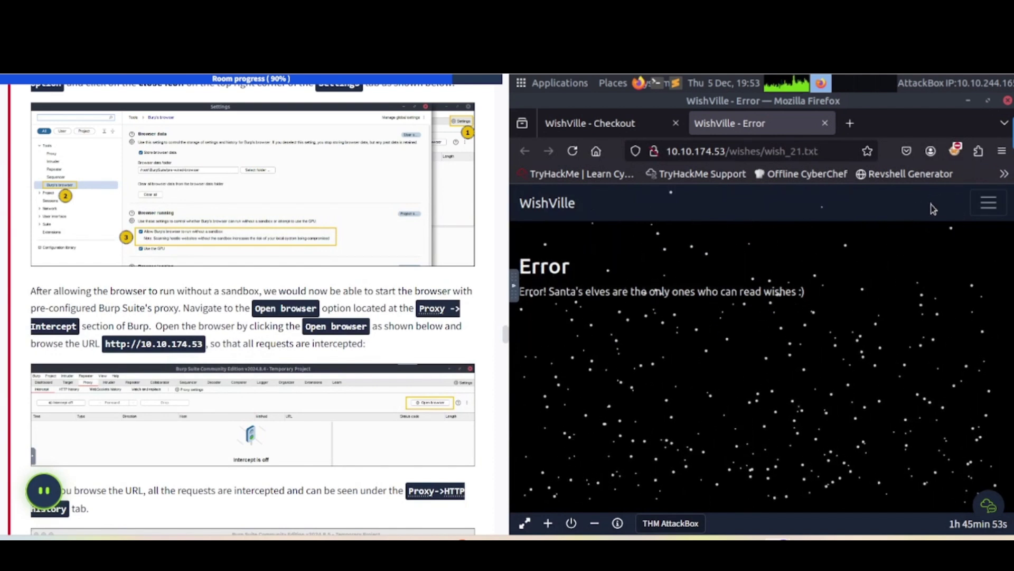
pyautogui.click(956, 152)
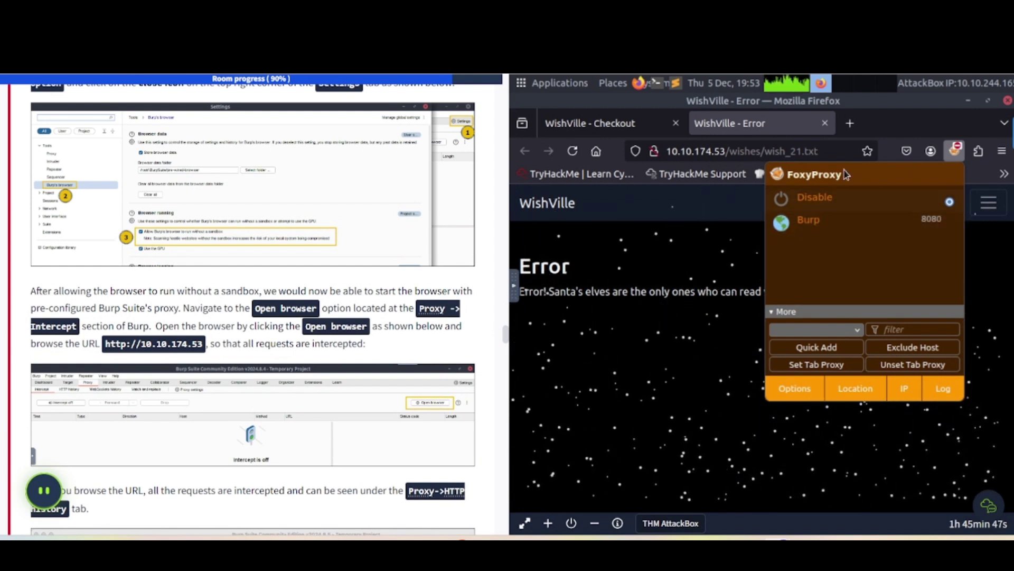
pyautogui.click(743, 235)
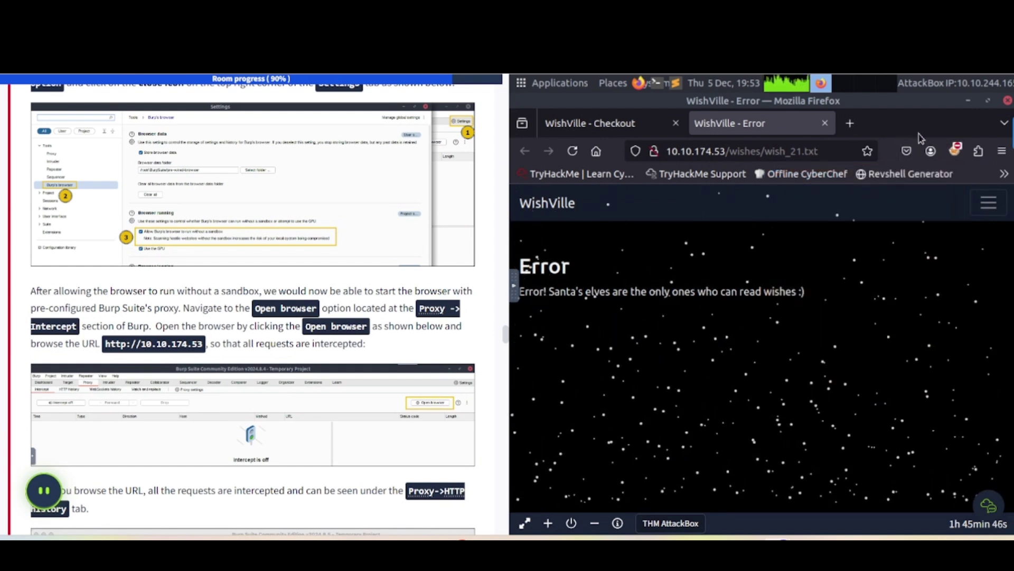
pyautogui.click(968, 101)
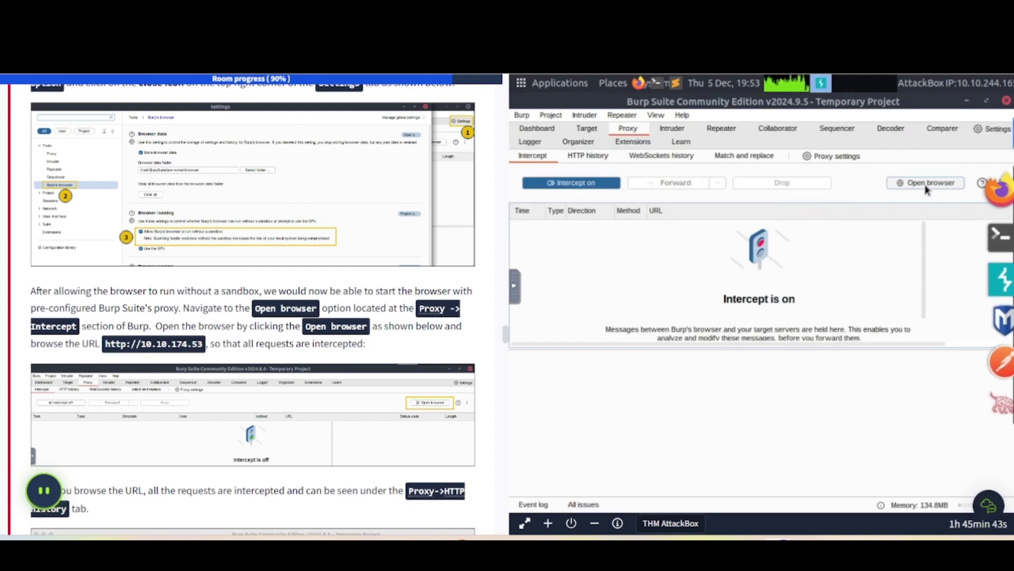
pyautogui.click(921, 184)
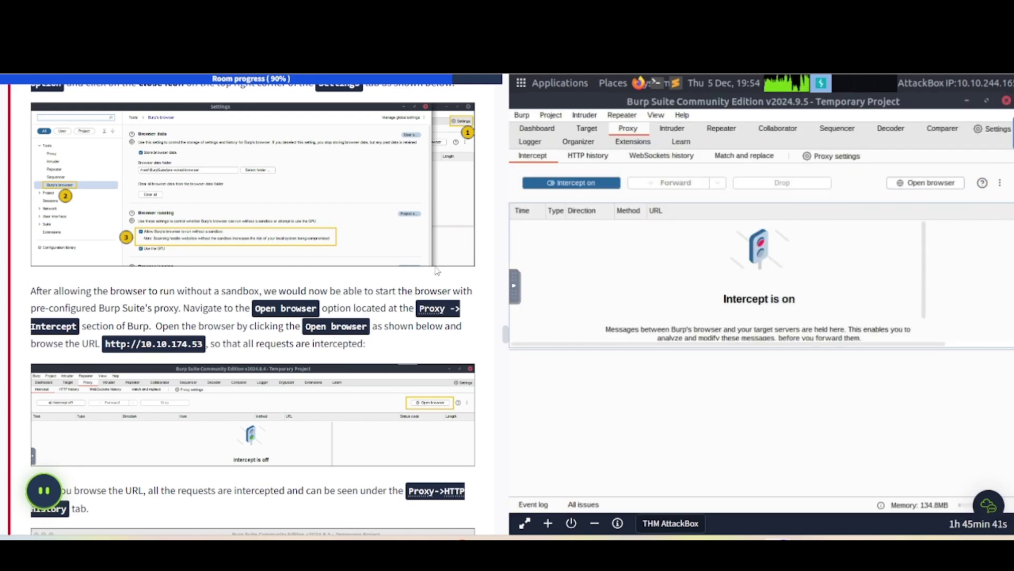
pyautogui.scroll(-2, 437, 271)
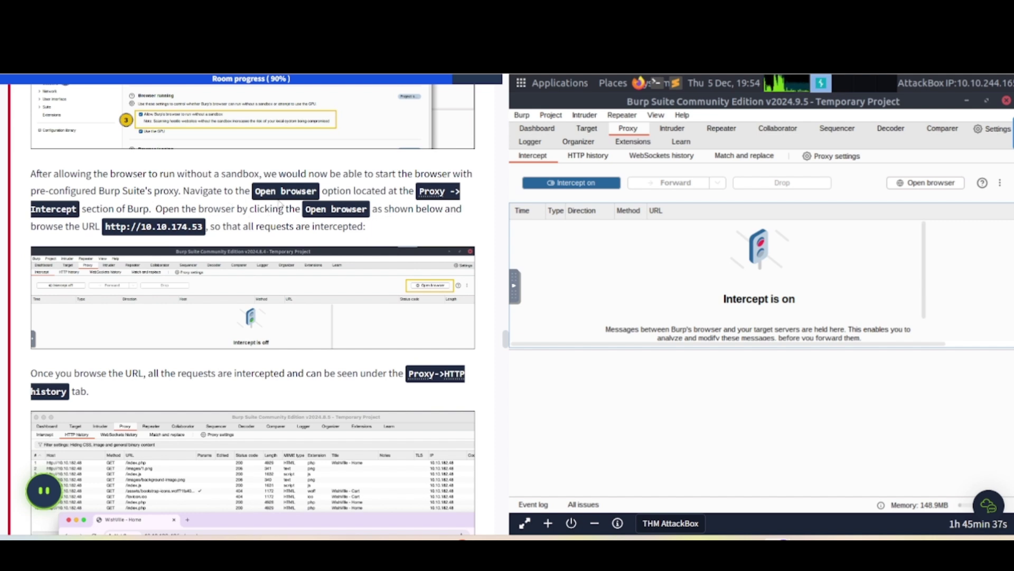
pyautogui.moveTo(108, 229); pyautogui.dragTo(201, 226)
pyautogui.hotkey('ctrl', 'c')
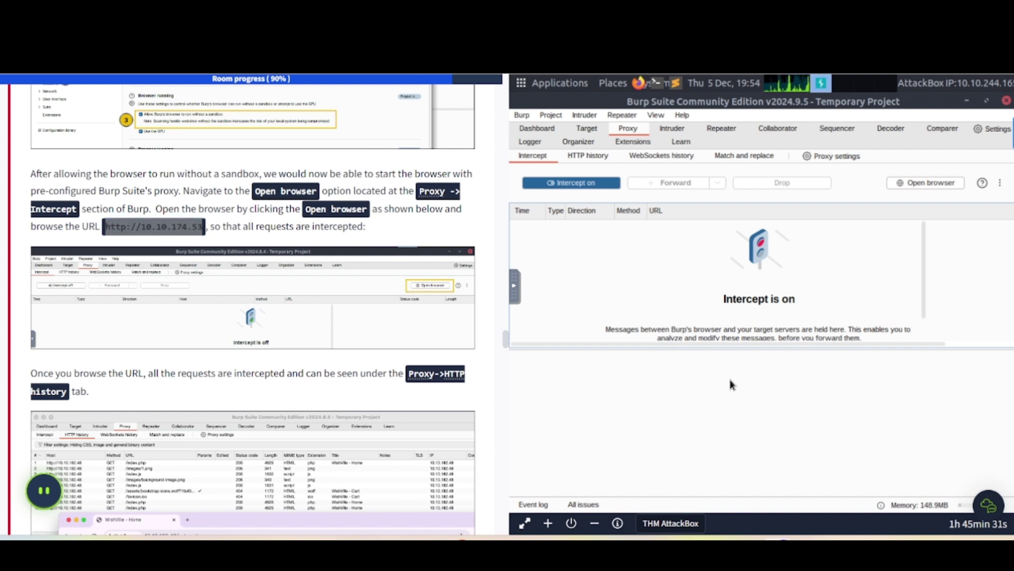
pyautogui.click(967, 101)
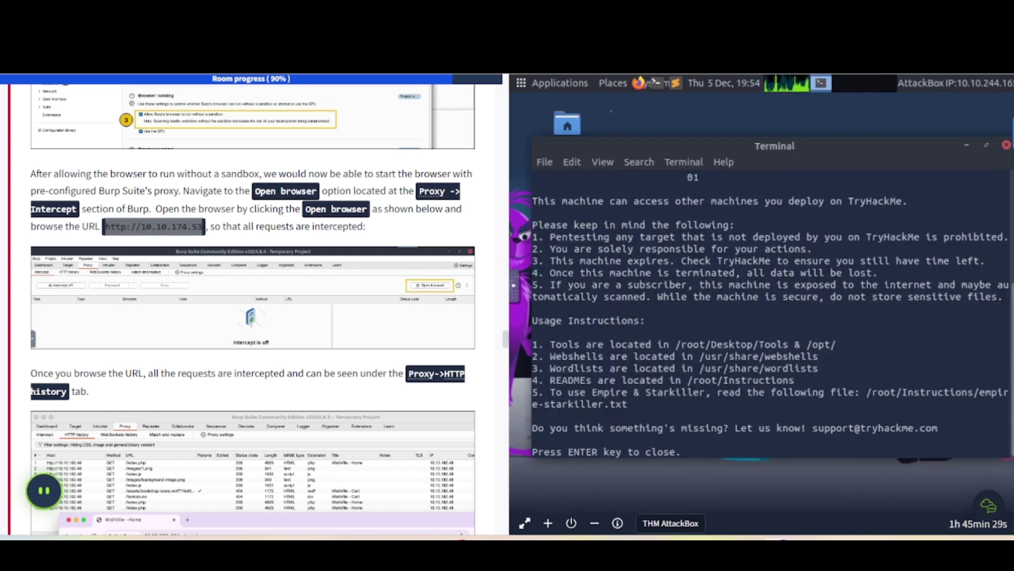
pyautogui.click(989, 286)
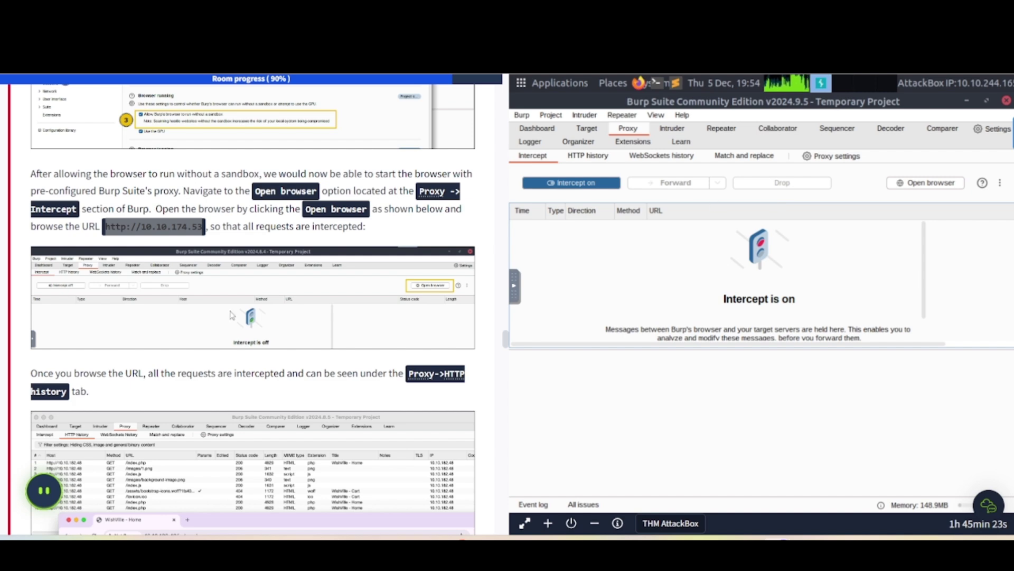
pyautogui.scroll(-2, 232, 316)
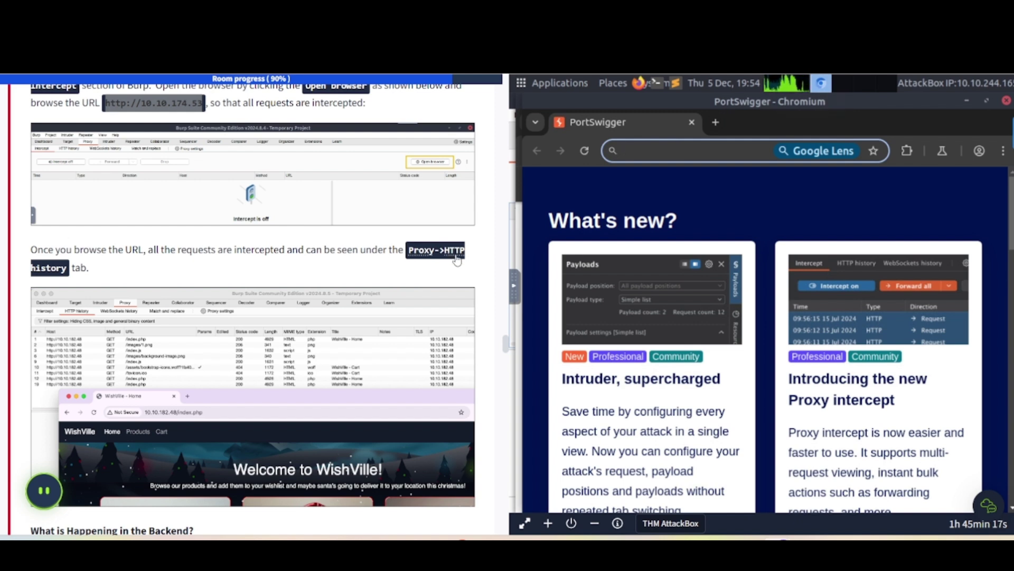
pyautogui.click(670, 154)
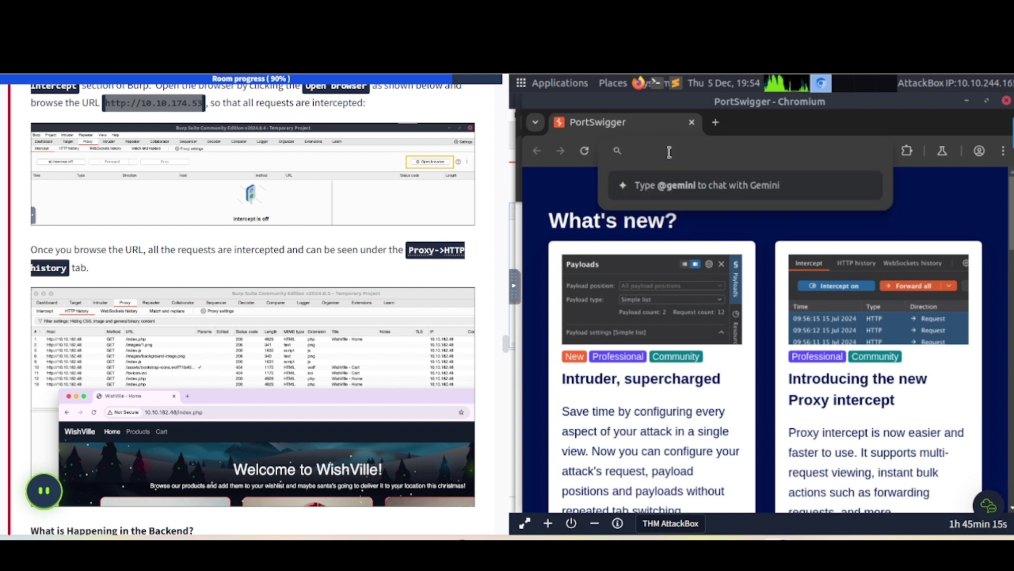
pyautogui.hotkey('ctrl', 'v')
pyautogui.press('Return')
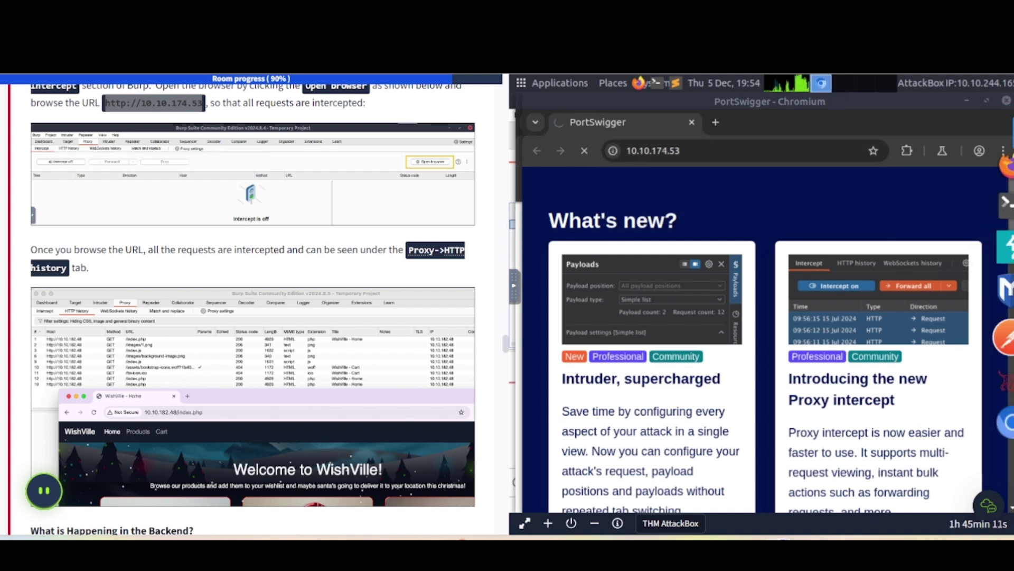
pyautogui.click(1004, 257)
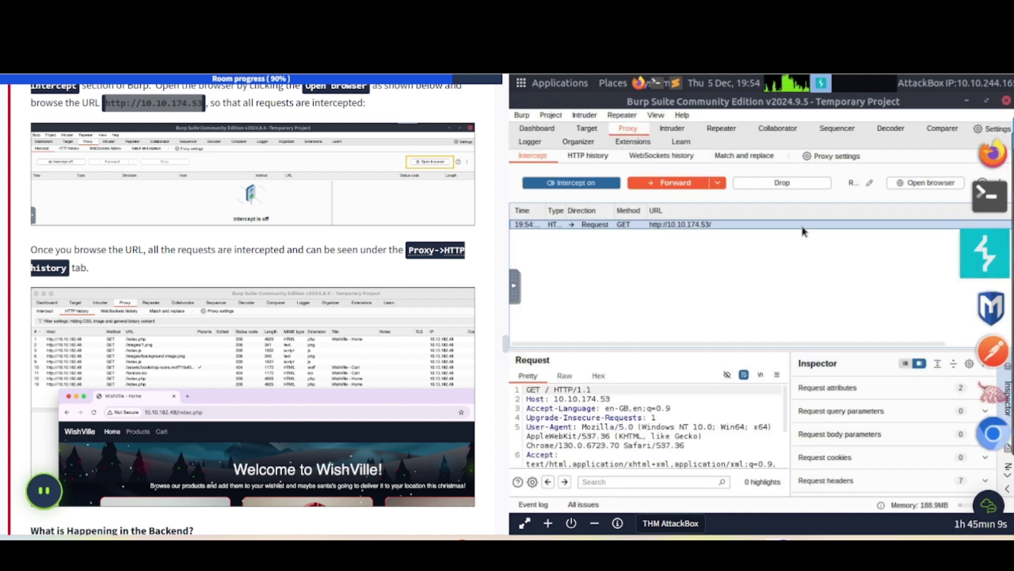
pyautogui.click(590, 158)
pyautogui.click(587, 205)
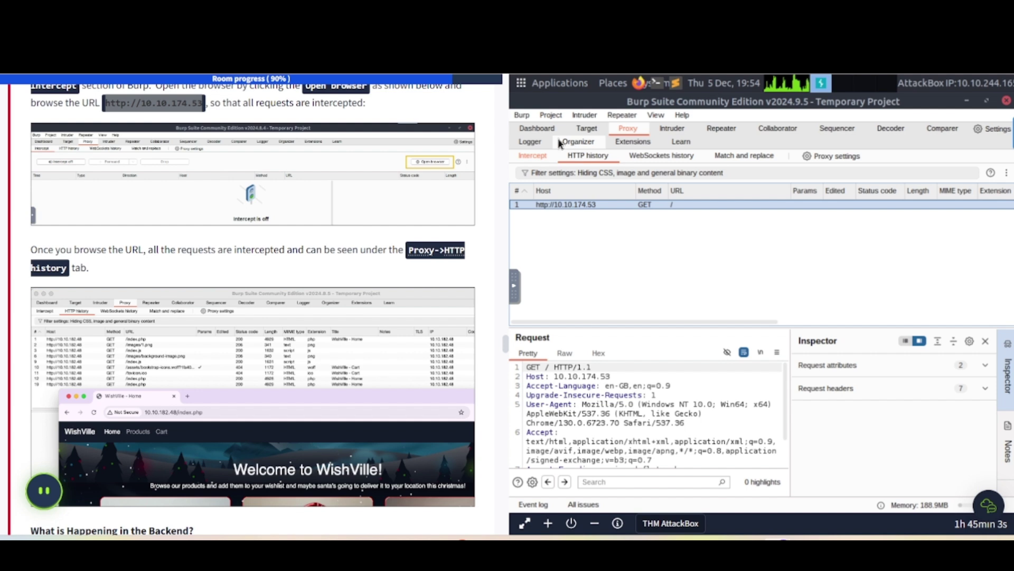
pyautogui.click(583, 129)
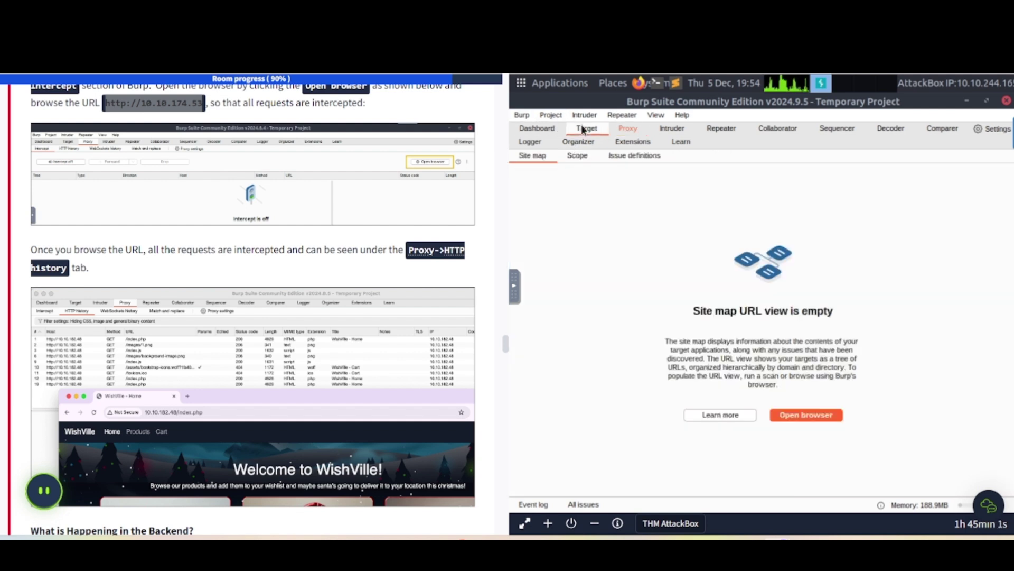
pyautogui.click(578, 156)
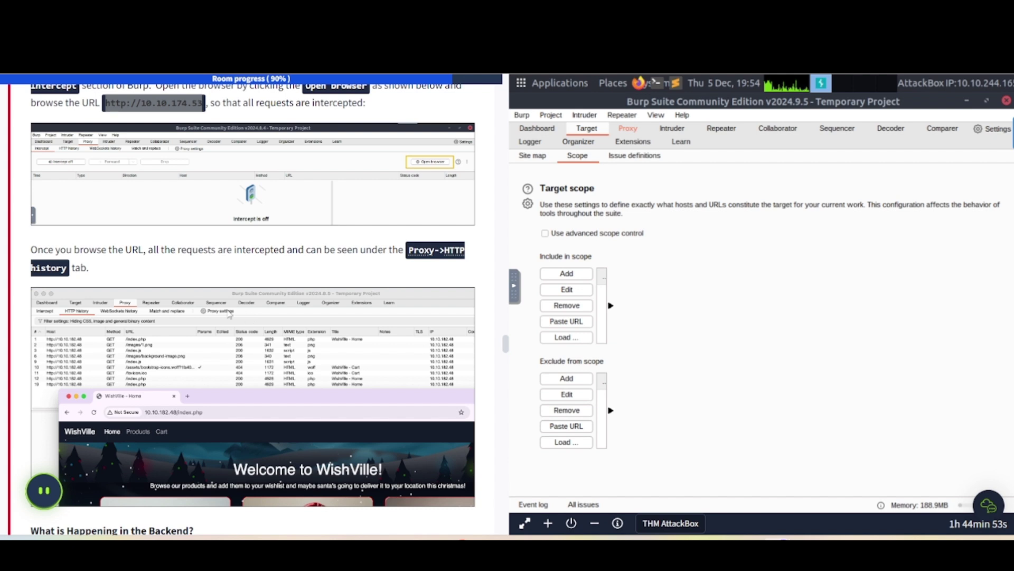
pyautogui.click(570, 278)
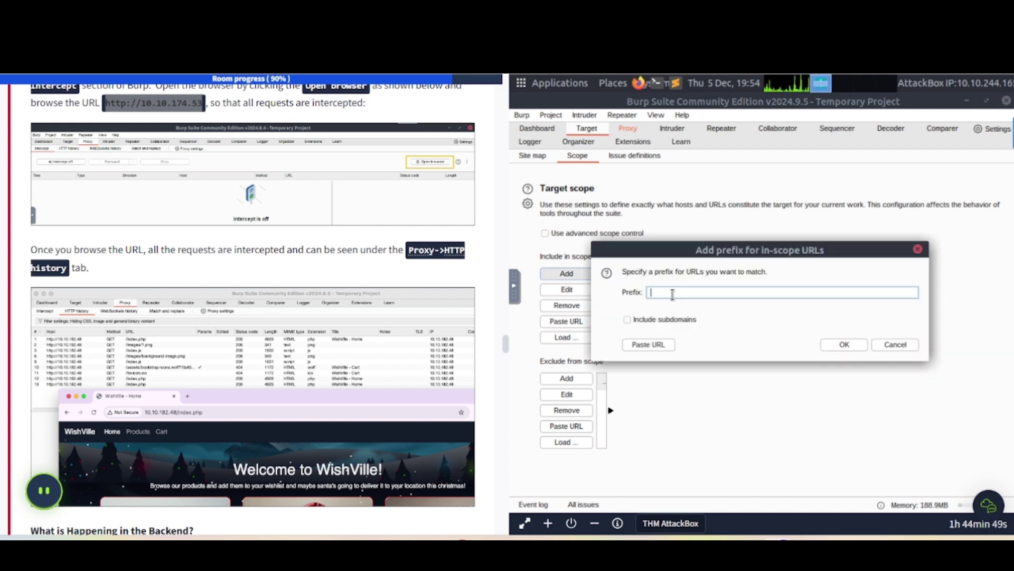
pyautogui.hotkey('ctrl', 'v')
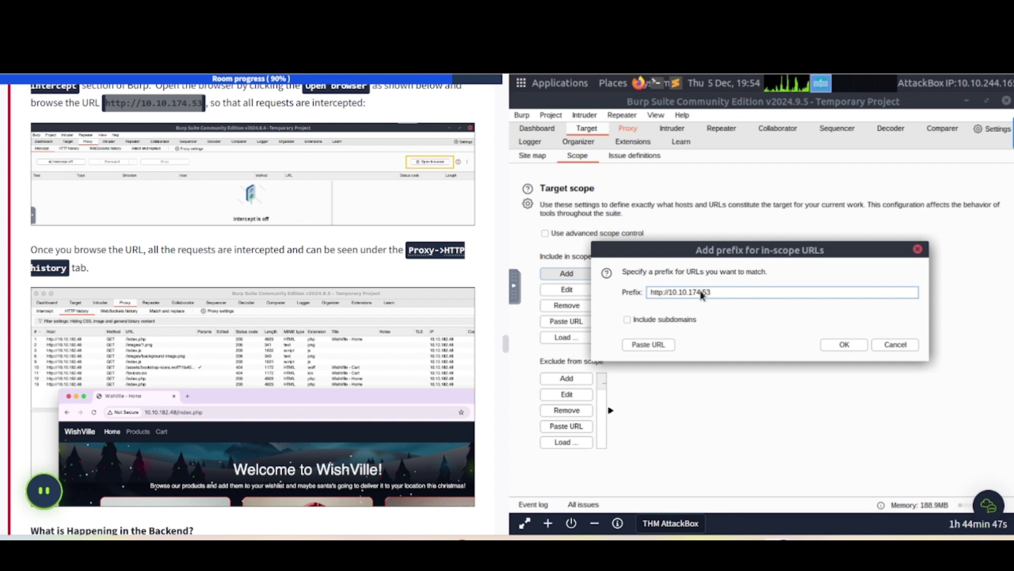
pyautogui.moveTo(650, 293); pyautogui.dragTo(741, 296)
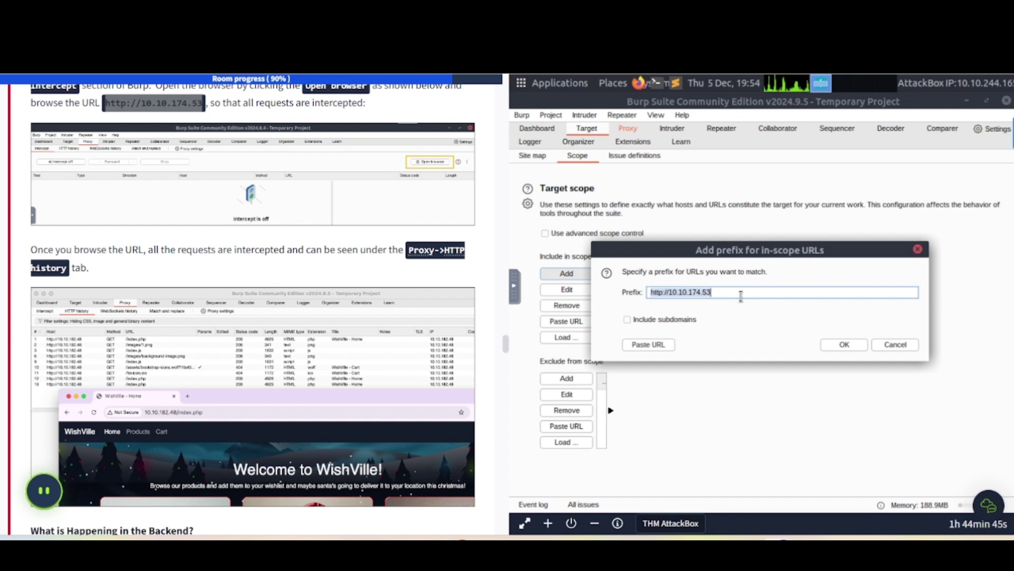
pyautogui.click(888, 352)
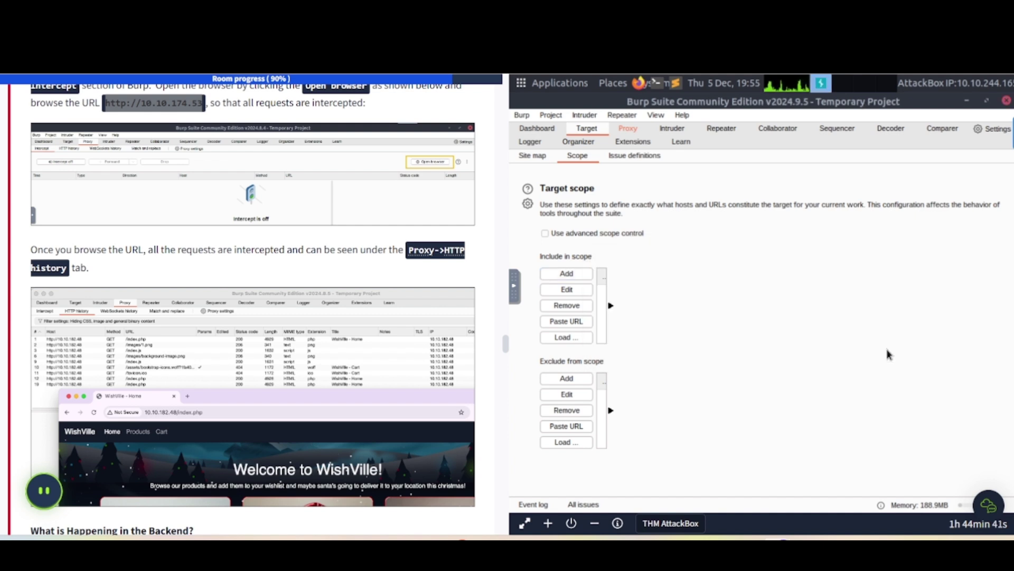
pyautogui.click(628, 128)
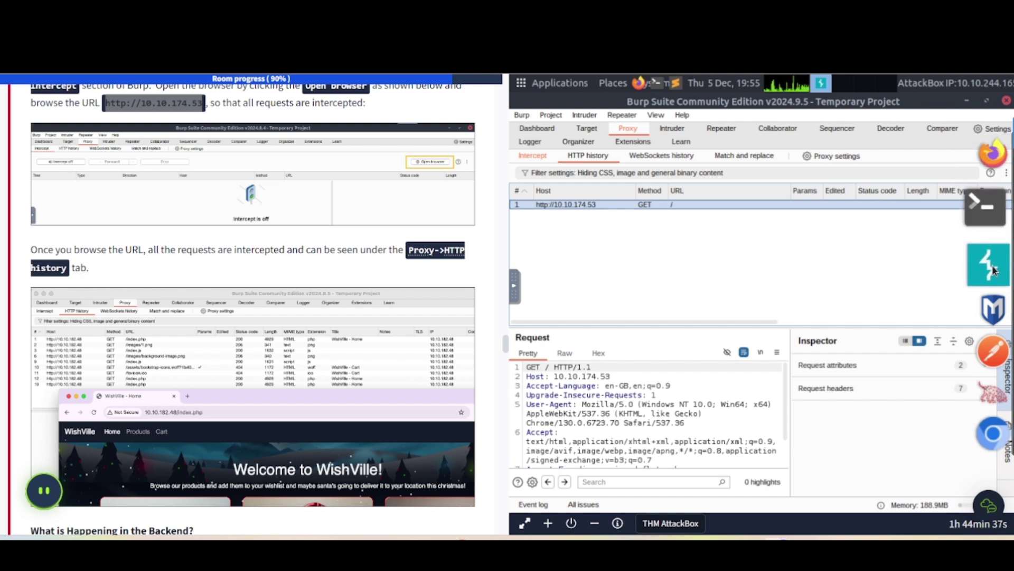
pyautogui.click(997, 258)
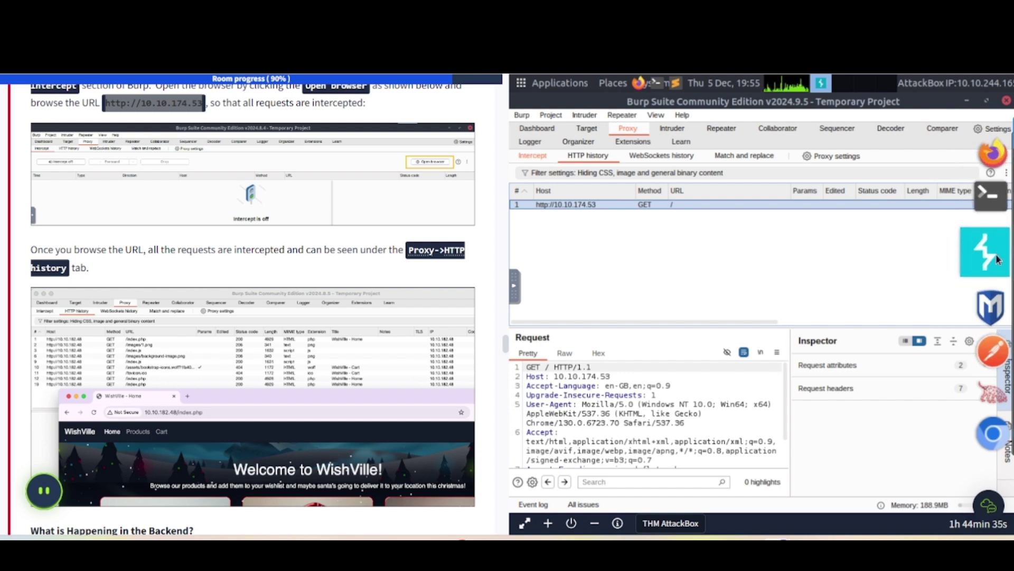
pyautogui.click(736, 149)
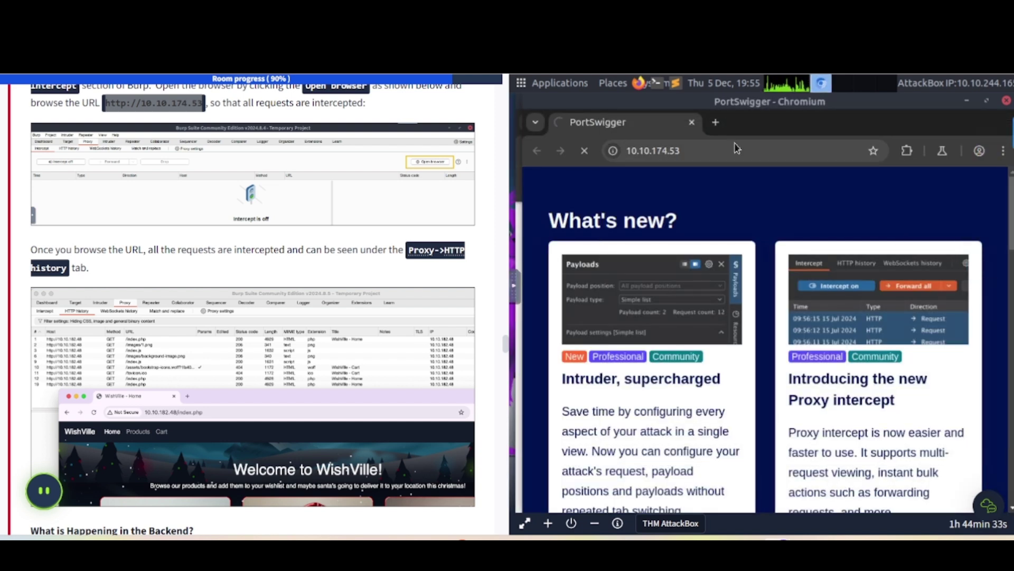
pyautogui.press('Return')
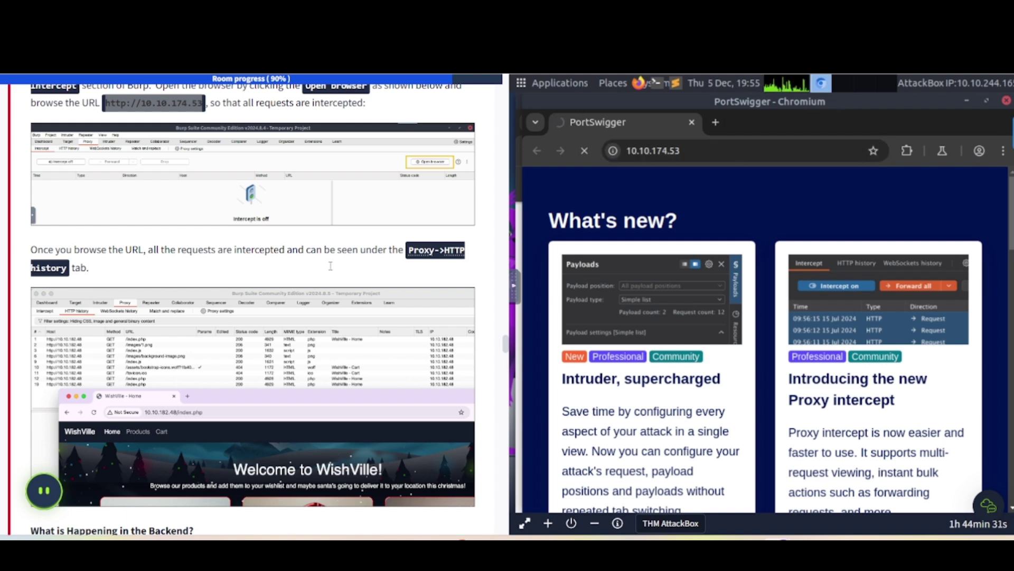
# Read the What is Happening in the Backend section, covering product.php and the wishlist XML sent to wishlist.php.
pyautogui.scroll(-5, 112, 297)
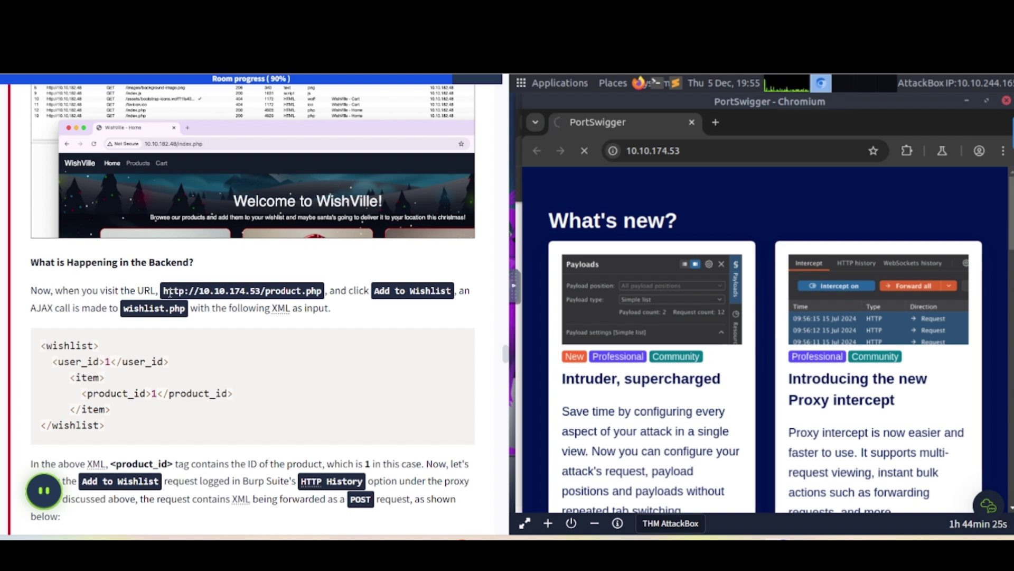
pyautogui.moveTo(164, 291); pyautogui.dragTo(327, 303)
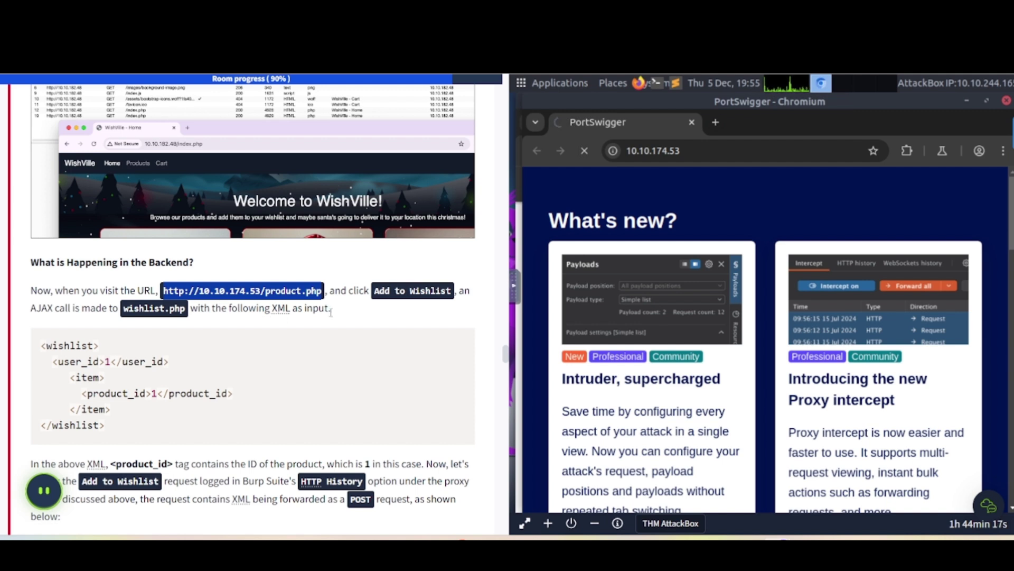
pyautogui.scroll(-2, 238, 333)
pyautogui.moveTo(57, 243); pyautogui.dragTo(158, 320)
pyautogui.click(104, 357)
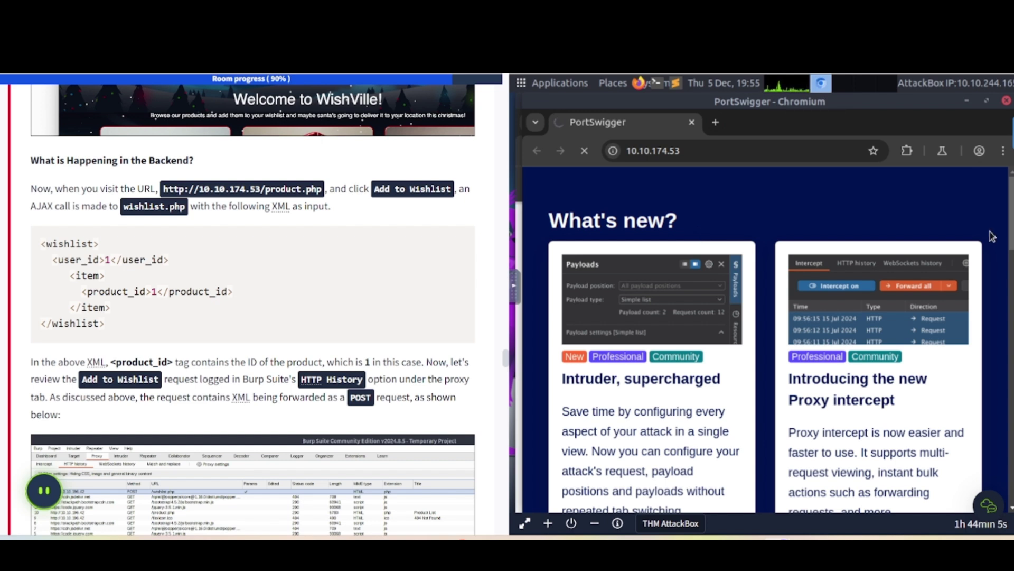
# Route Firefox through the Burp proxy in FoxyProxy, and turn off request interception in Burp Suite.
pyautogui.moveTo(1010, 243)
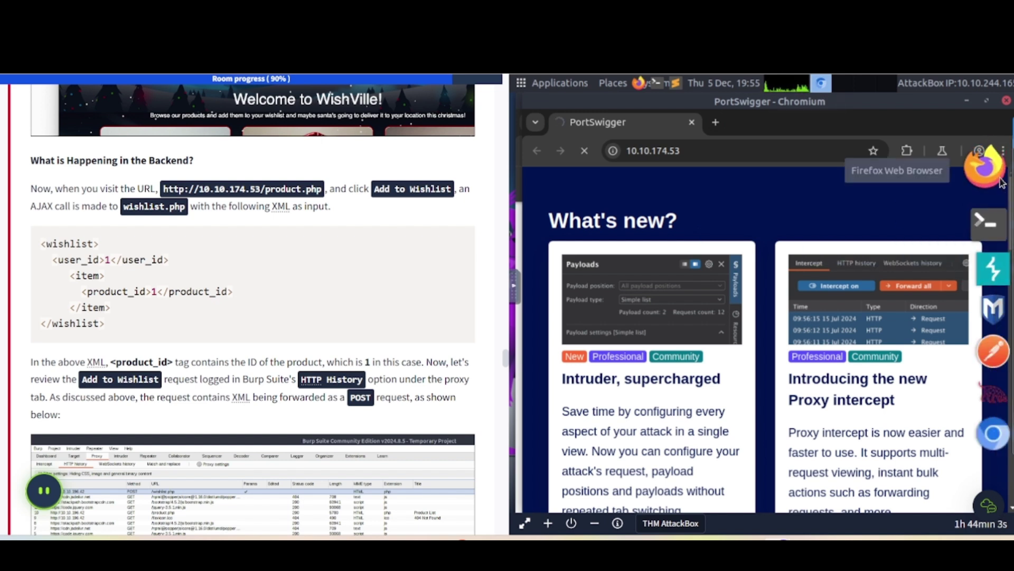
pyautogui.click(1001, 181)
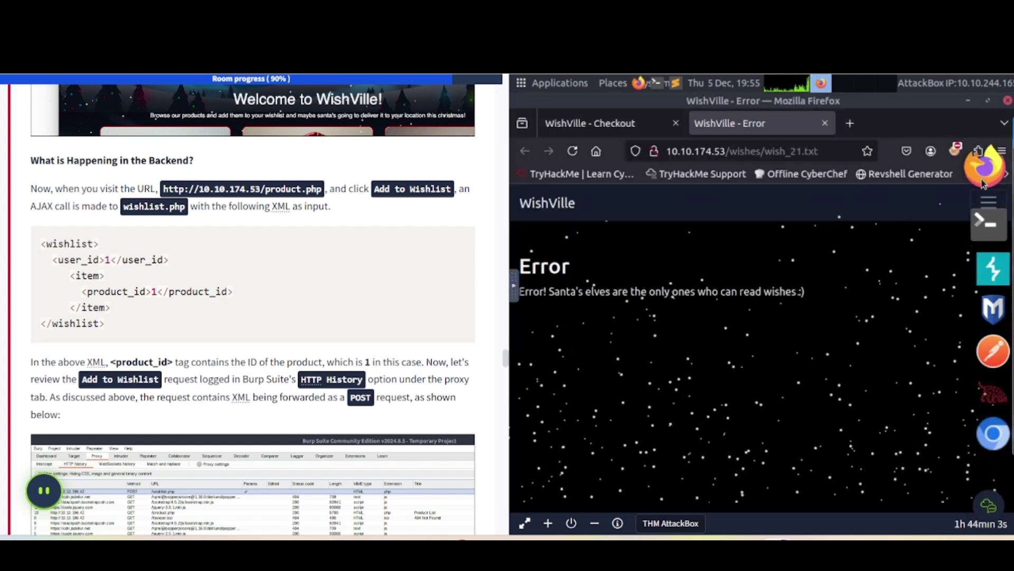
pyautogui.click(956, 152)
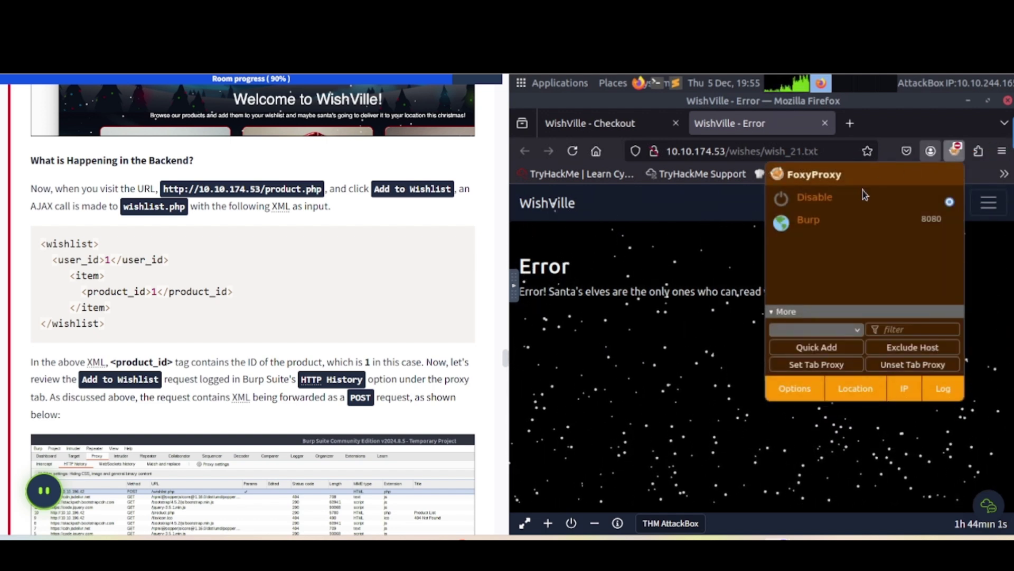
pyautogui.click(815, 226)
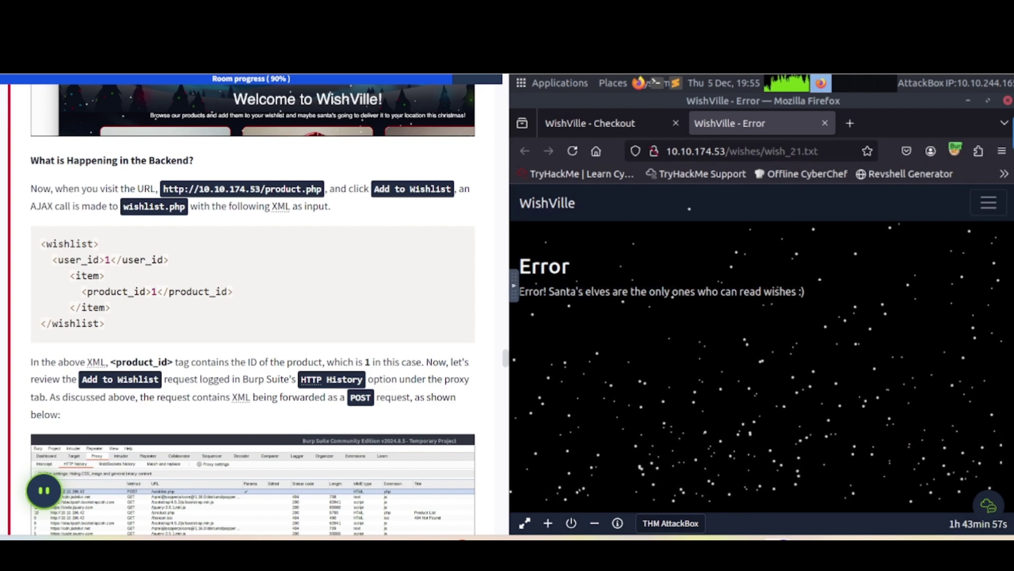
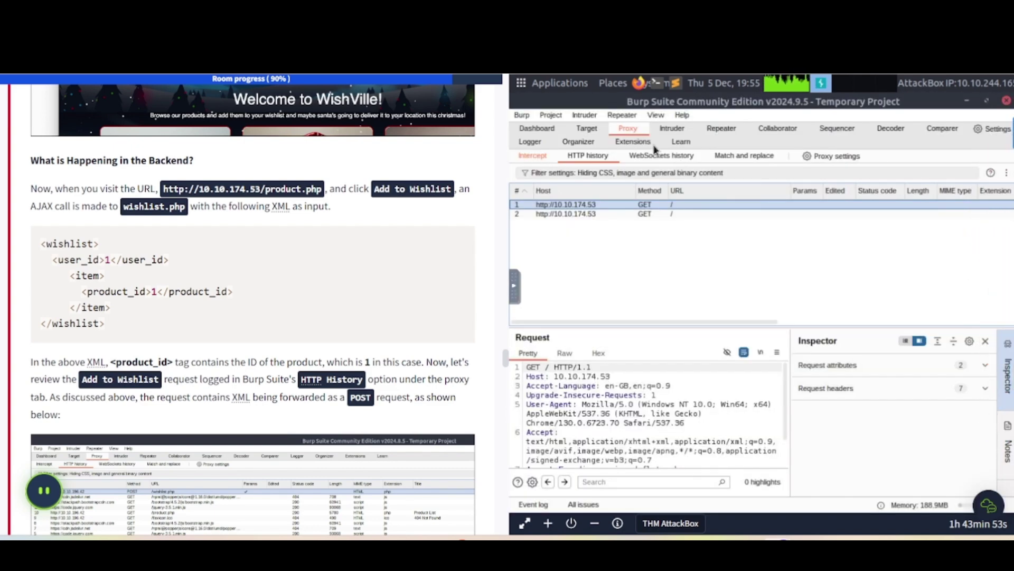
pyautogui.click(532, 157)
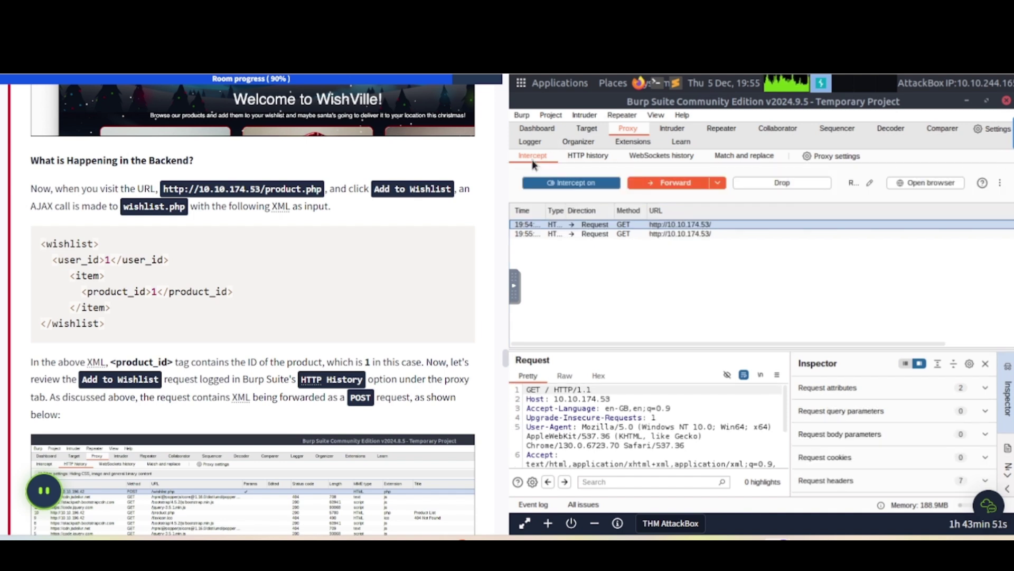
pyautogui.click(595, 185)
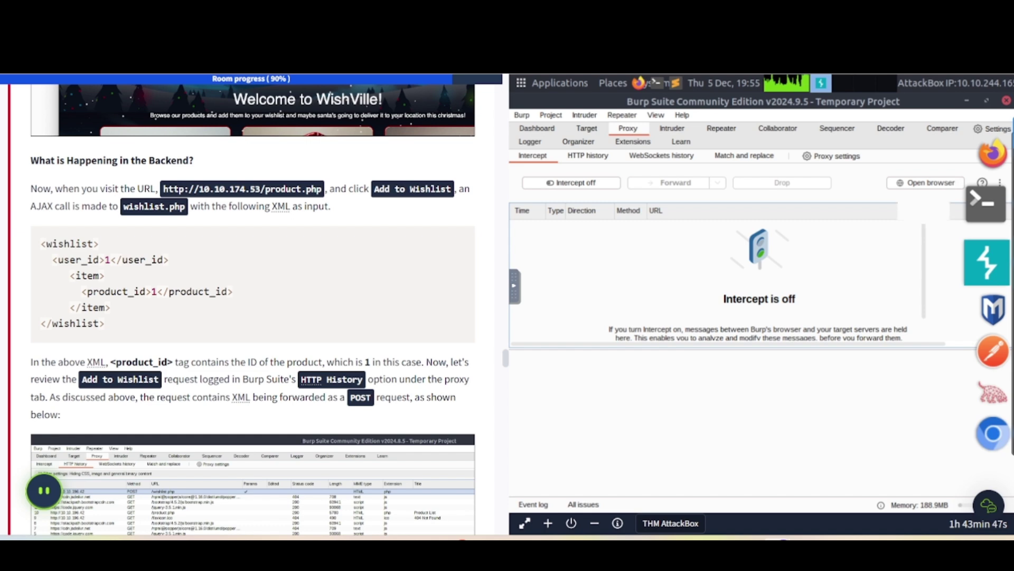
pyautogui.scroll(5, 326, 207)
pyautogui.scroll(3, 326, 207)
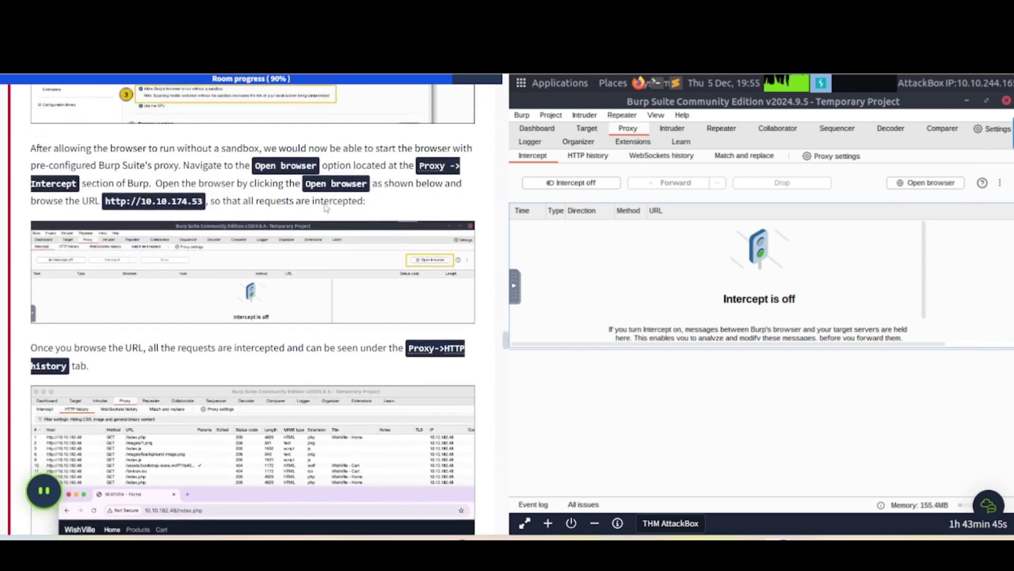
pyautogui.scroll(-8, 326, 207)
pyautogui.scroll(6, 326, 207)
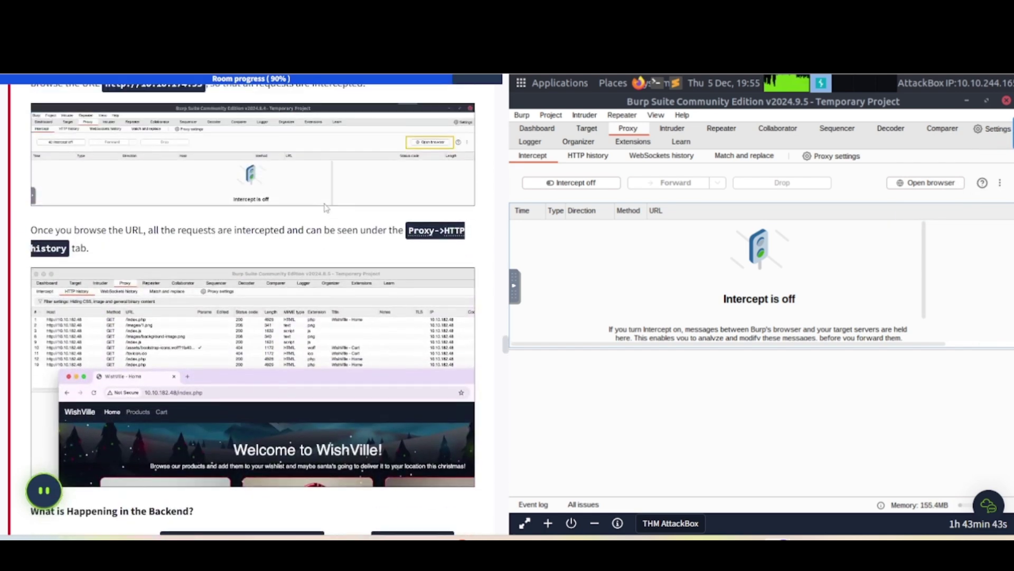
pyautogui.scroll(2, 306, 291)
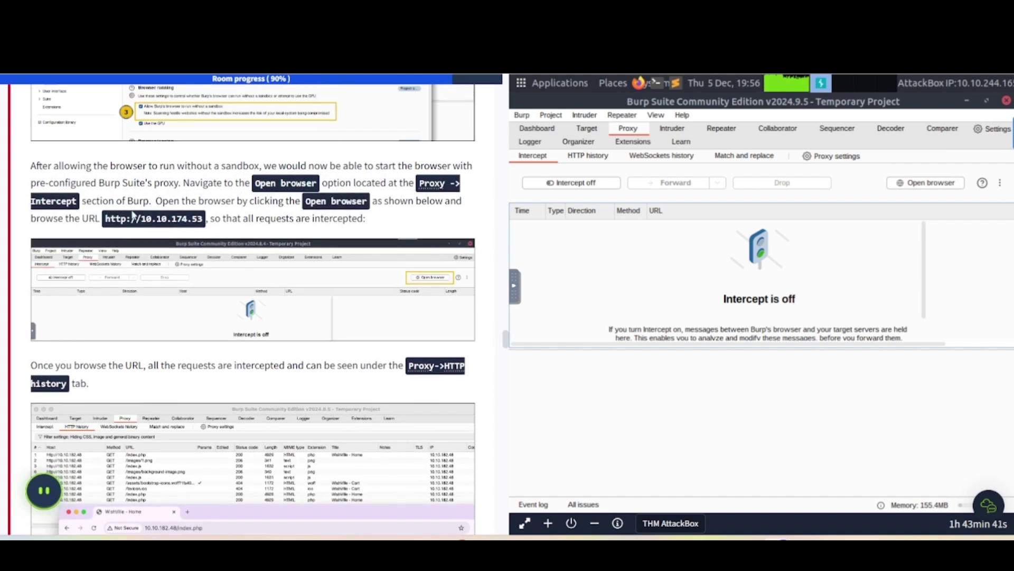
pyautogui.scroll(-10, 193, 281)
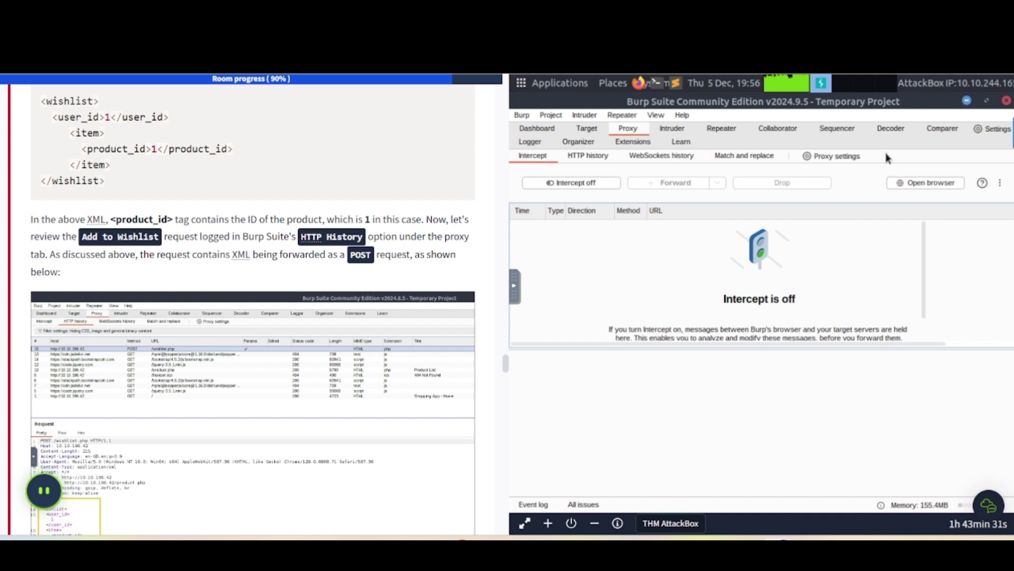
pyautogui.click(967, 101)
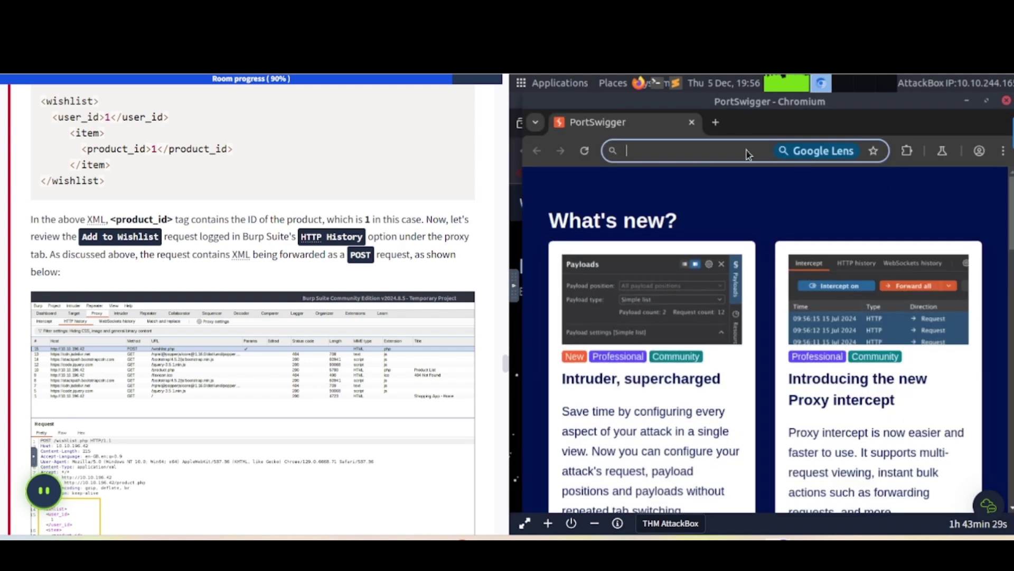
pyautogui.click(745, 151)
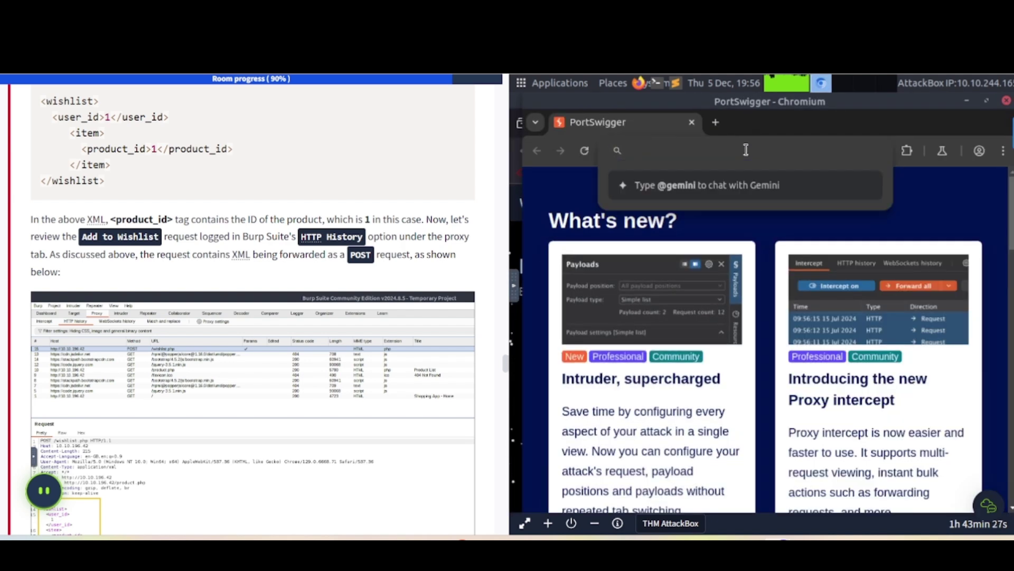
pyautogui.write('http://10.10.174.53/product.php')
pyautogui.press('Return')
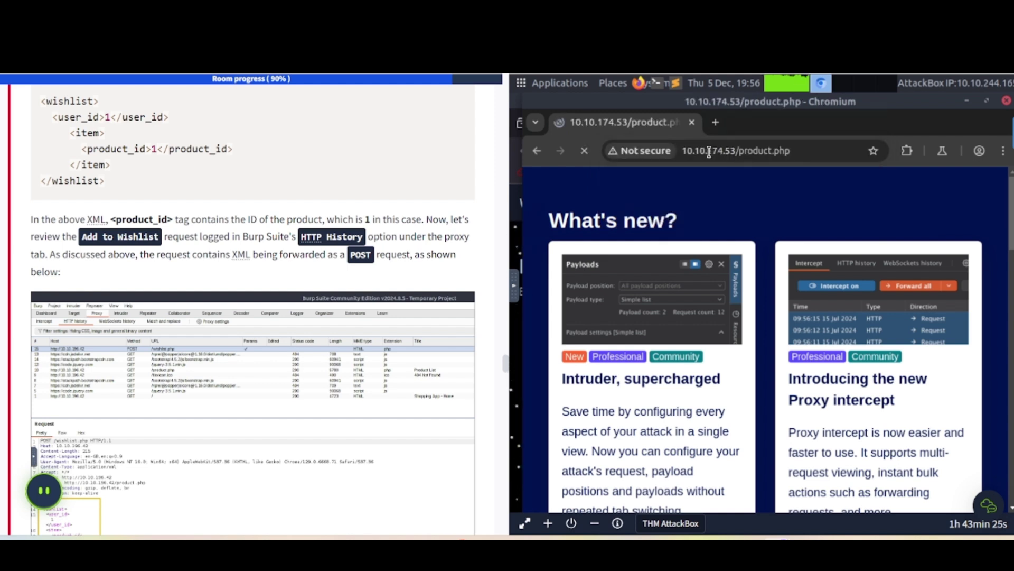
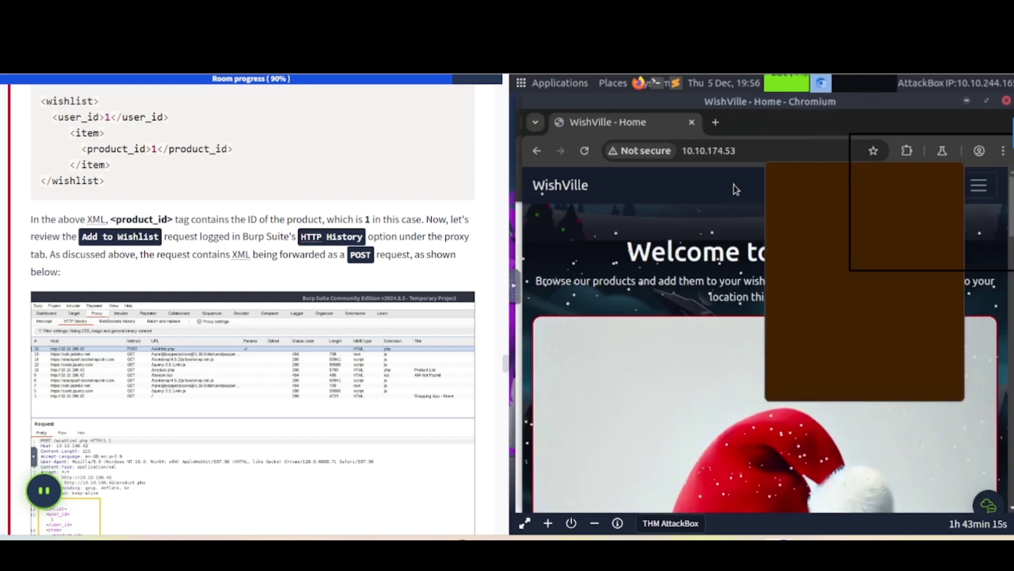
pyautogui.click(1006, 101)
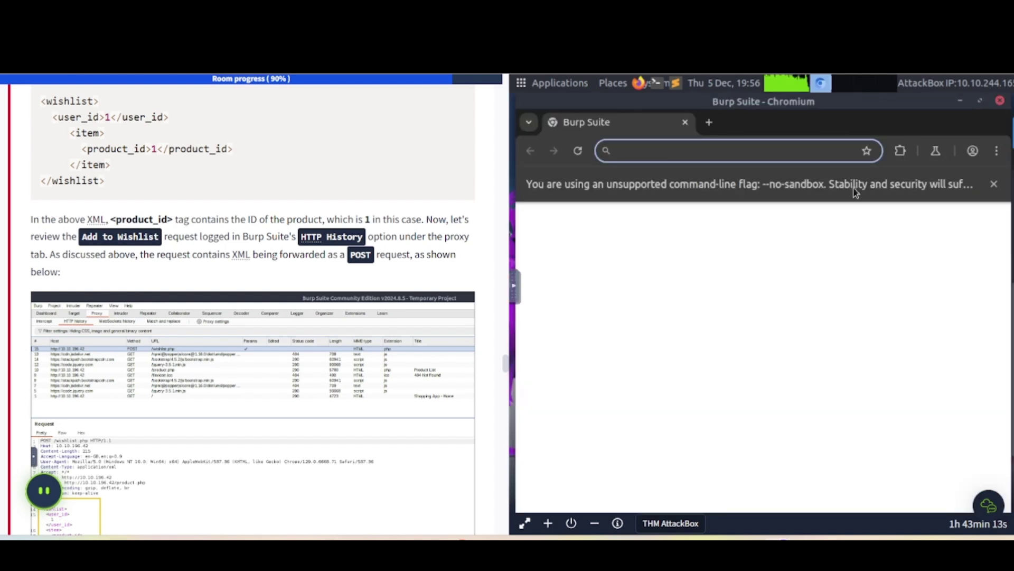
pyautogui.click(1001, 101)
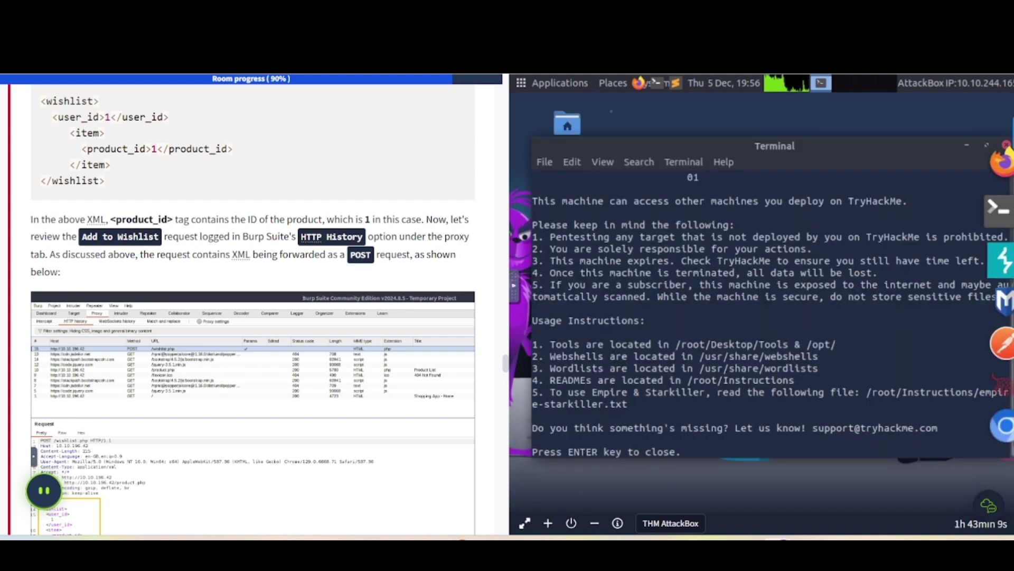
pyautogui.click(980, 233)
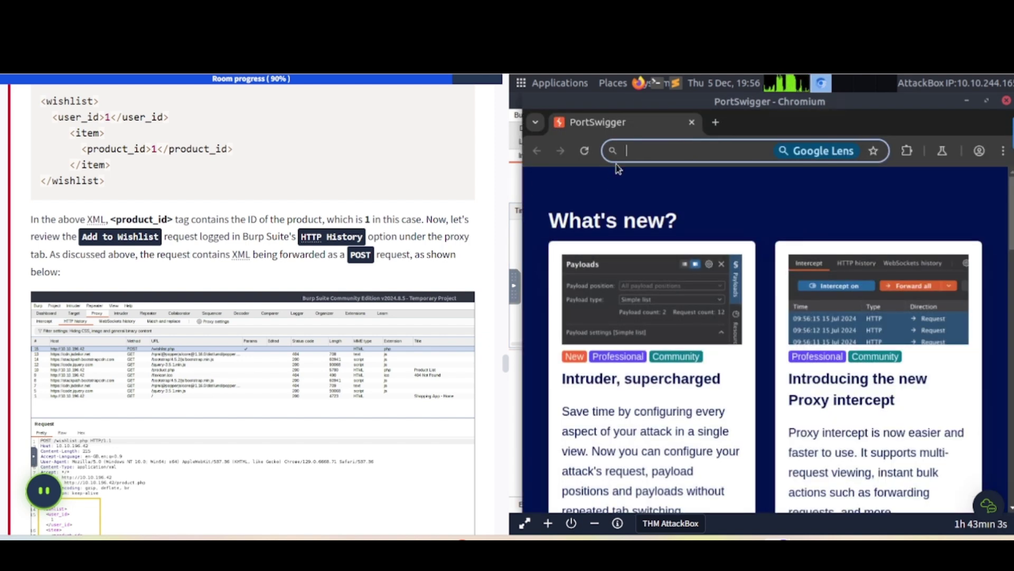
pyautogui.write('http://10.10.174.53/product.php')
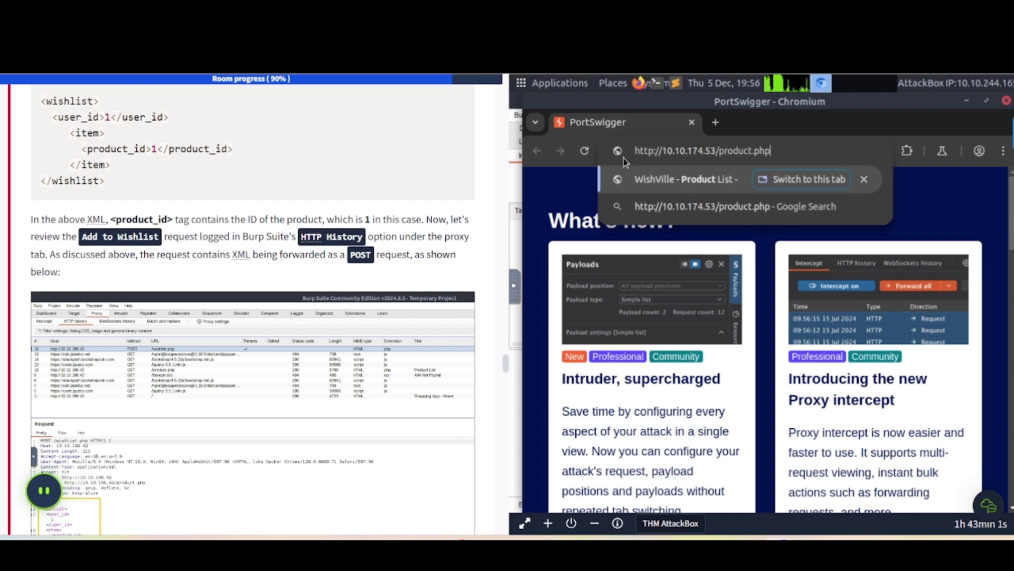
pyautogui.write('4')
pyautogui.press('BackSpace')
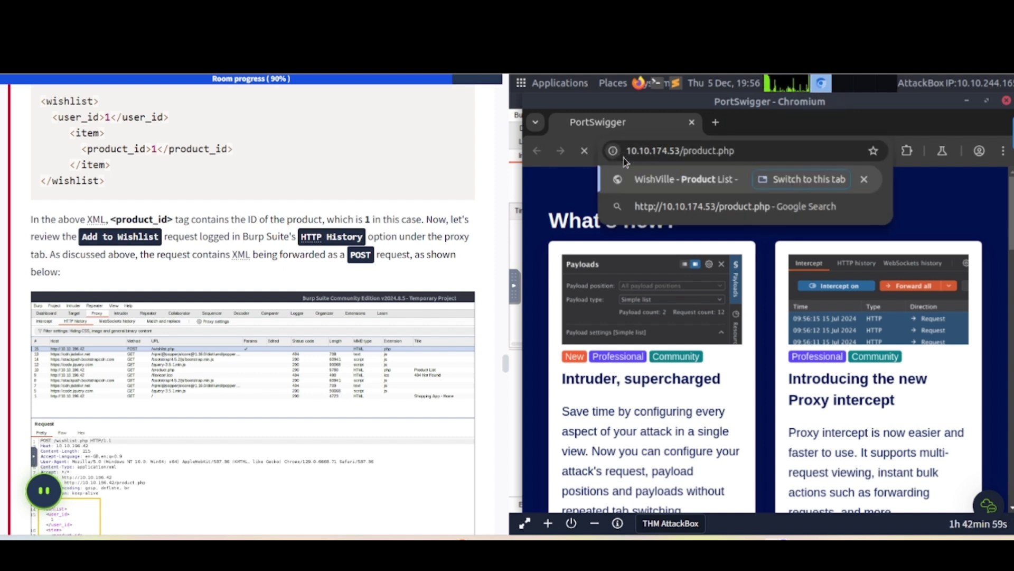
pyautogui.press('Return')
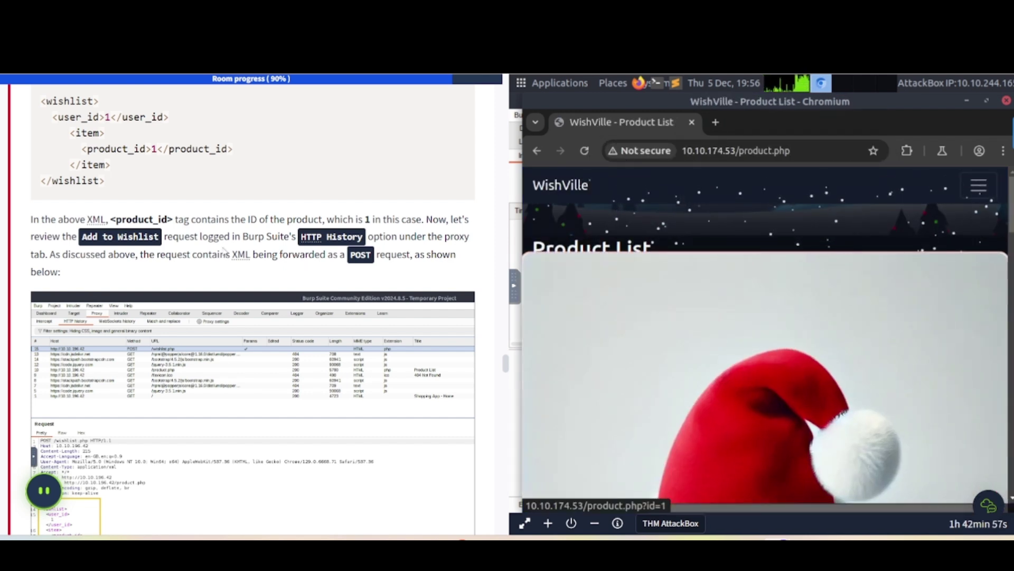
# Find Wareville's Jolly Cap in the WishVille product list and add it to the wishlist.
pyautogui.scroll(-5, 757, 307)
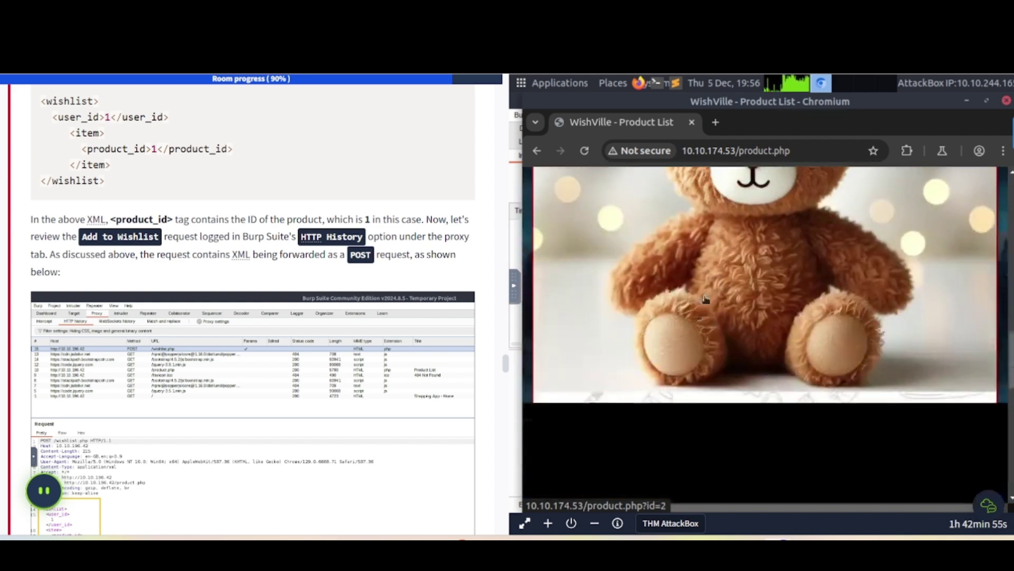
pyautogui.scroll(5, 688, 340)
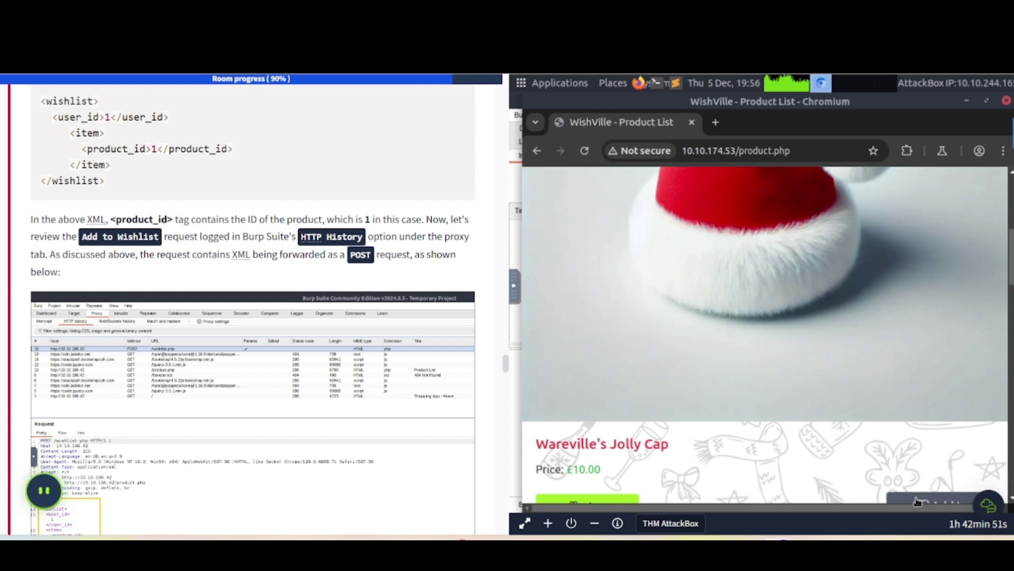
pyautogui.scroll(-2, 910, 465)
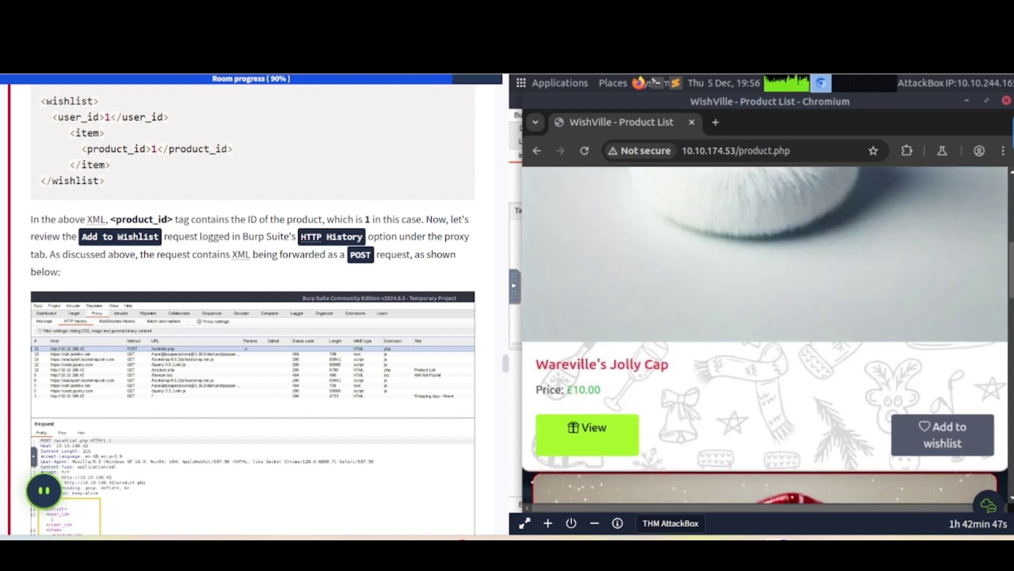
# Return to Burp Suite's HTTP history and inspect the POST request to /wishlist.php and its XML body with the AttackBox in full screen.
pyautogui.click(986, 255)
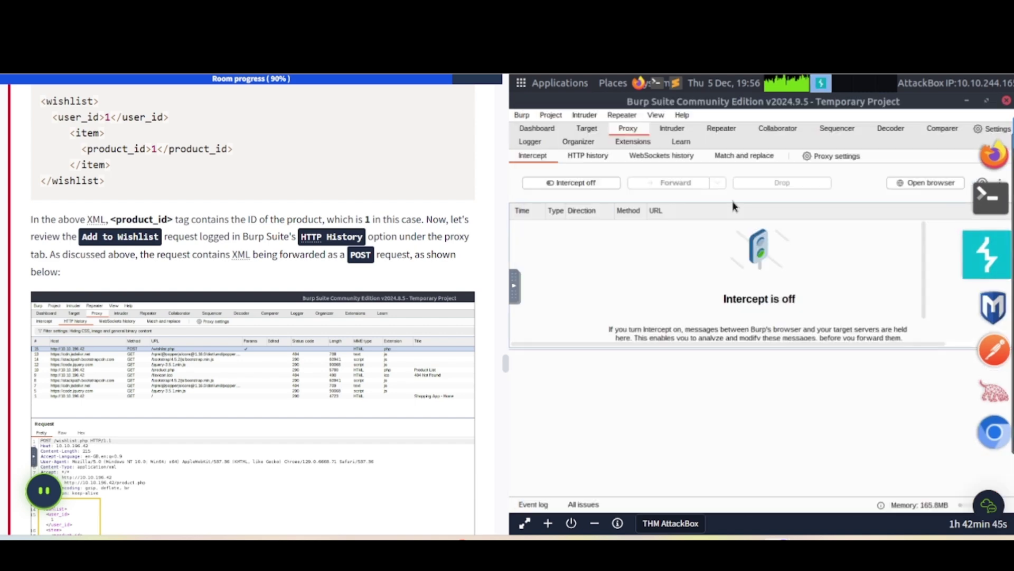
pyautogui.click(600, 154)
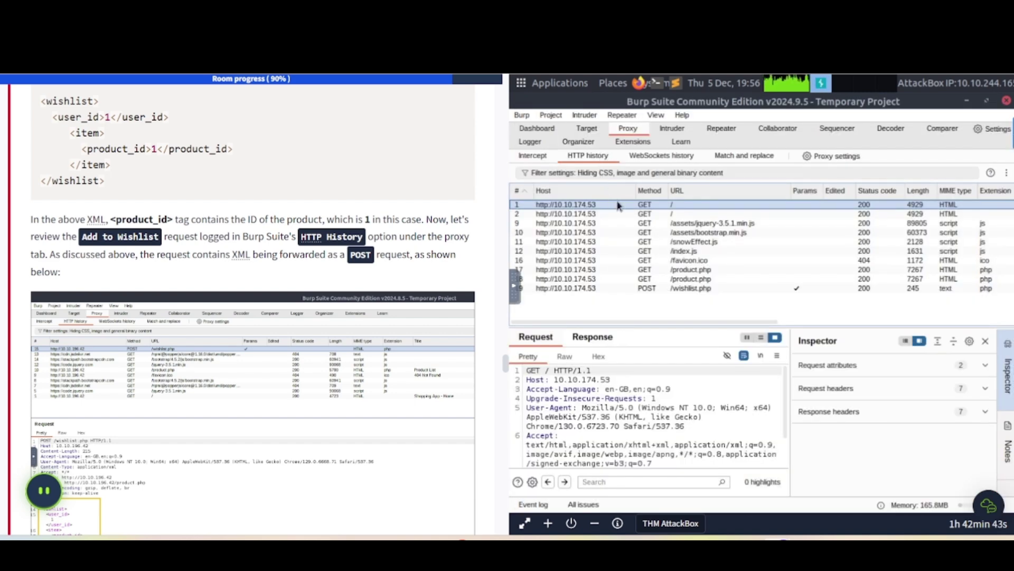
pyautogui.press('Down')
pyautogui.press('Down')
pyautogui.press('Down')
pyautogui.press('Down')
pyautogui.press('Down')
pyautogui.press('Down')
pyautogui.press('Down')
pyautogui.press('Down')
pyautogui.press('Down')
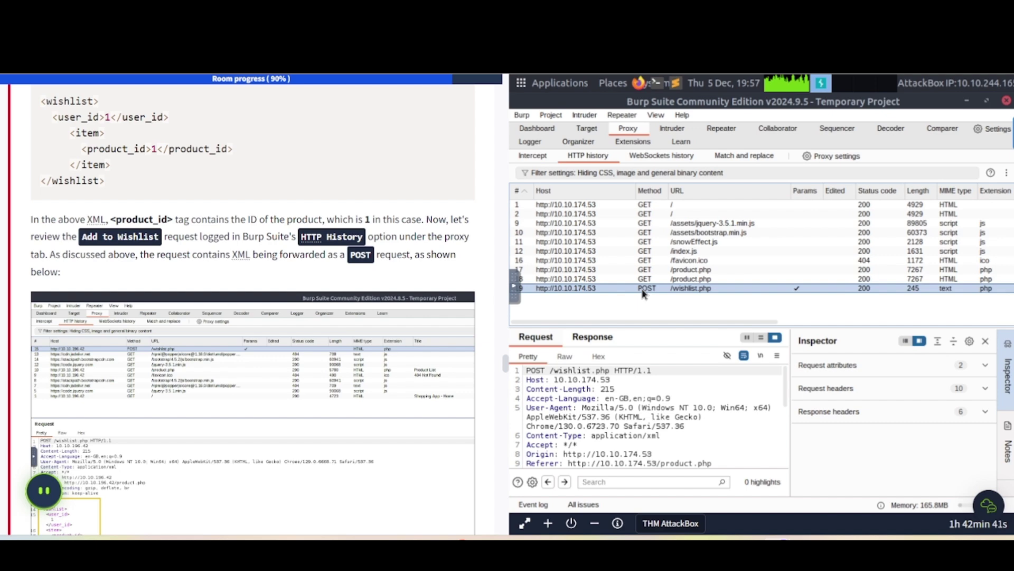
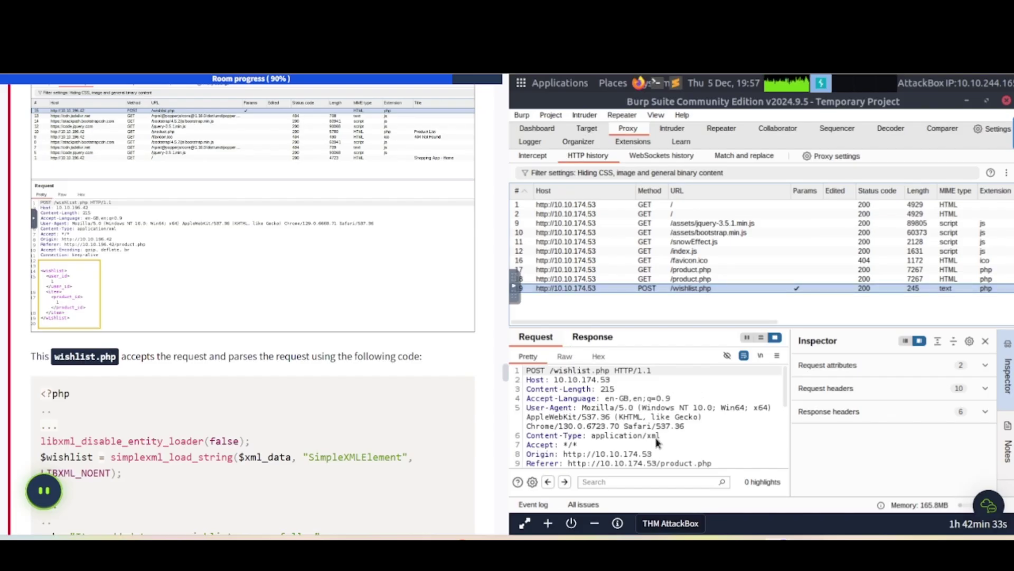
pyautogui.click(526, 524)
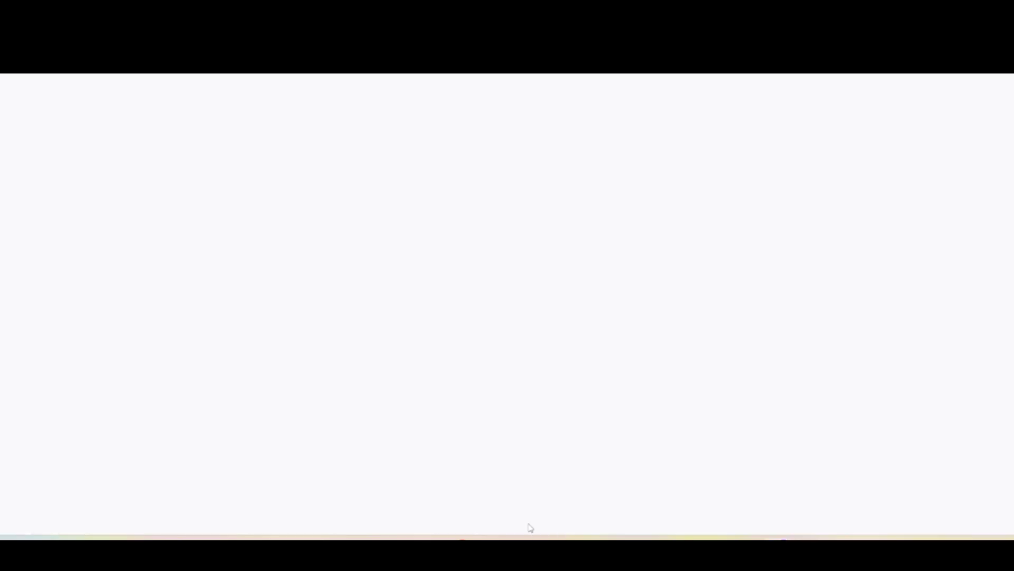
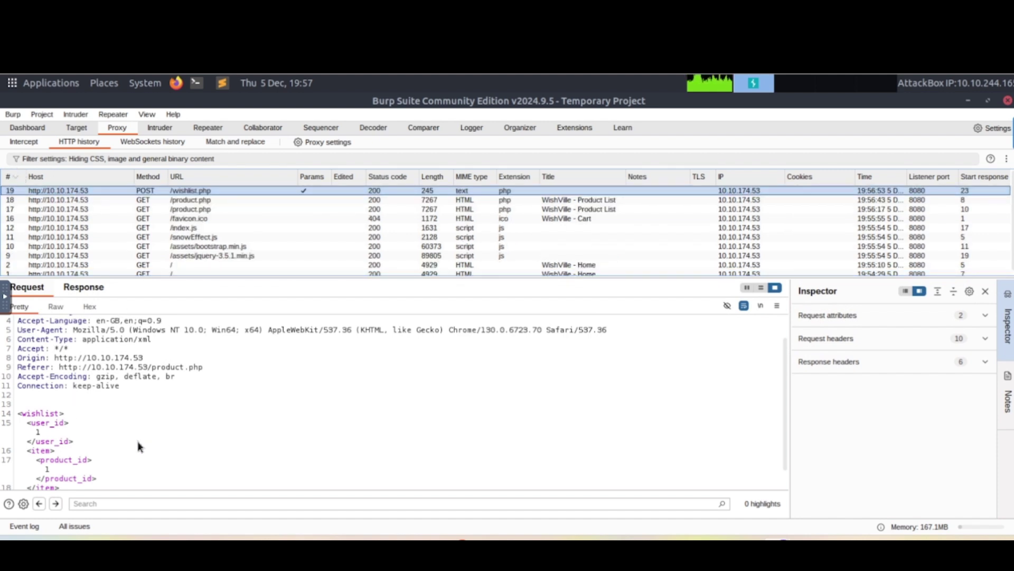
pyautogui.scroll(-1, 137, 440)
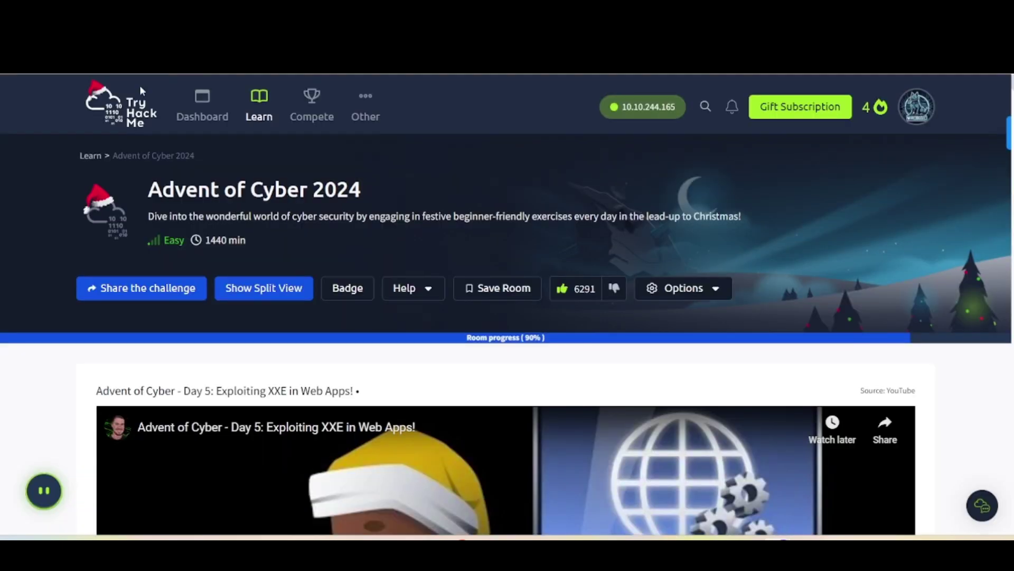
# Return to the TryHackMe task page and read how the Add to Wishlist request forwards XML to wishlist.php as a POST request.
pyautogui.scroll(-15, 185, 287)
pyautogui.scroll(-20, 188, 287)
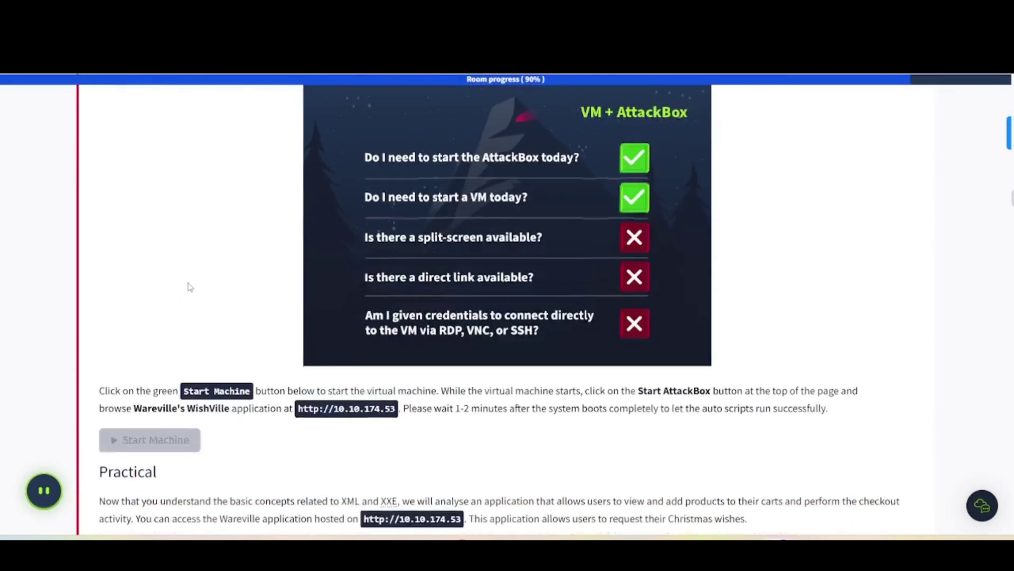
pyautogui.scroll(-15, 190, 287)
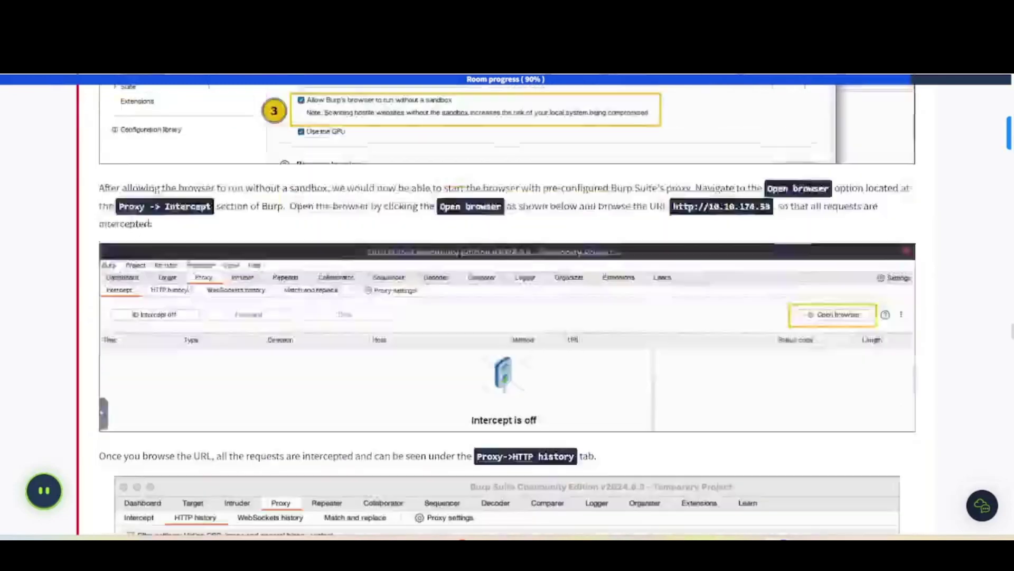
pyautogui.scroll(-1, 190, 287)
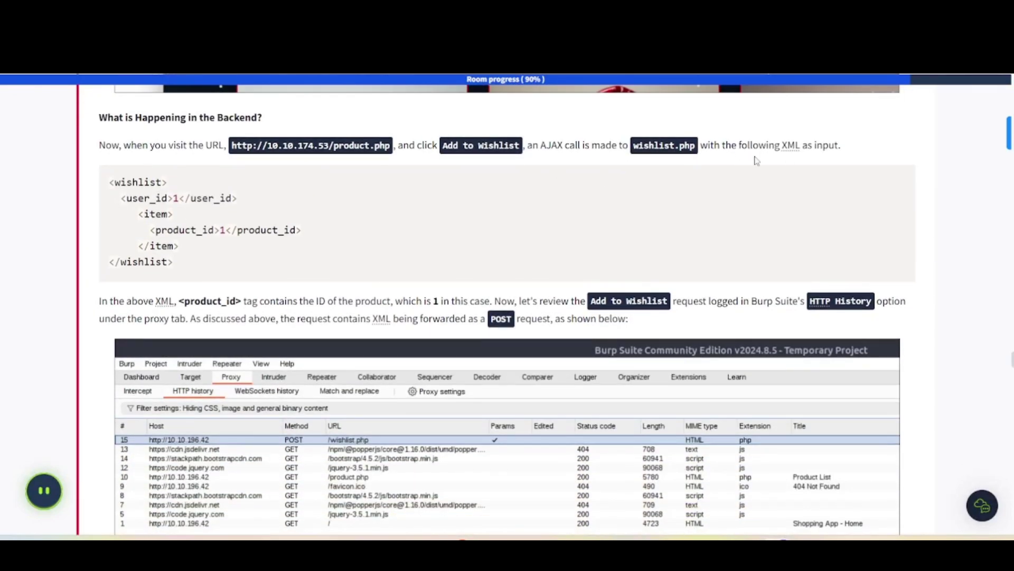
pyautogui.scroll(-2, 96, 308)
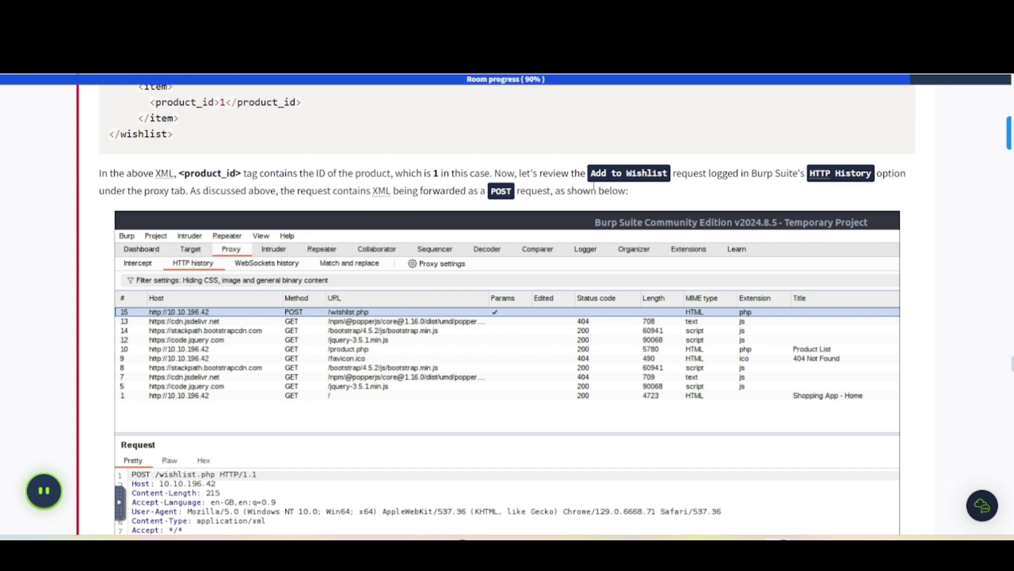
# Examine the task's sample wishlist POST request, the wishlist.php parsing code and the explanation of the /etc/hosts external entity payload.
pyautogui.click(332, 323)
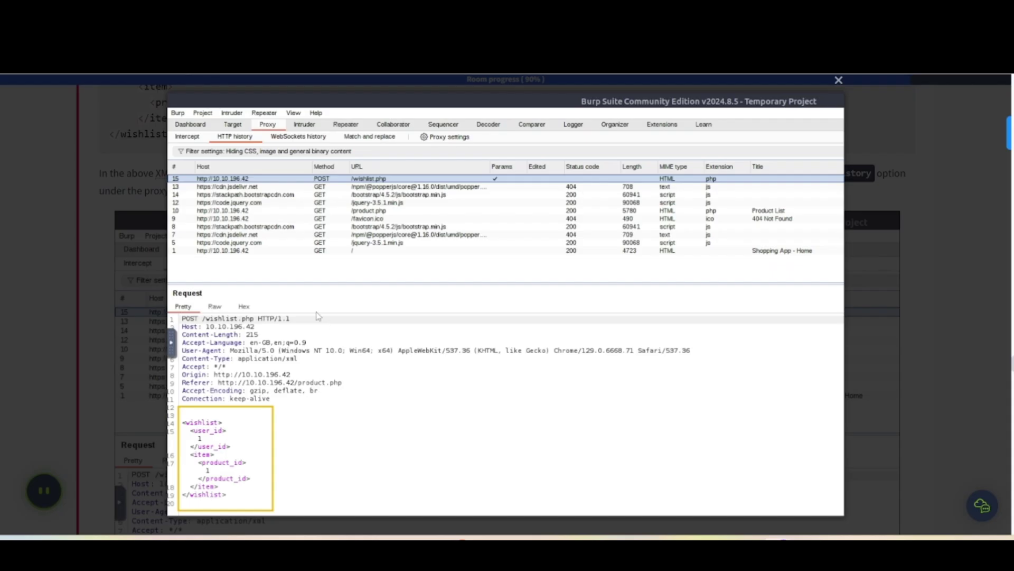
pyautogui.click(137, 316)
pyautogui.scroll(-10, 128, 267)
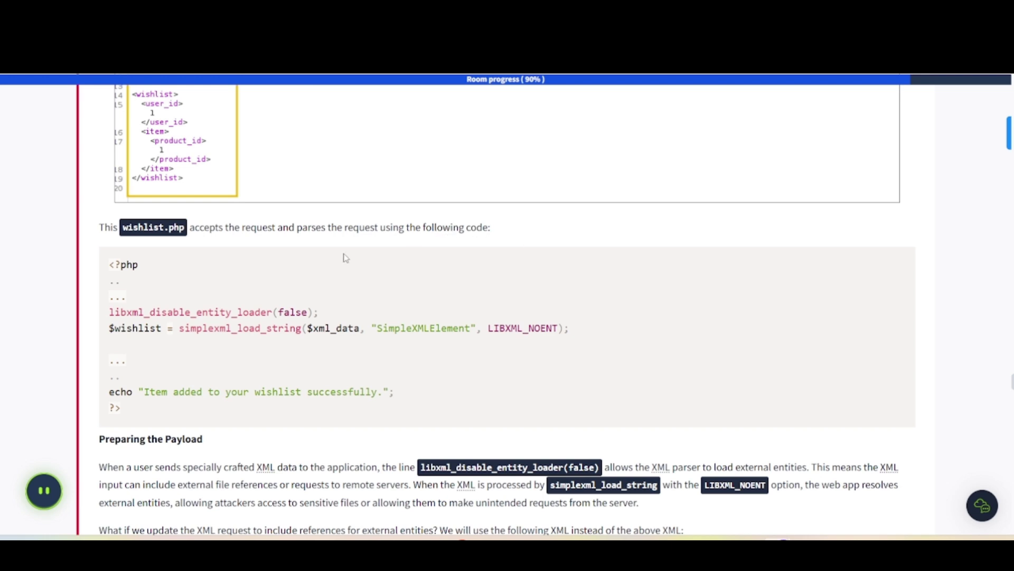
pyautogui.scroll(-2, 344, 258)
pyautogui.scroll(2, 114, 173)
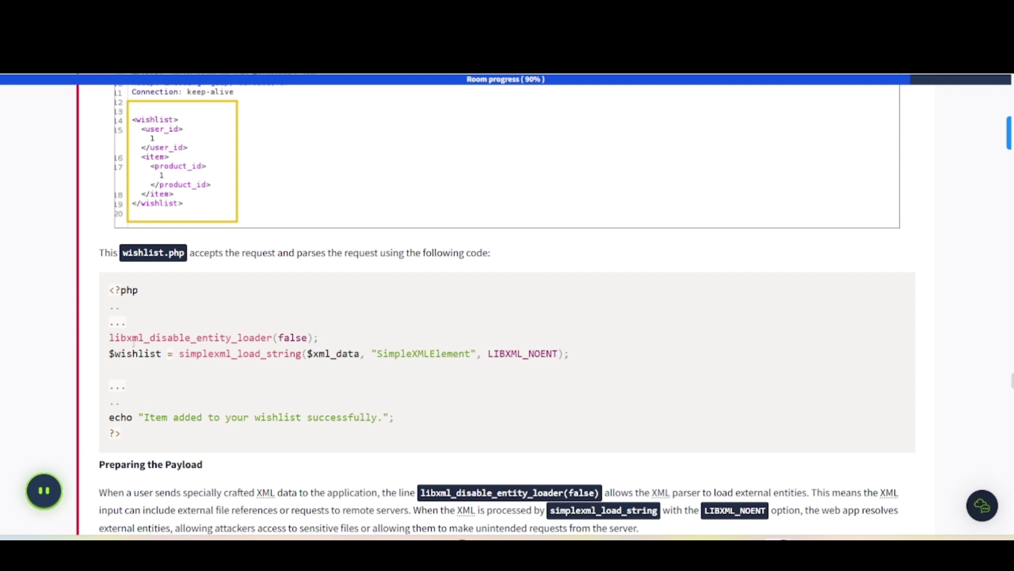
pyautogui.scroll(-5, 296, 373)
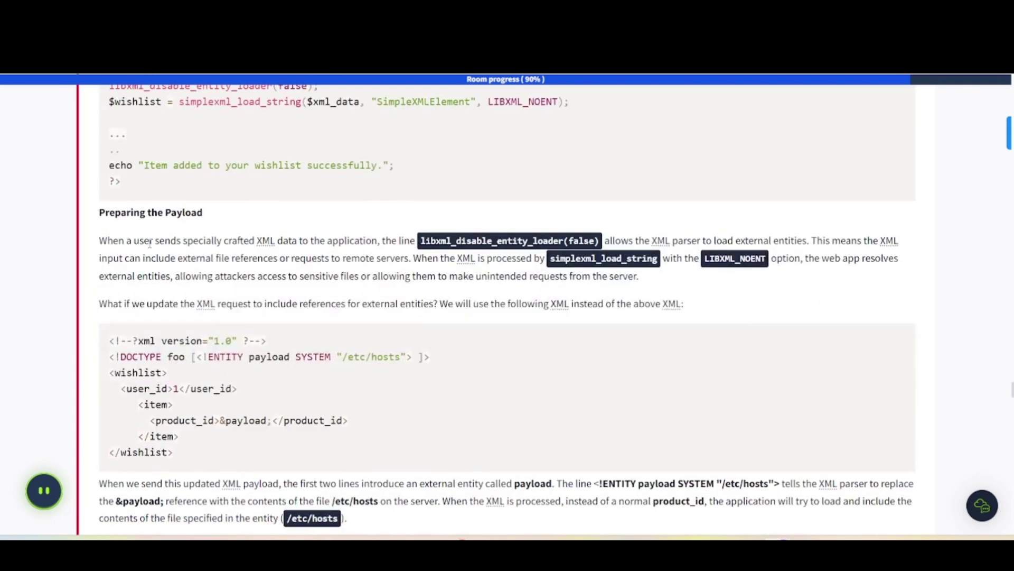
pyautogui.scroll(1, 203, 242)
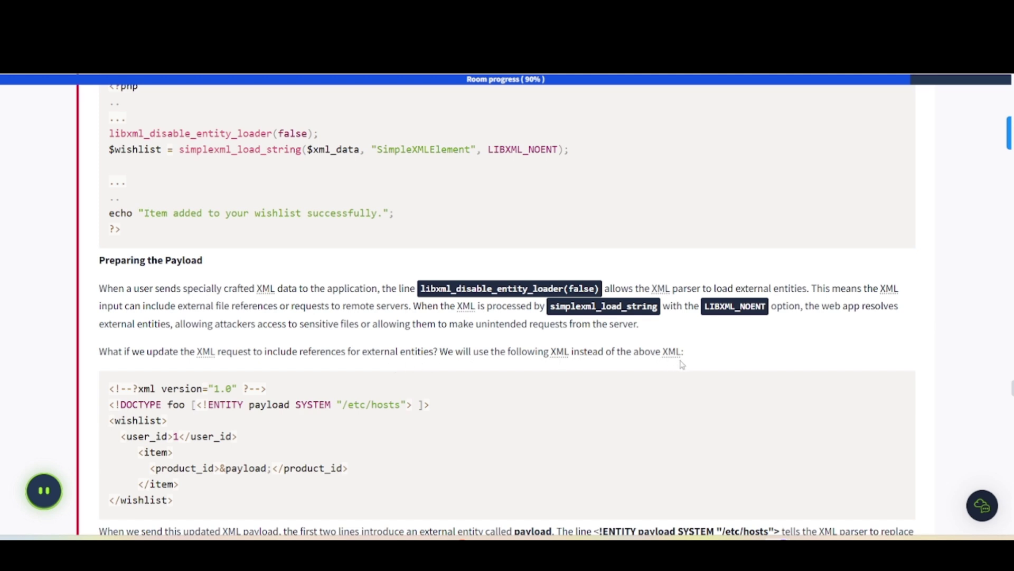
pyautogui.scroll(-1, 467, 373)
pyautogui.scroll(-3, 468, 373)
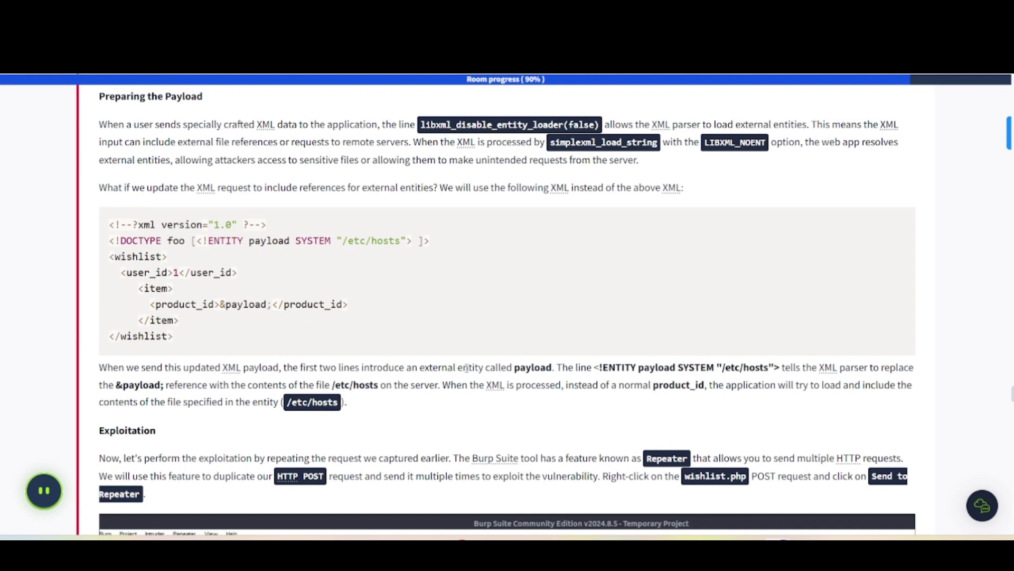
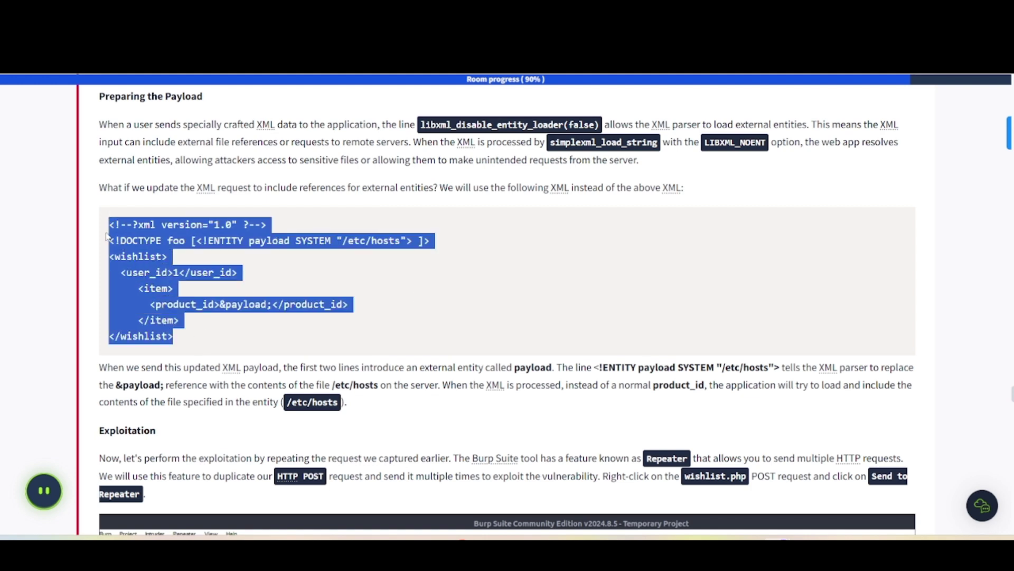
pyautogui.moveTo(199, 401); pyautogui.dragTo(179, 372)
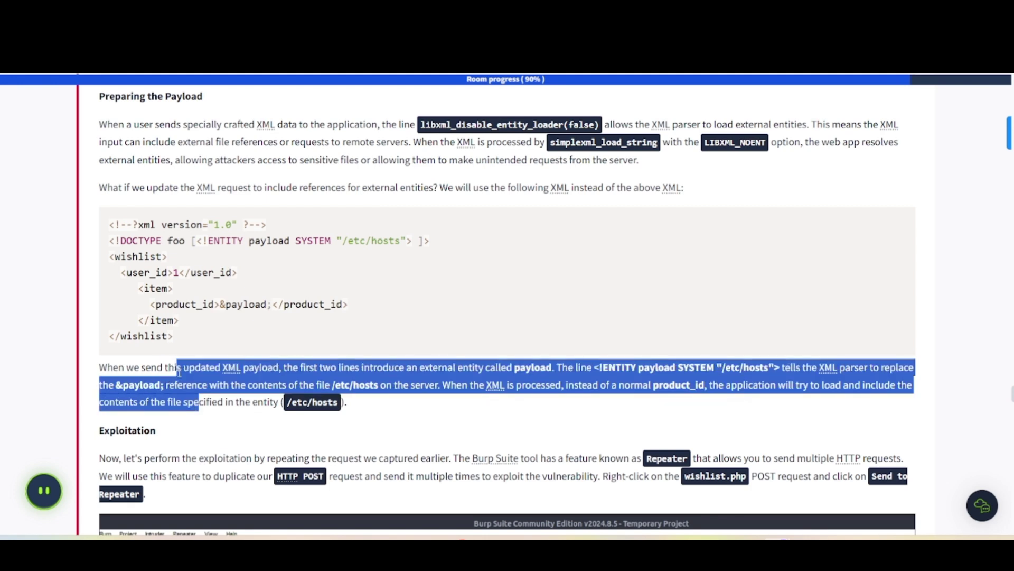
pyautogui.click(179, 372)
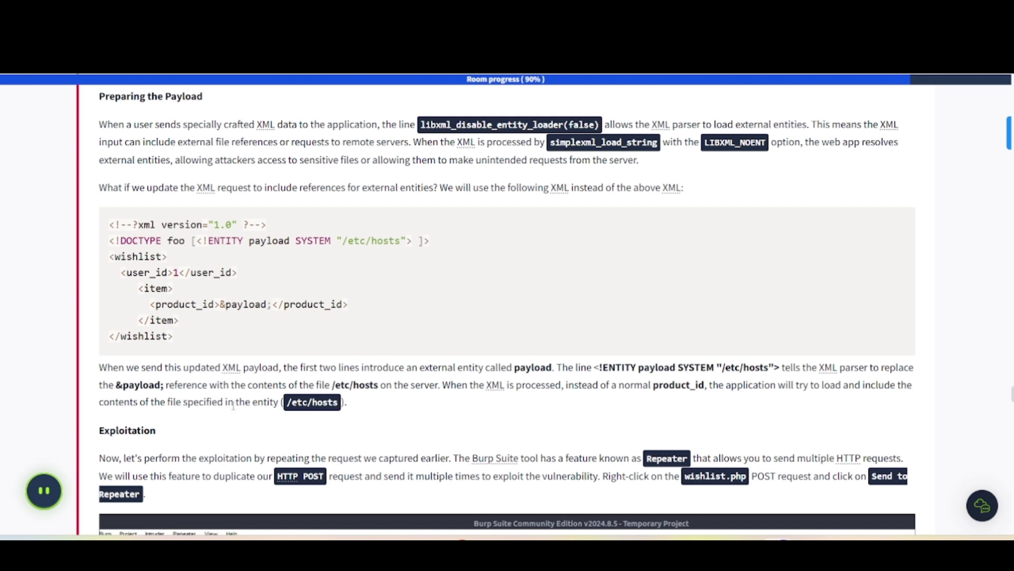
# Read the Exploitation and Time for Some Action sections on using Repeater payloads to read /etc/hosts, wish_1.txt and wish_2.txt.
pyautogui.scroll(-5, 340, 417)
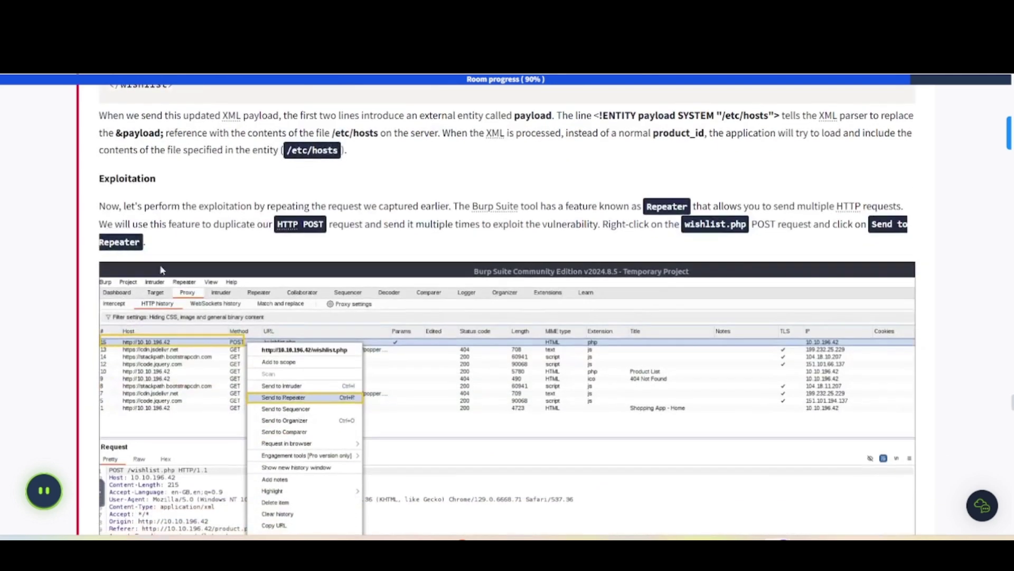
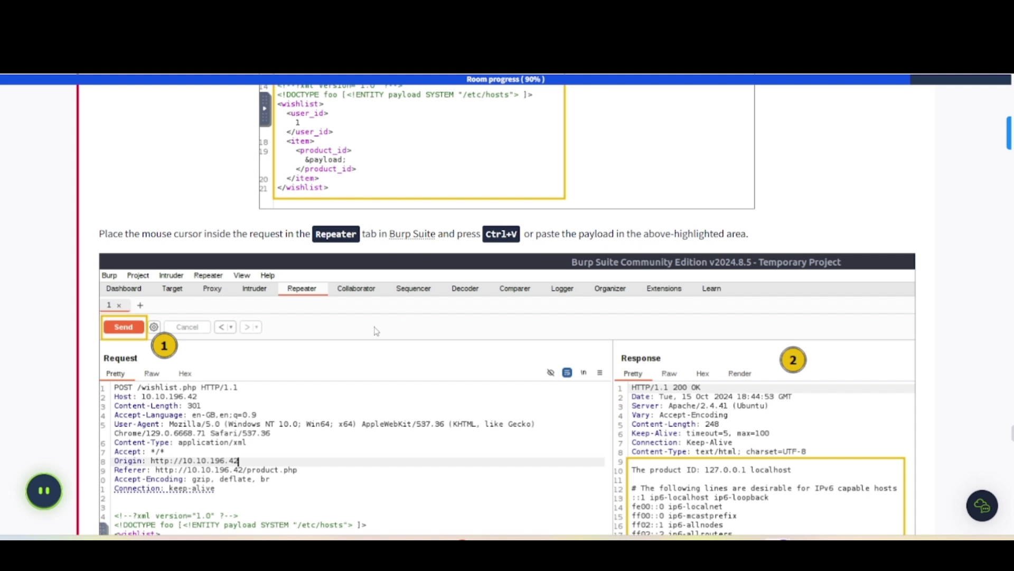
pyautogui.scroll(-3, 377, 330)
pyautogui.scroll(-5, 376, 330)
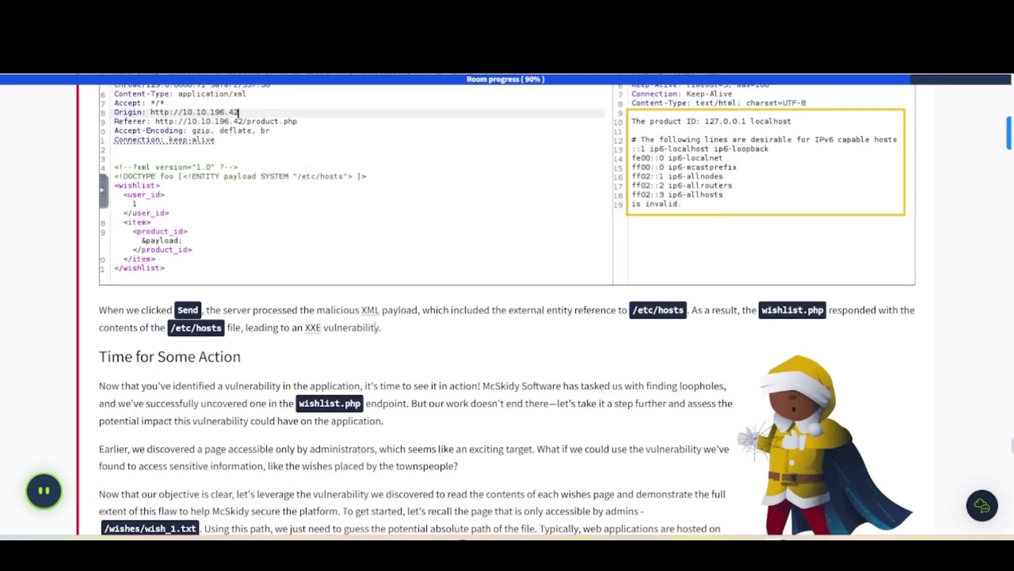
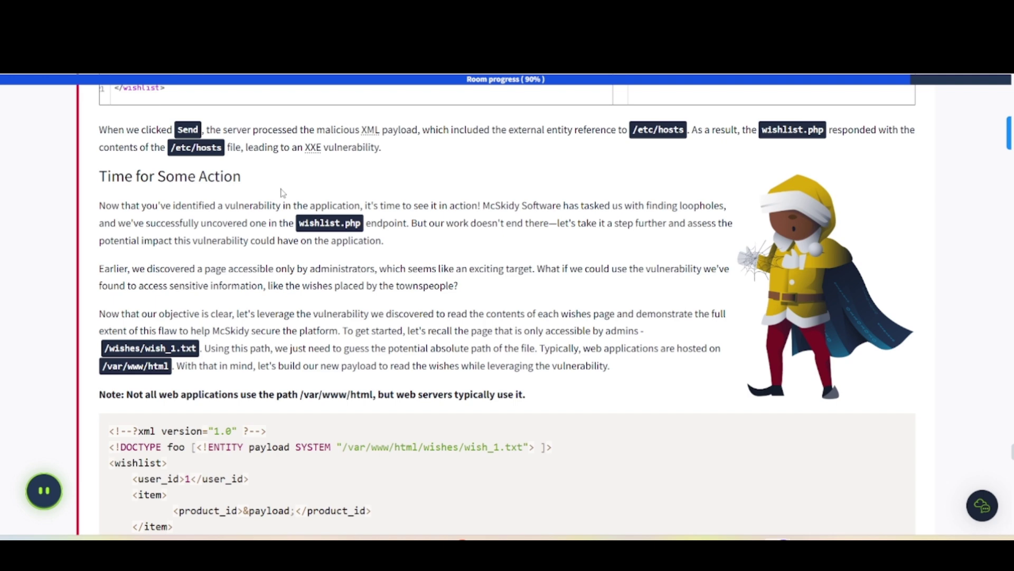
pyautogui.scroll(-1, 282, 193)
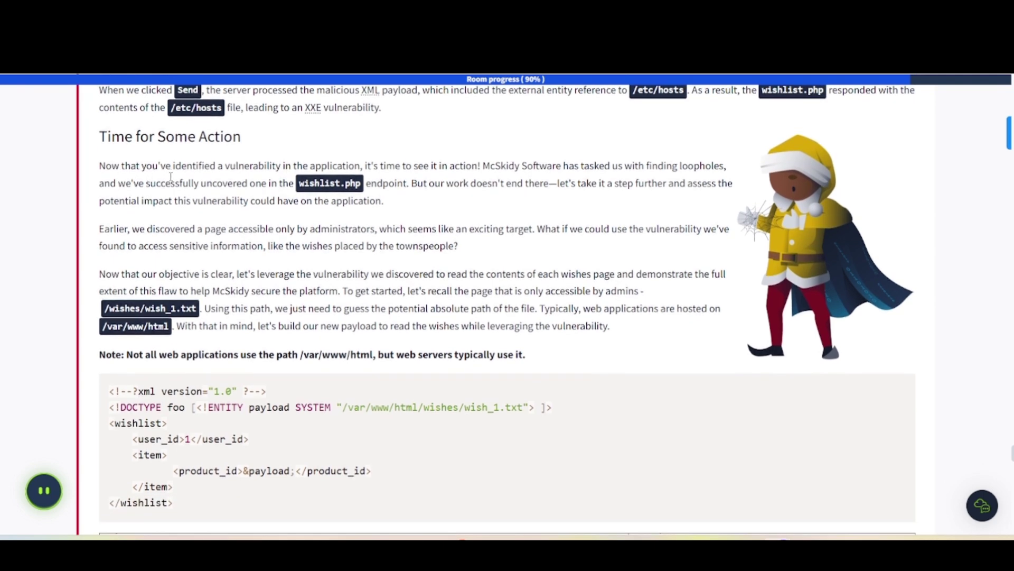
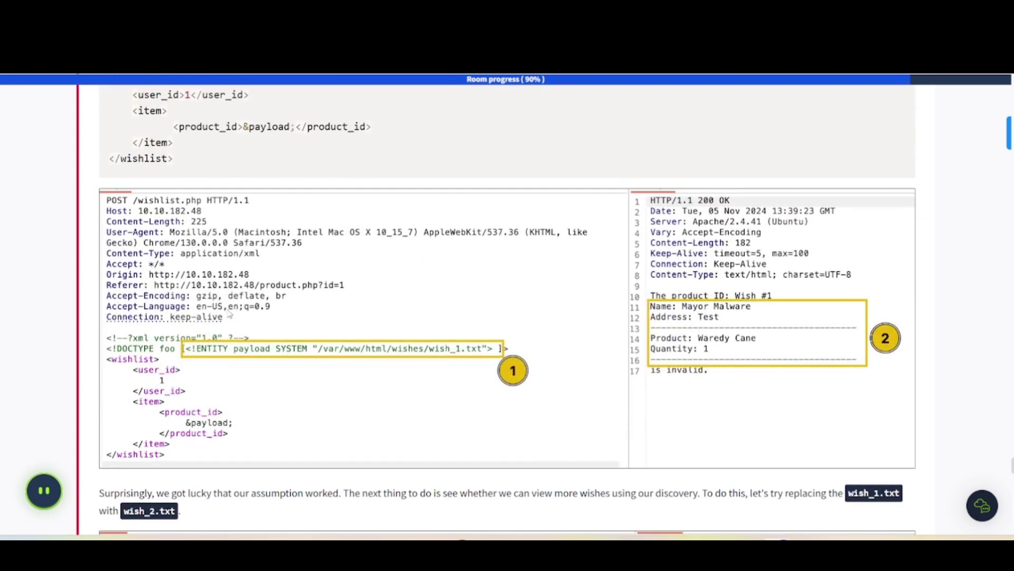
pyautogui.scroll(-1, 227, 309)
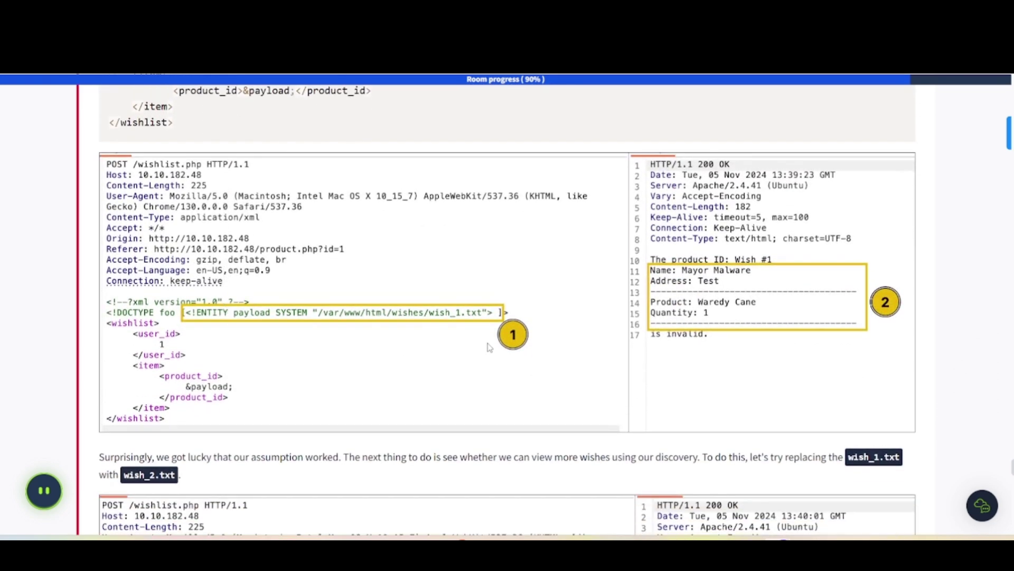
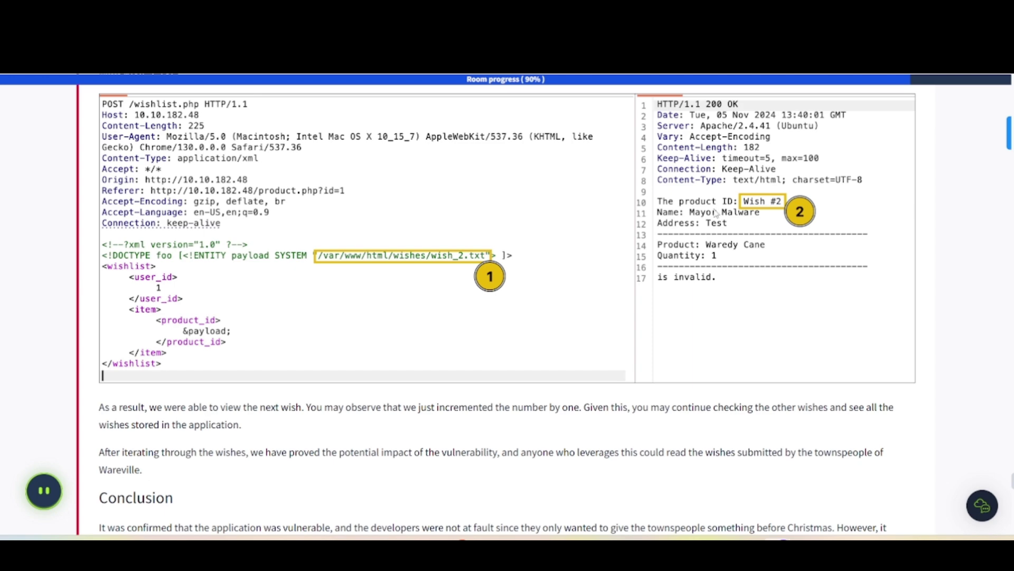
pyautogui.scroll(-3, 269, 304)
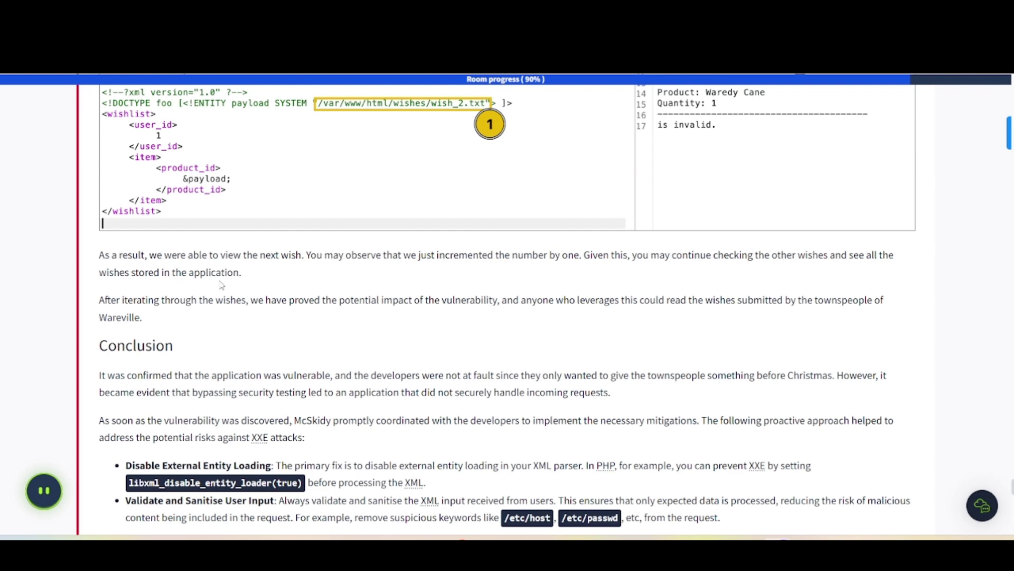
# Read the Conclusion's XXE mitigations and the CHANGELOG endpoint paragraph, and examine the enlarged commit history image.
pyautogui.scroll(-3, 221, 285)
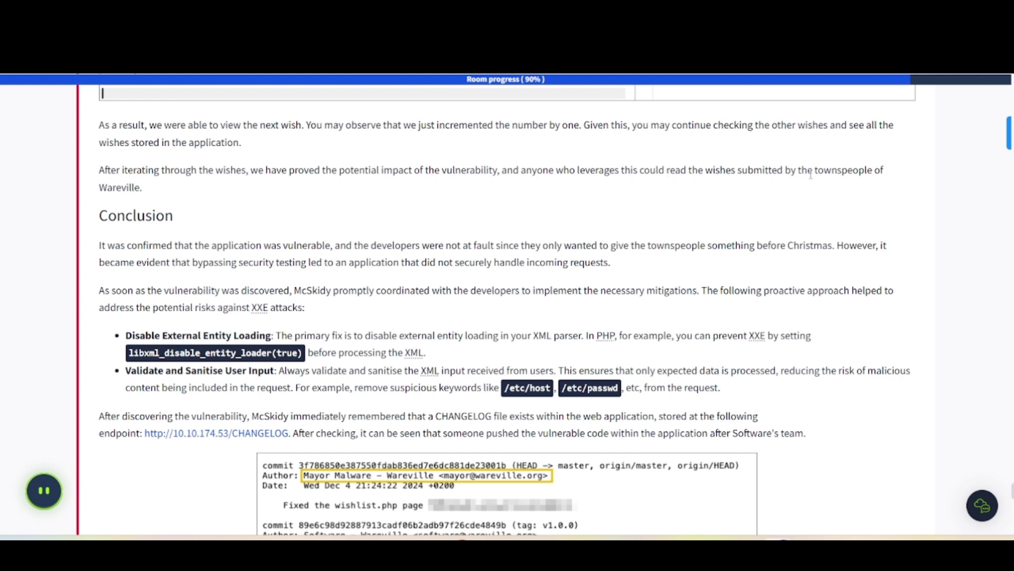
pyautogui.scroll(-2, 245, 211)
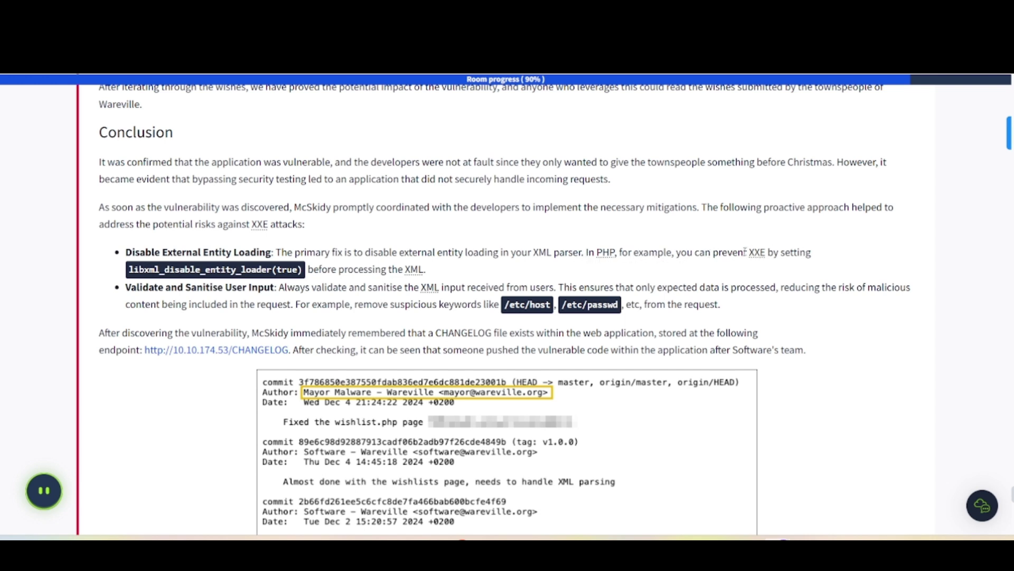
pyautogui.moveTo(139, 270); pyautogui.dragTo(305, 271)
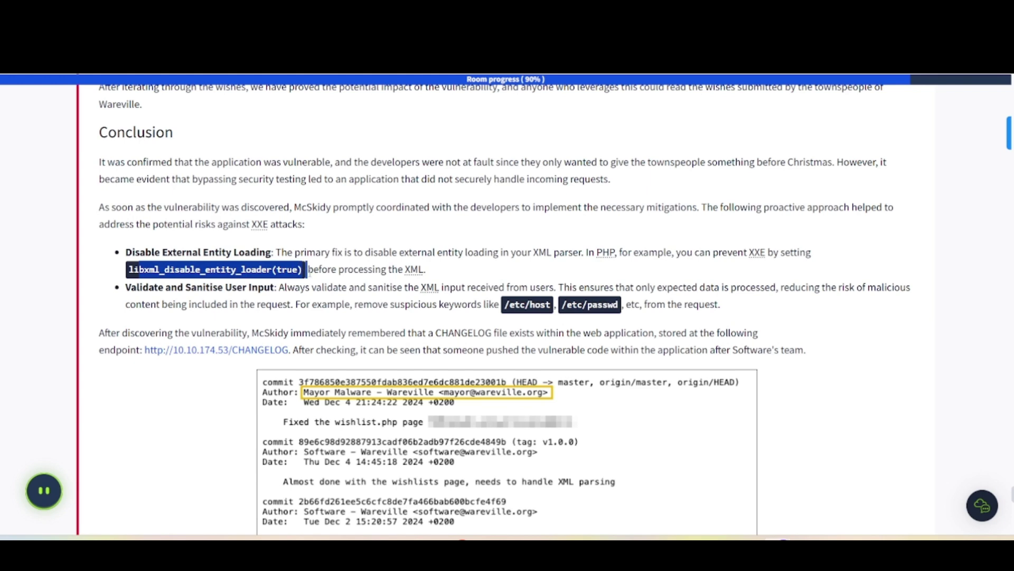
pyautogui.click(309, 270)
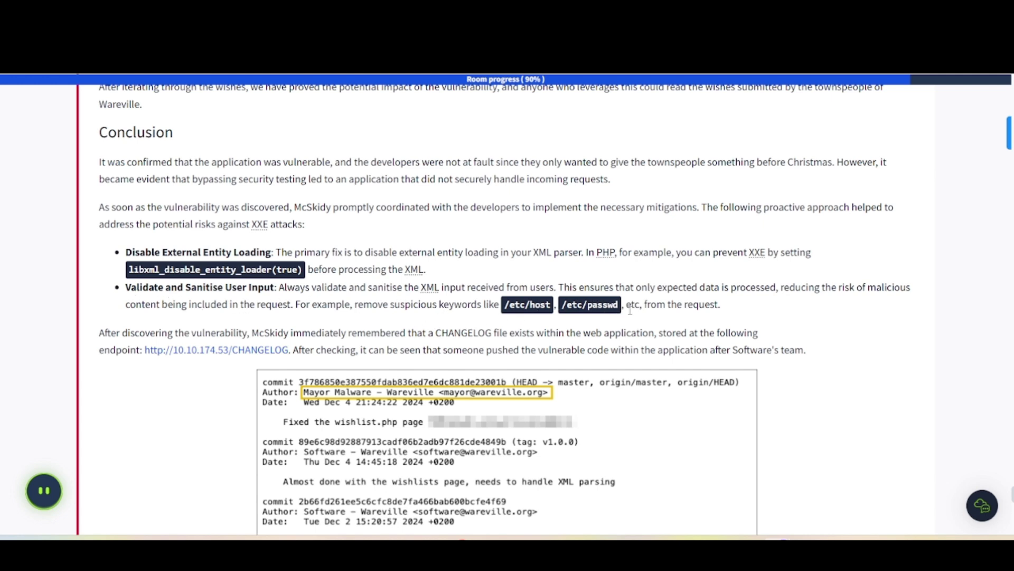
pyautogui.scroll(-3, 413, 318)
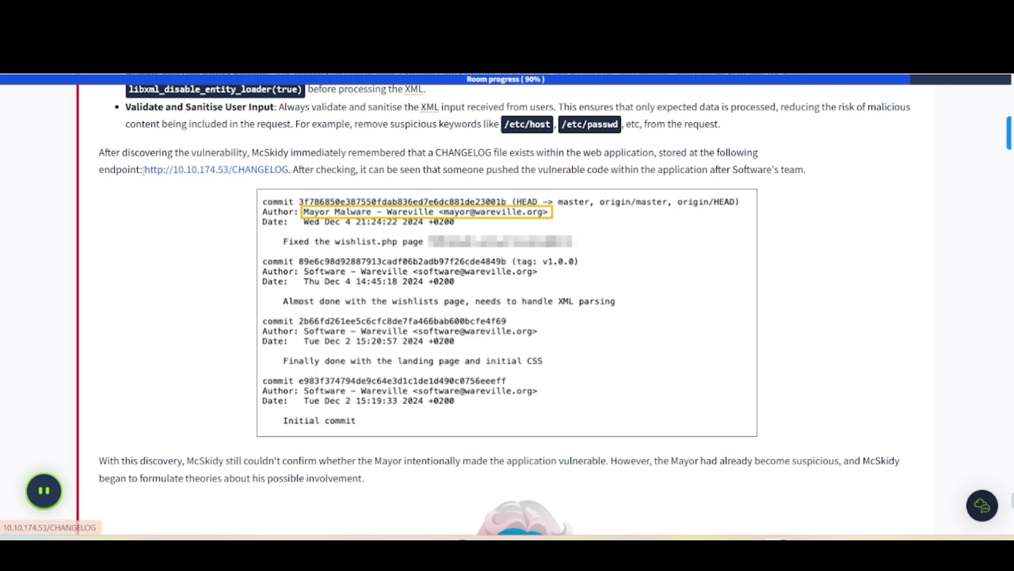
pyautogui.moveTo(143, 170); pyautogui.dragTo(290, 179)
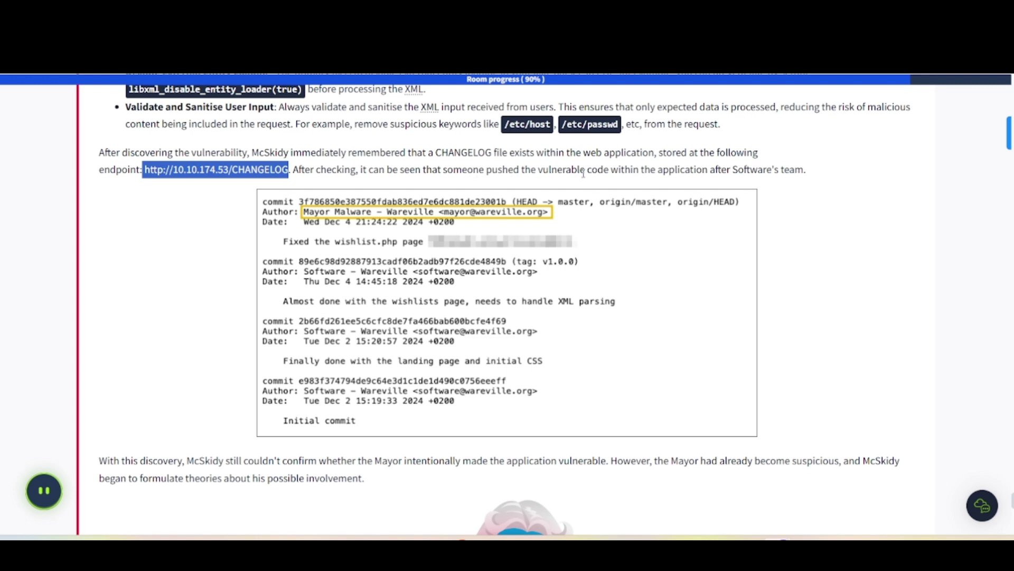
pyautogui.click(752, 170)
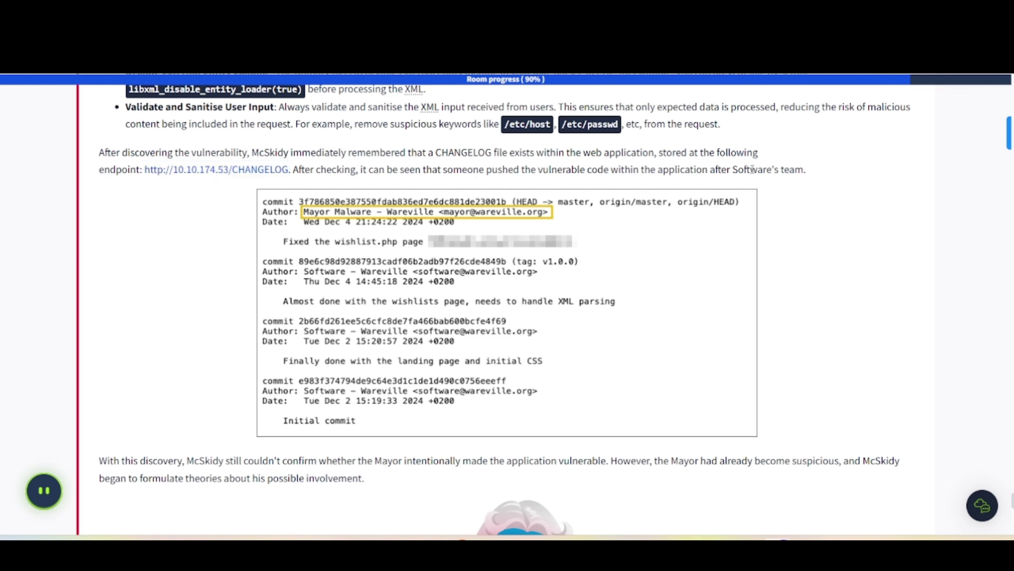
pyautogui.click(472, 302)
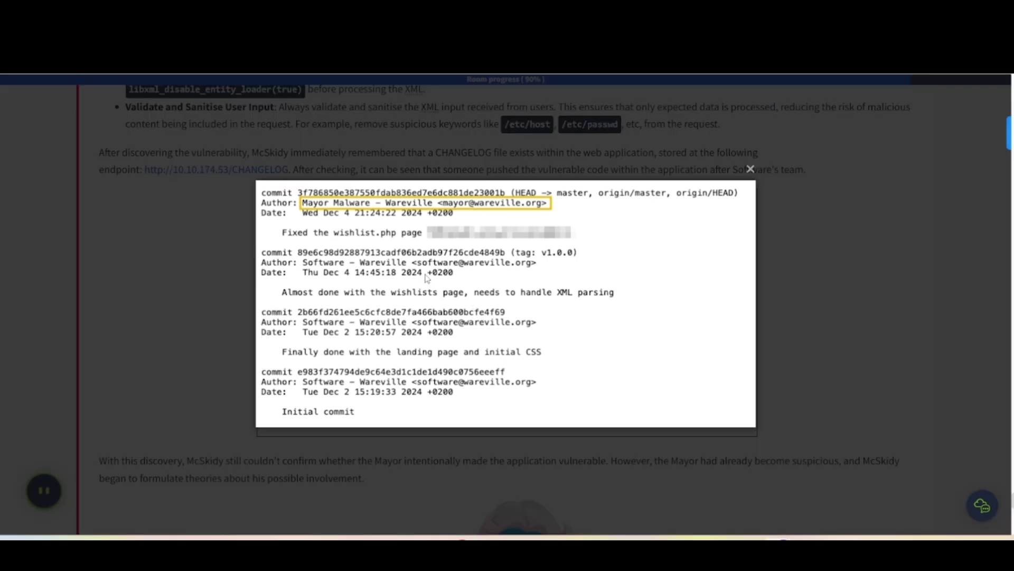
pyautogui.click(224, 302)
pyautogui.scroll(-4, 222, 301)
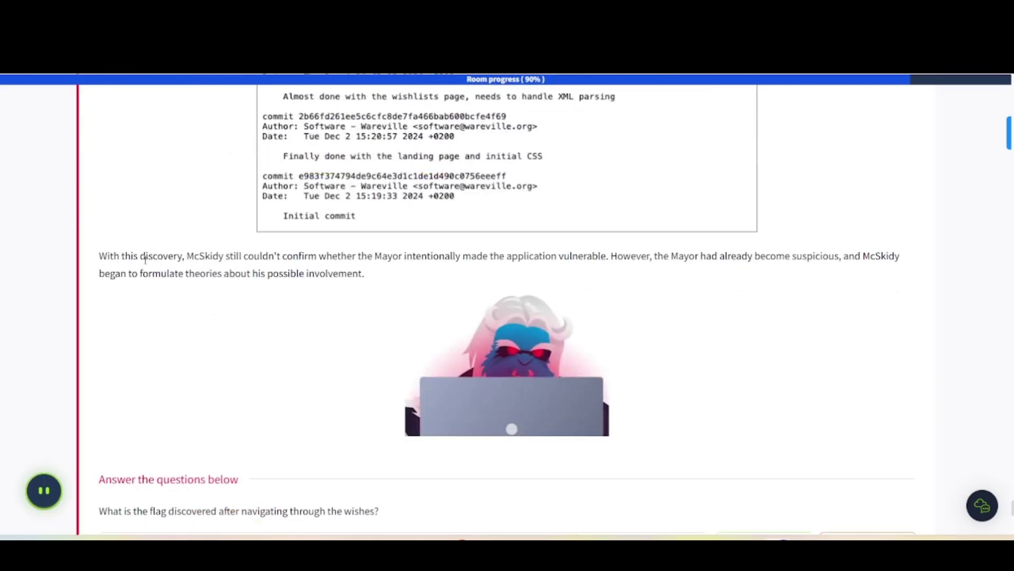
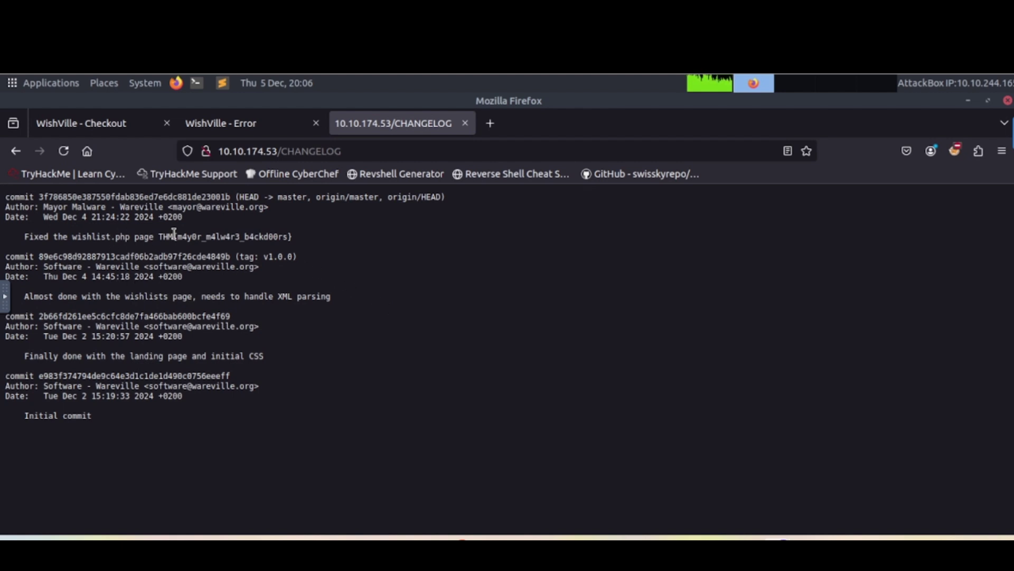
# Copy the flag from the wishlist.php commit message at 10.10.174.53/CHANGELOG in the AttackBox's Firefox for the sabotage question.
pyautogui.moveTo(159, 236); pyautogui.dragTo(291, 237)
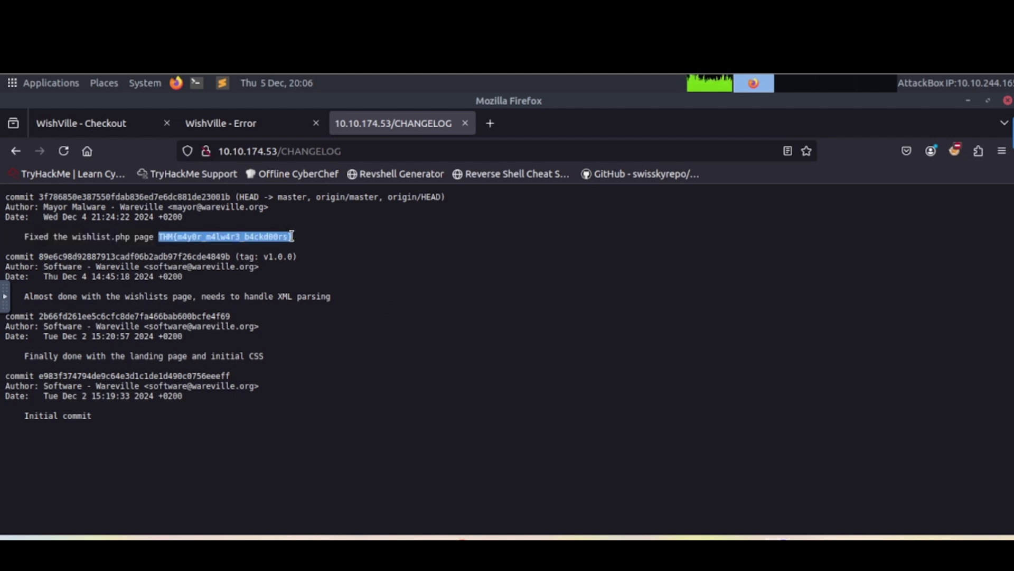
pyautogui.rightClick(291, 236)
pyautogui.click(318, 246)
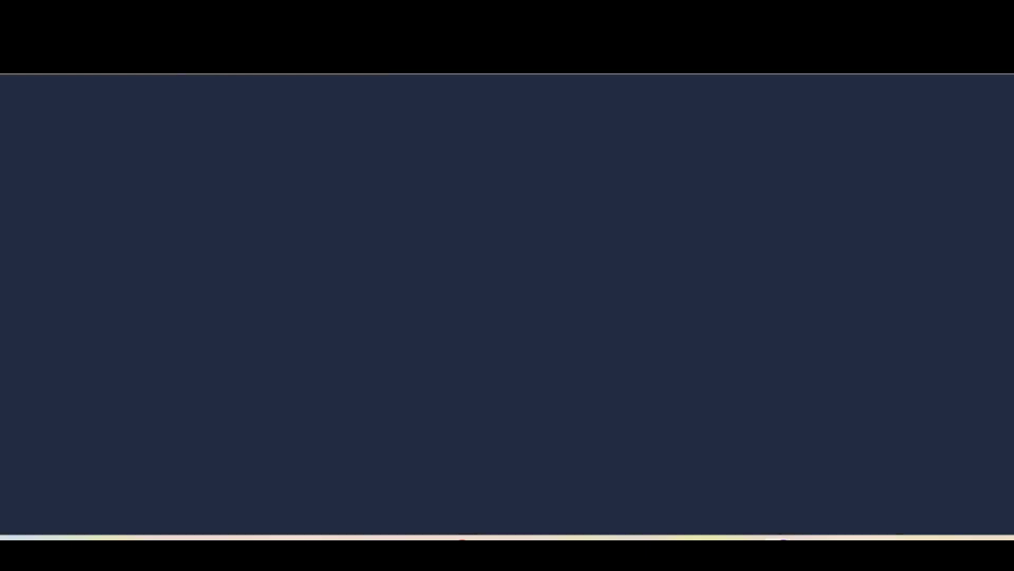
pyautogui.scroll(-8, 262, 327)
pyautogui.scroll(1, 261, 326)
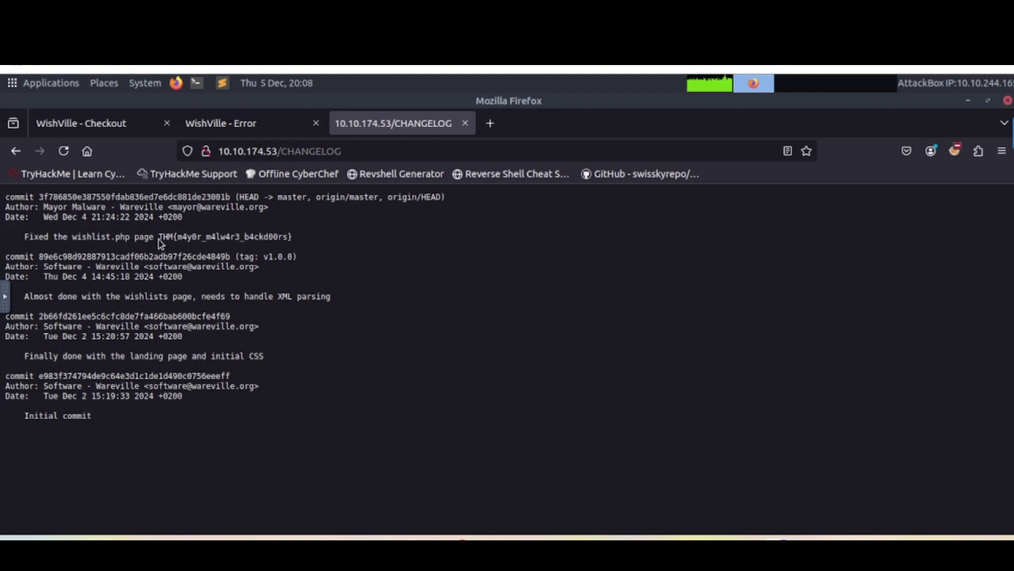
pyautogui.moveTo(158, 236); pyautogui.dragTo(284, 250)
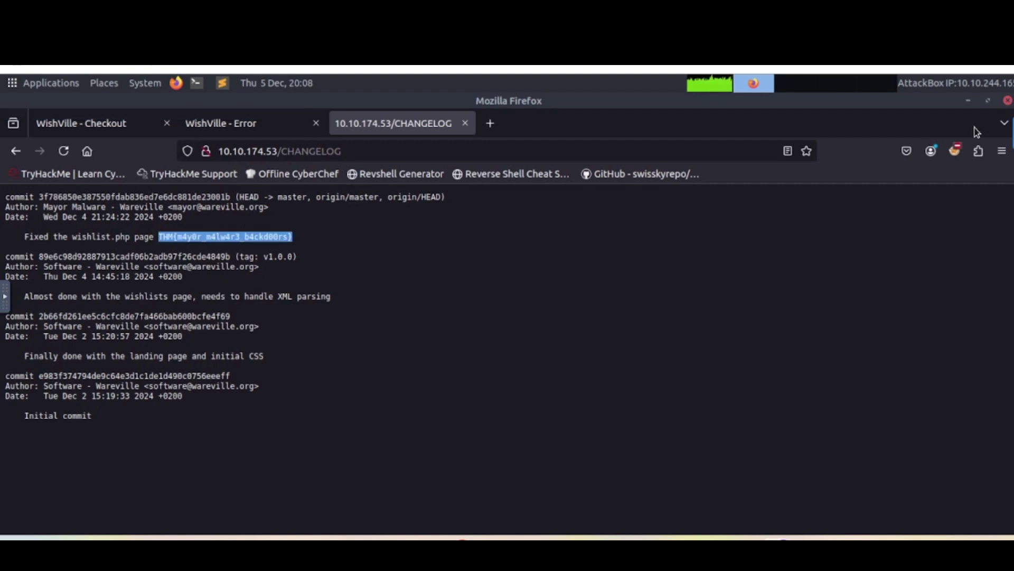
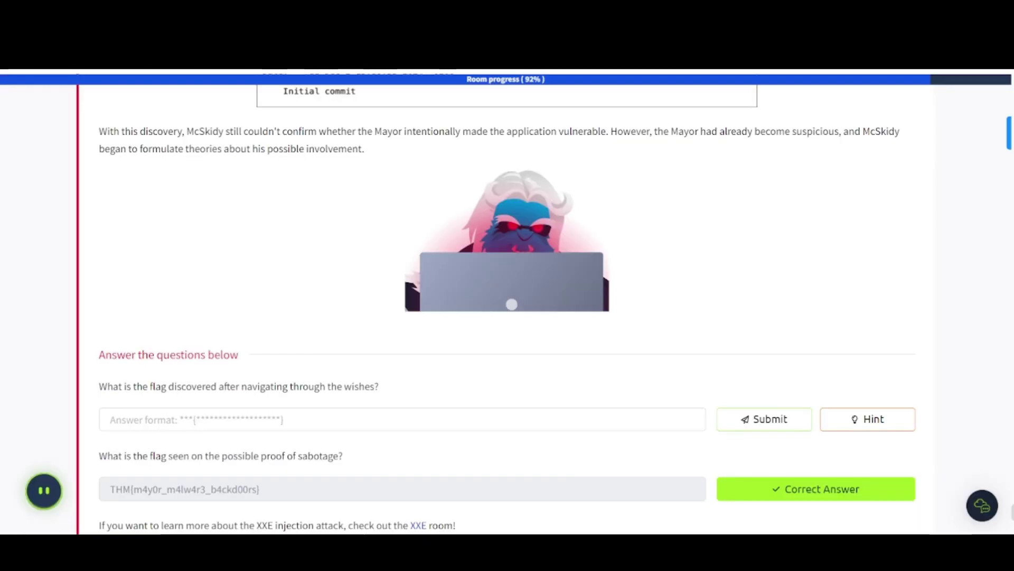
# Submit THM{Brut3f0rc1n6_mY_w4y} as the wishes flag on the TryHackMe page and complete the two remaining no-answer questions.
pyautogui.click(252, 419)
pyautogui.write('THM{Brut3f0rc1n6_mY_w4y}')
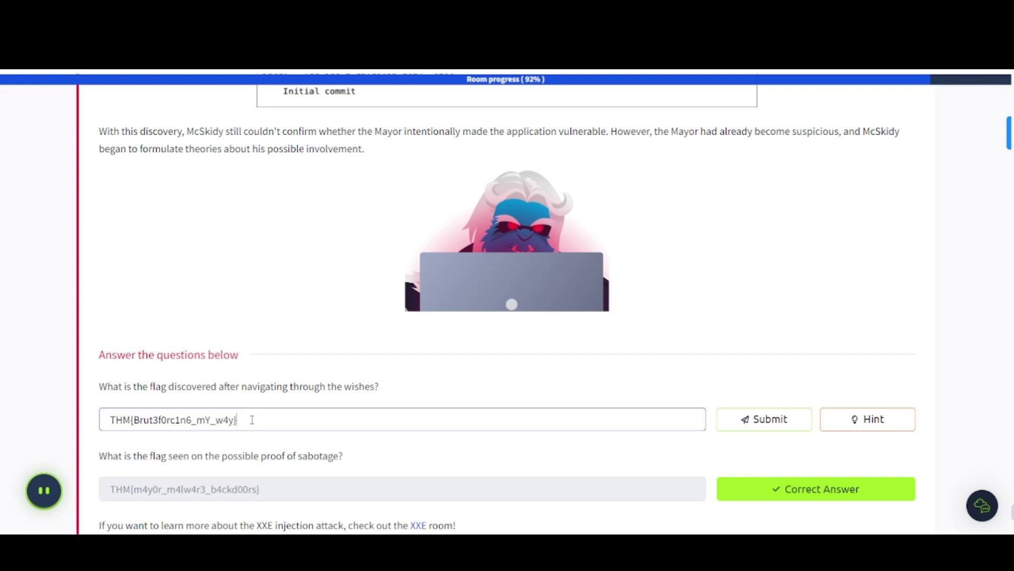
pyautogui.press('Return')
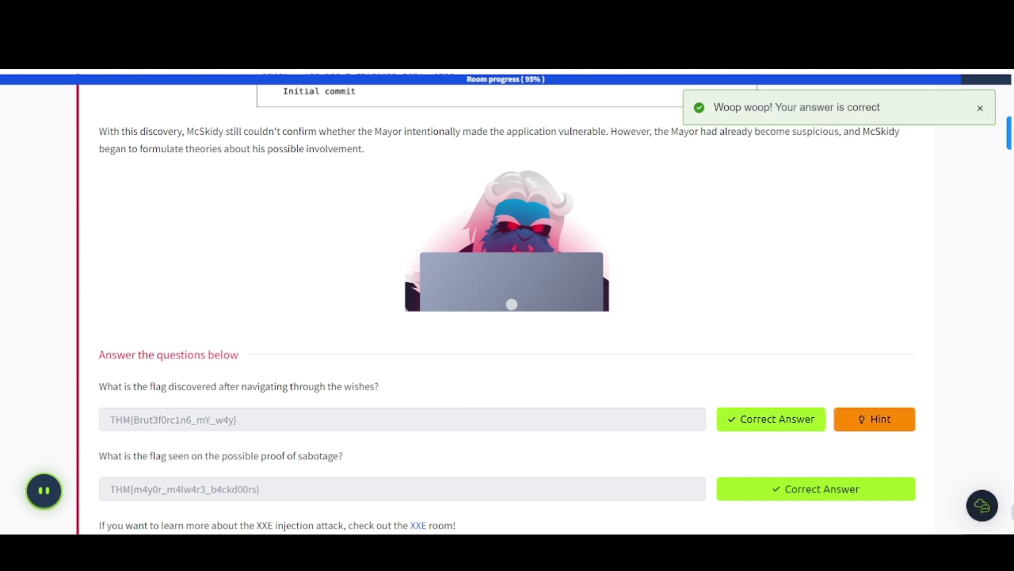
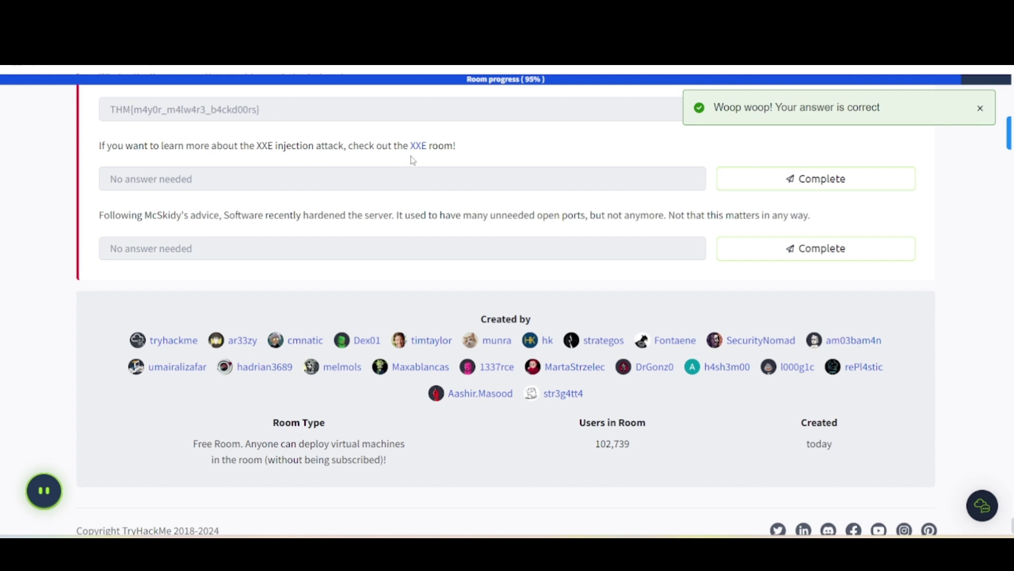
pyautogui.click(816, 179)
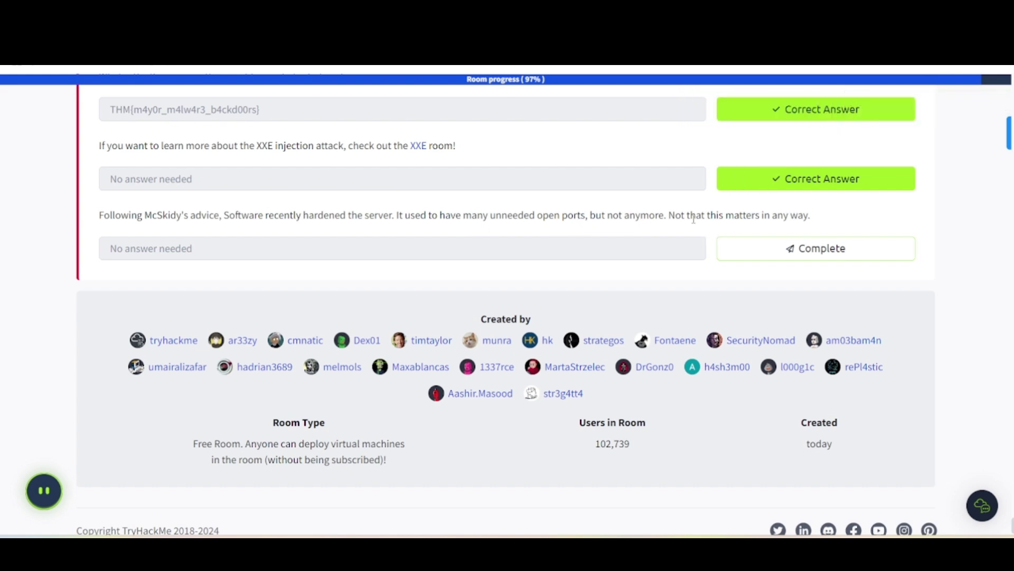
pyautogui.click(759, 252)
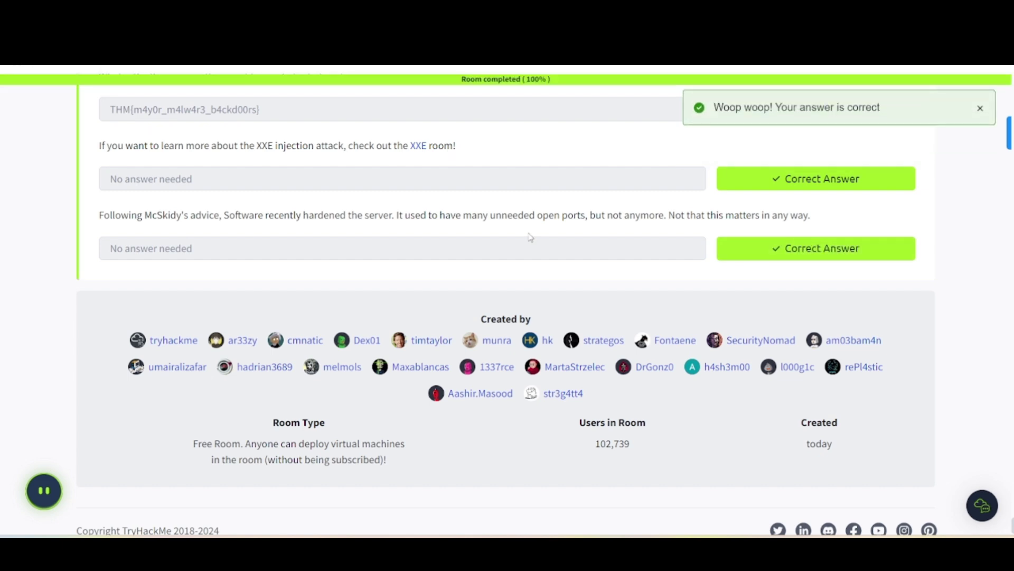